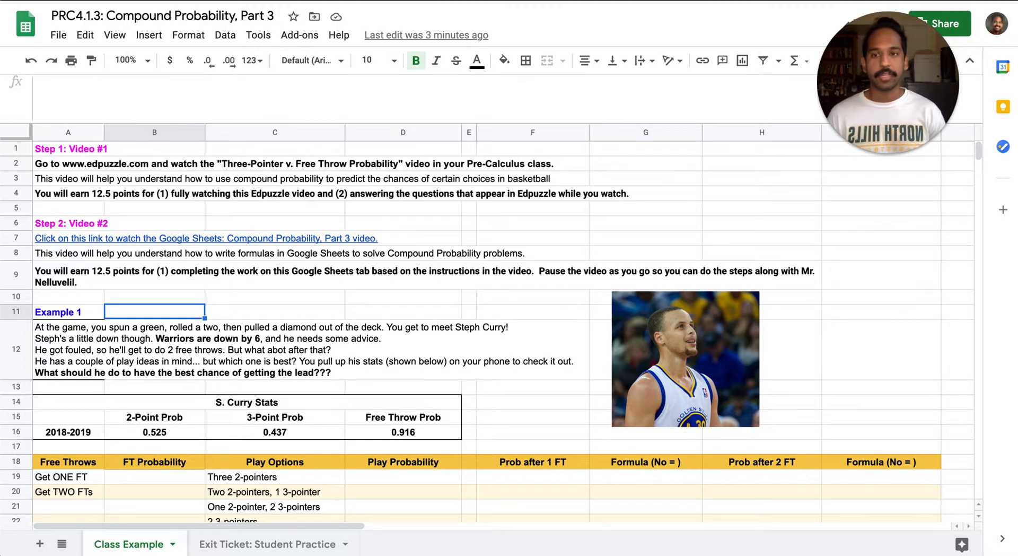
- Review the Example 1 scenario and the one- and two-free-throw rows of the probability table
left_click(68, 349)
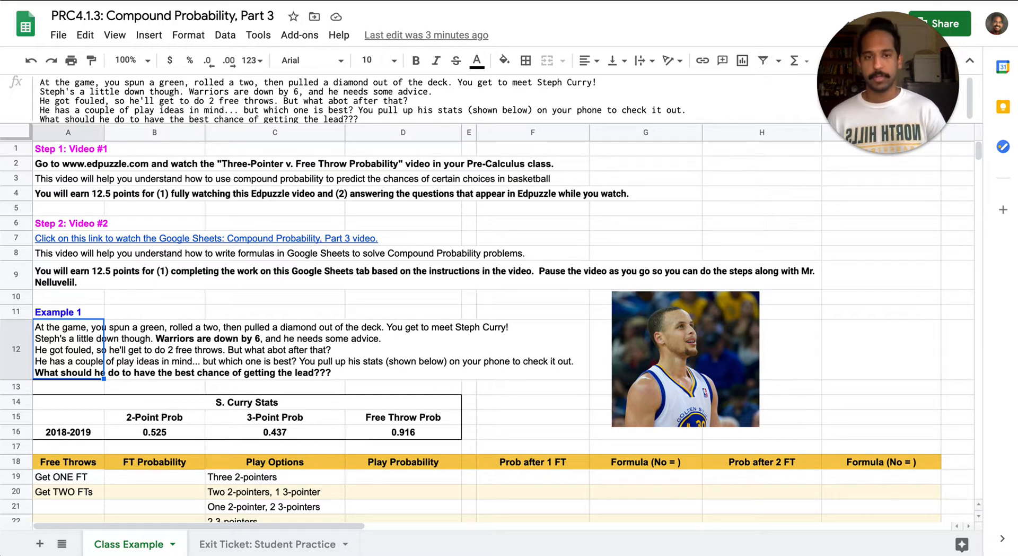
key("Down")
key("Down")
key("Down")
key("Down")
key("Down")
key("Down")
key("Down")
key("Down")
key("Down")
key("Down")
key("Down")
key("Down")
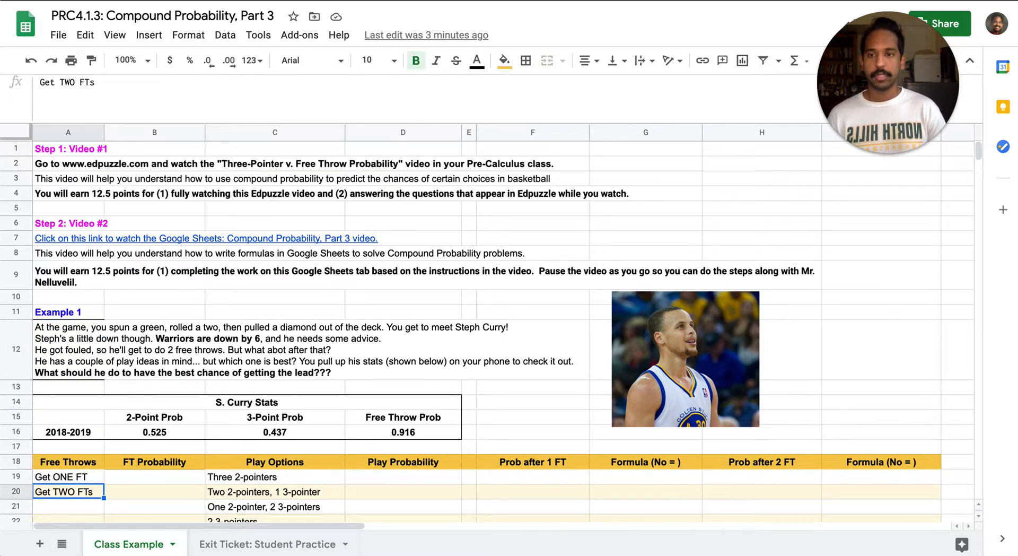
key("Up")
key("Up")
key("Up")
key("Up")
key("Up")
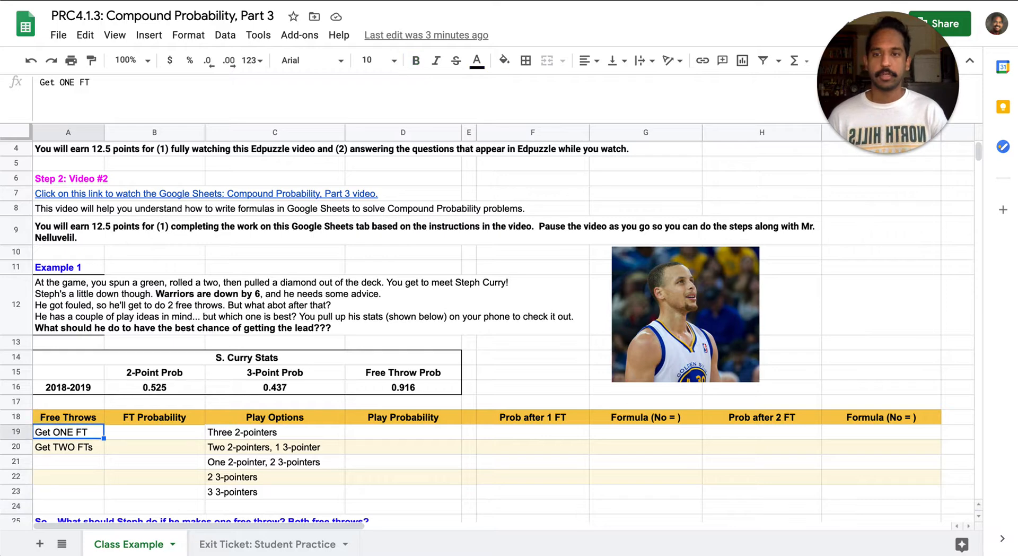
key("Down")
key("Up")
key("Down")
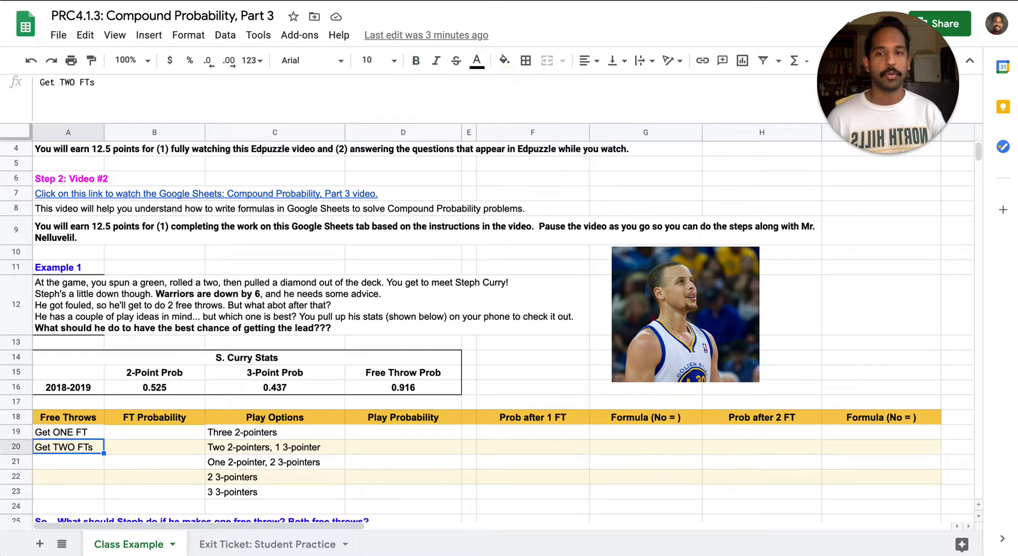
key("Right")
key("Up")
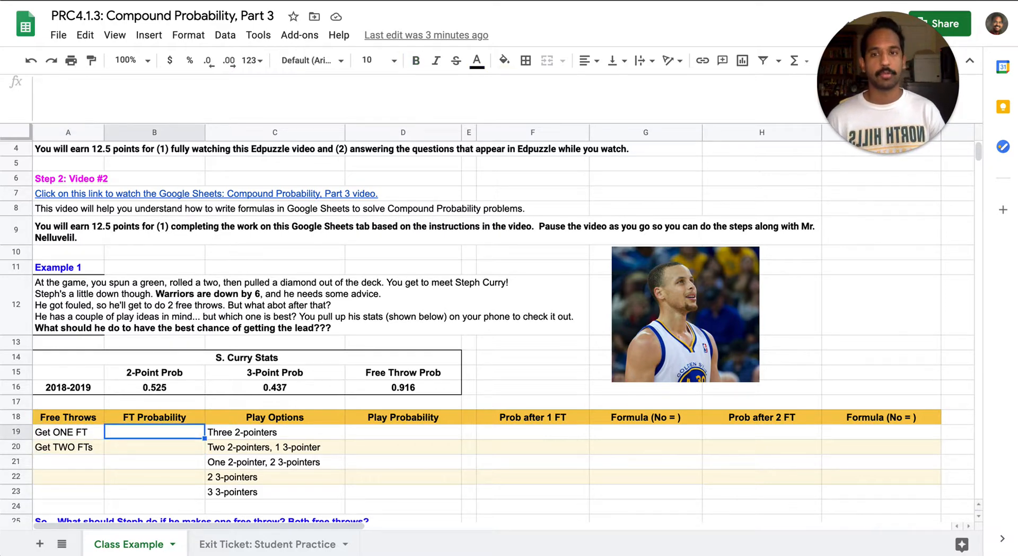
- Examine the listed play options in C19 through C23, from three 2-pointers to 3 3-pointers
key("Right")
key("Right")
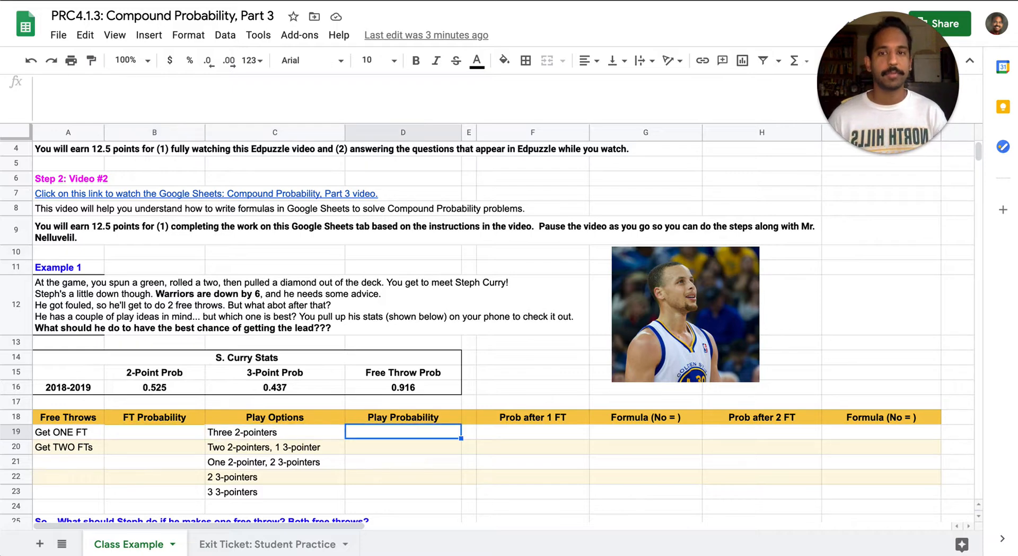
key("Left")
key("Down")
key("Down")
key("Down")
key("Down")
key("Up")
key("Up")
key("Up")
key("Up")
key("Down")
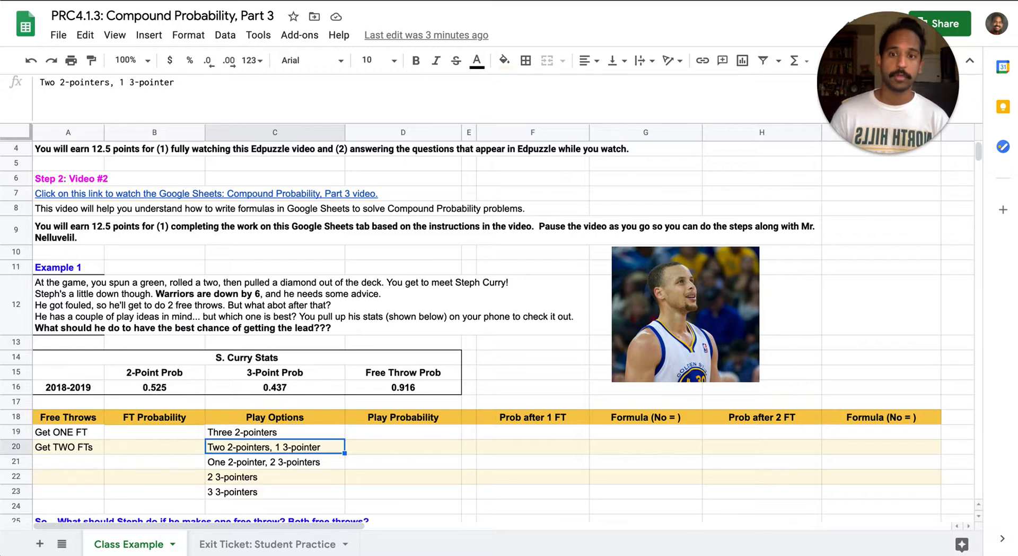
key("Down")
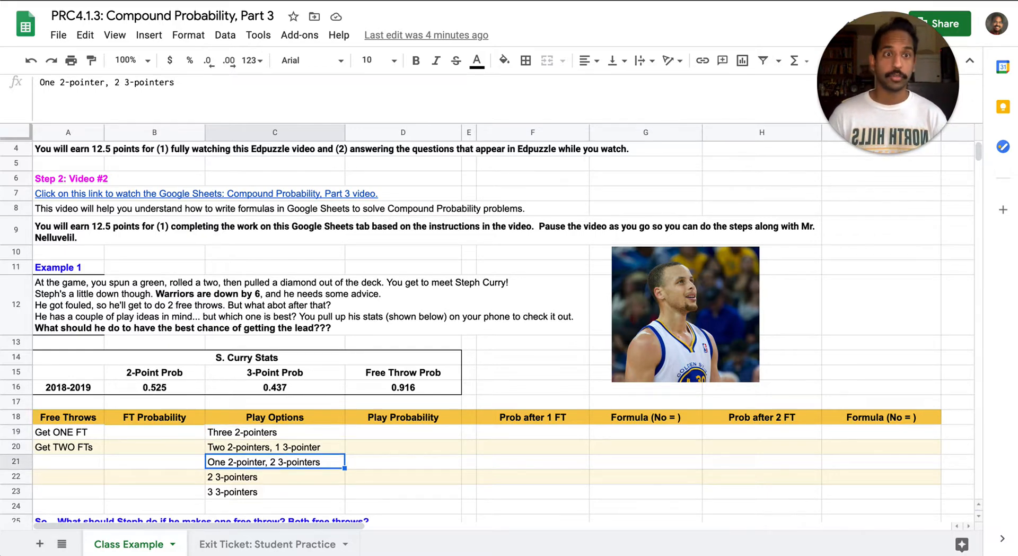
key("Down")
key("Down")
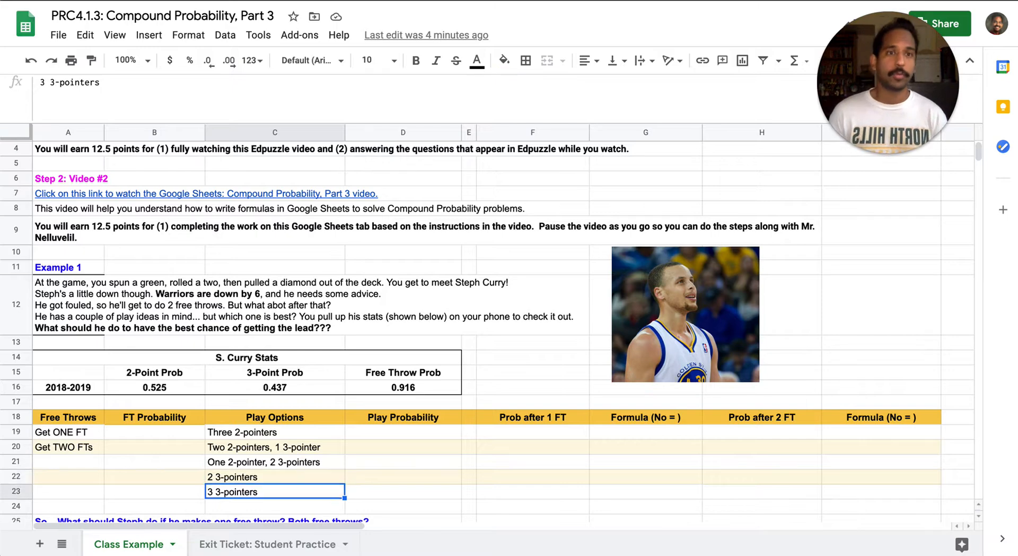
- Read the 2-point, 3-point and free throw probabilities in the S. Curry Stats table
key("Up")
key("Up")
key("Up")
key("Up")
key("Up")
key("Up")
key("Up")
key("Up")
key("Up")
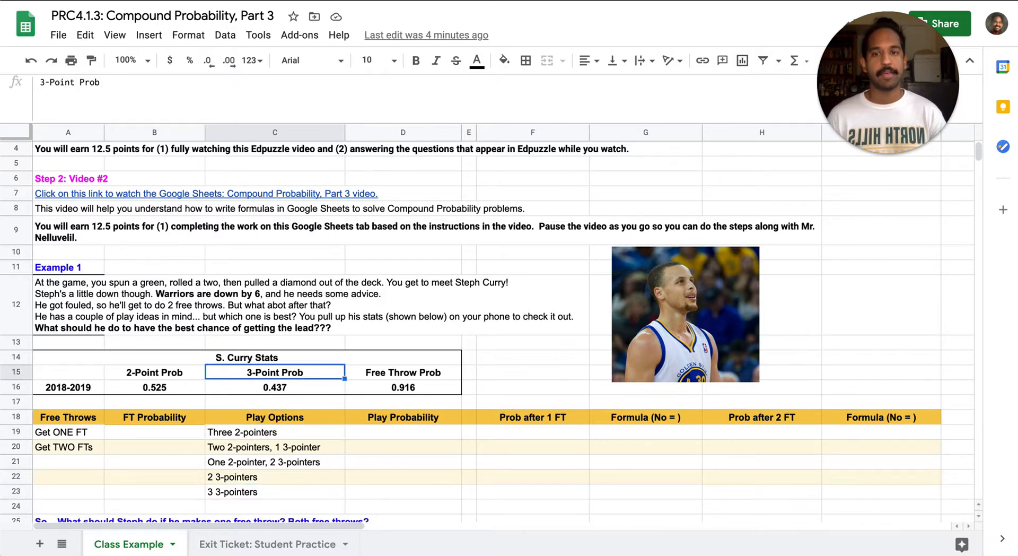
key("Down")
key("Right")
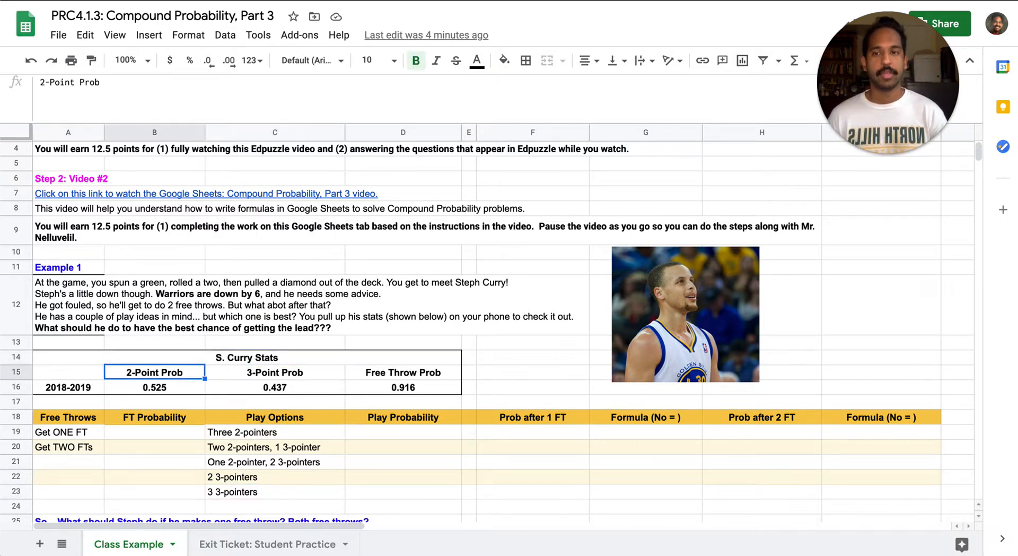
key("Down")
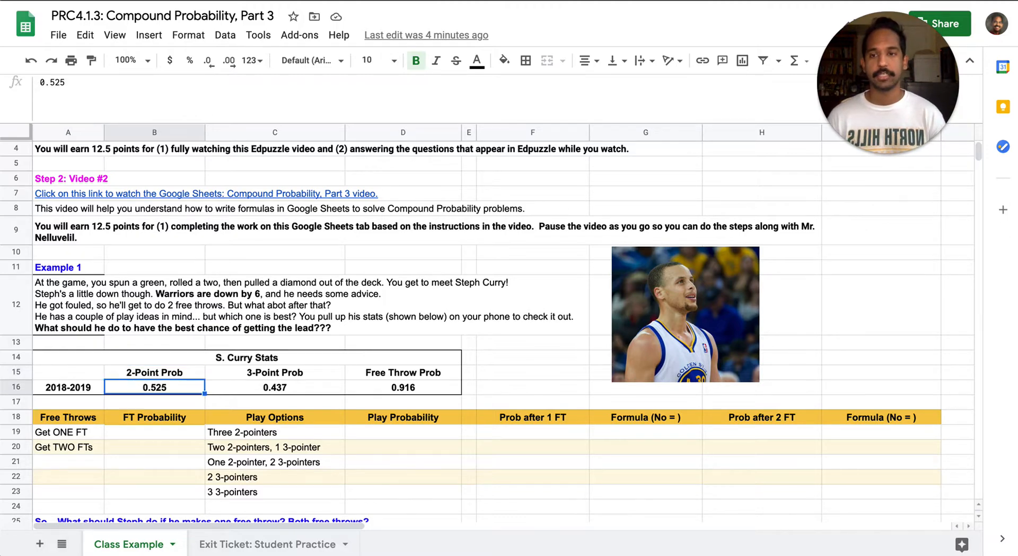
key("Right")
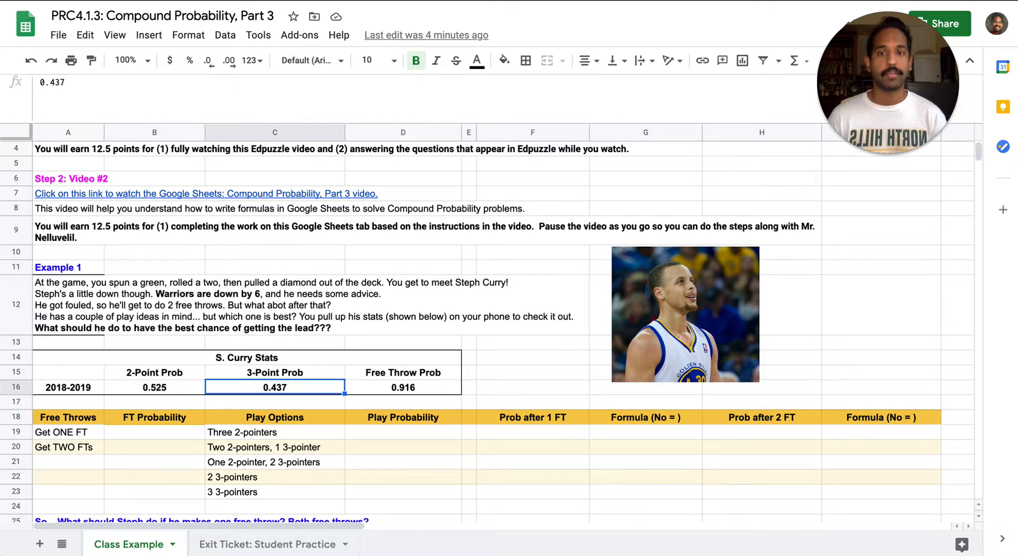
key("Right")
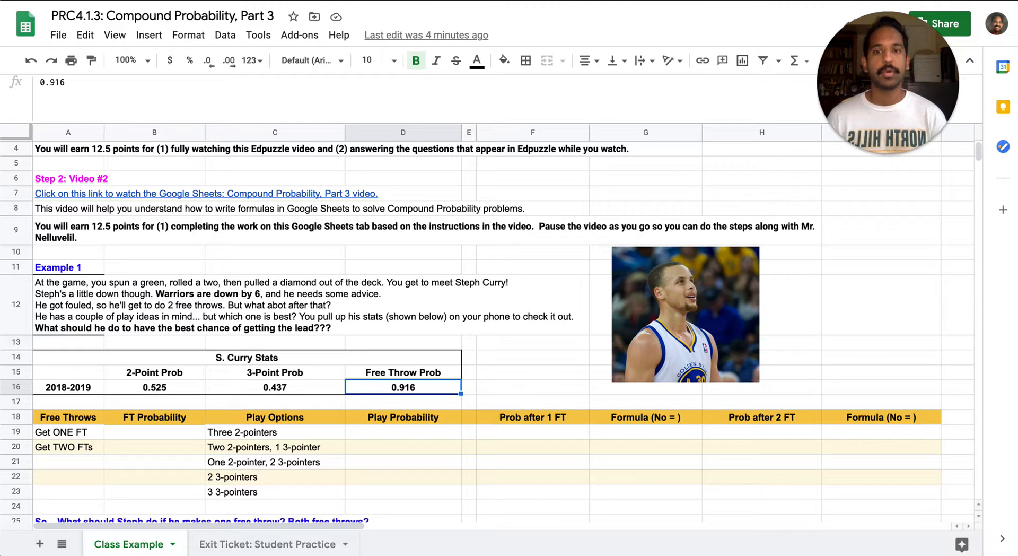
- Enter the formula =D16 in B19 as the probability of getting one free throw
key("Down")
key("Down")
key("Down")
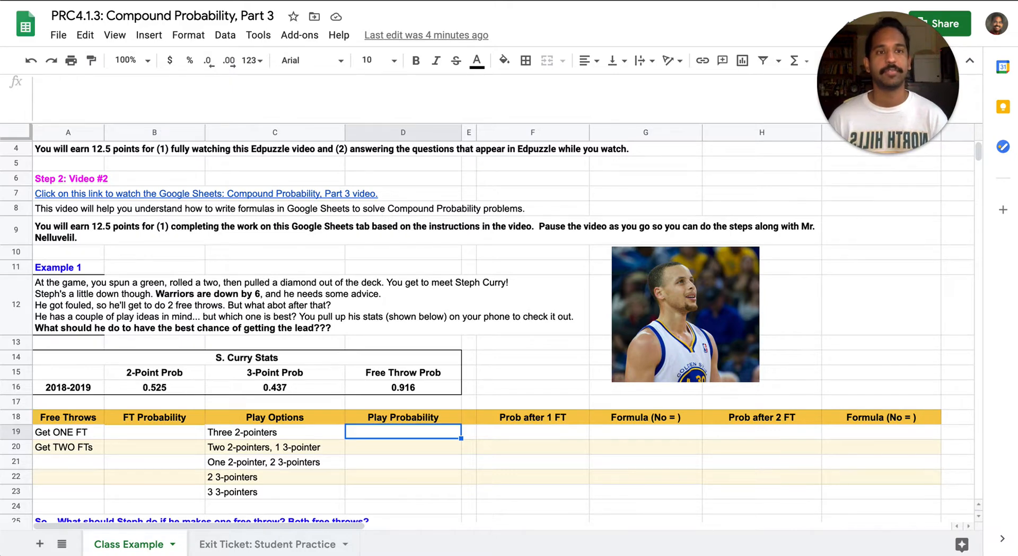
key("Left")
key("Left")
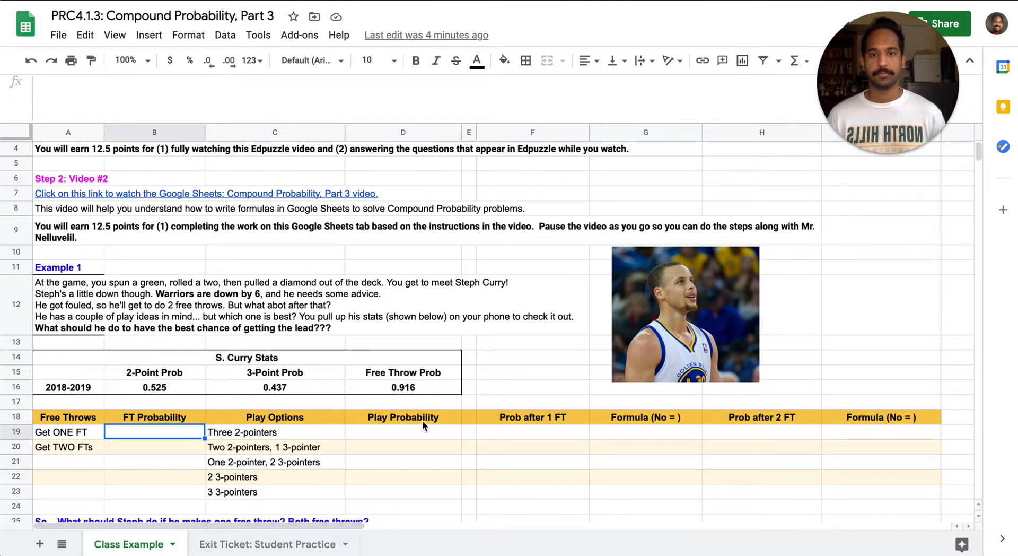
left_click(387, 387)
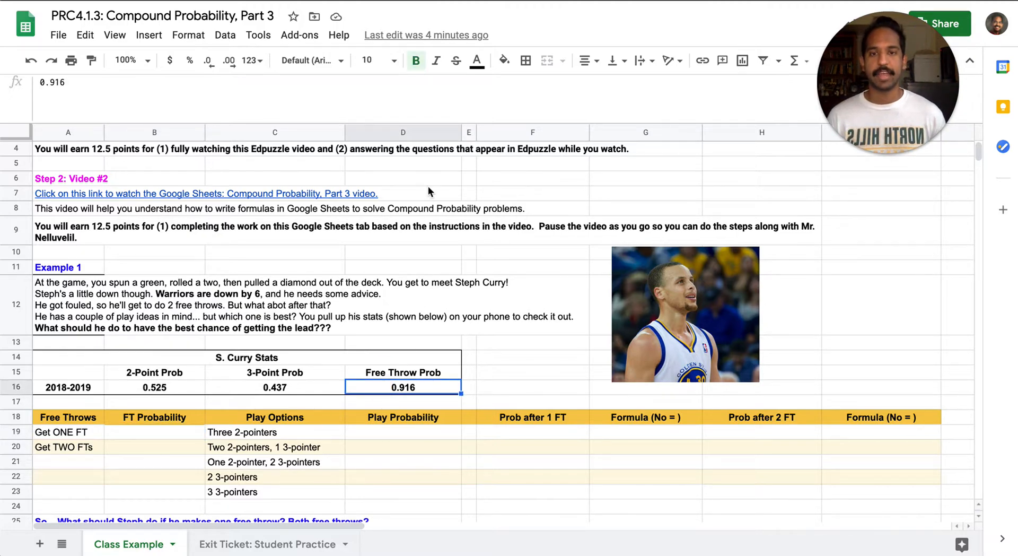
left_click(141, 437)
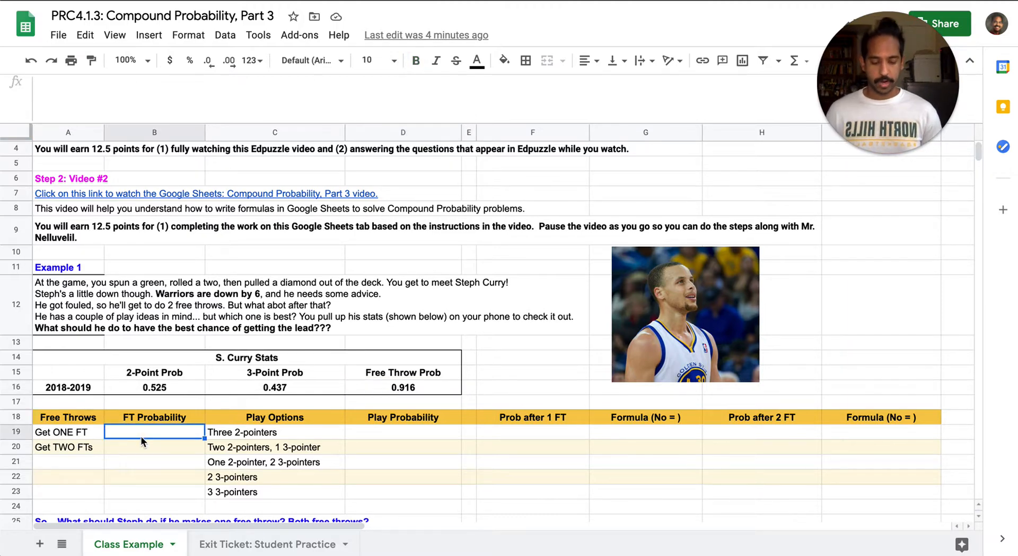
type("=D16")
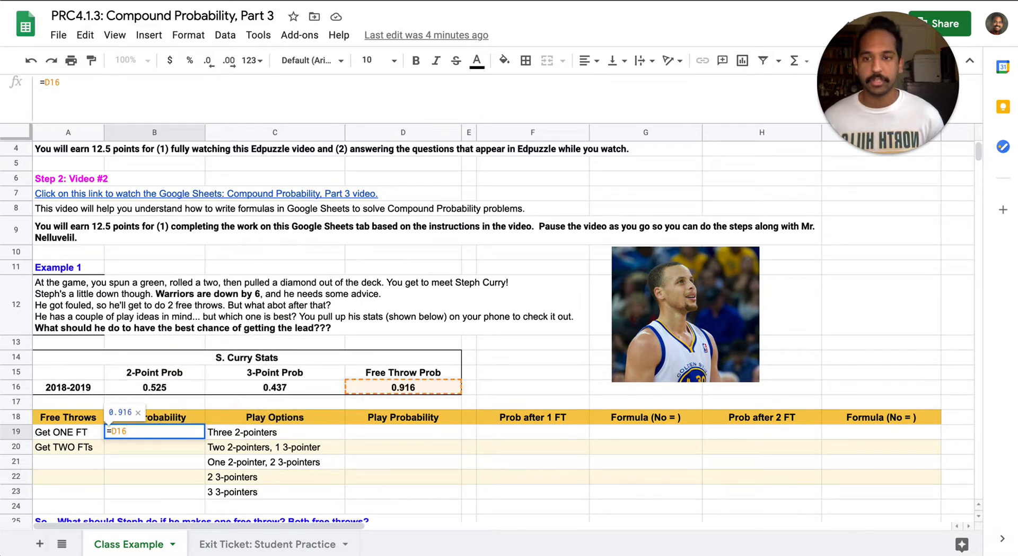
key("Return")
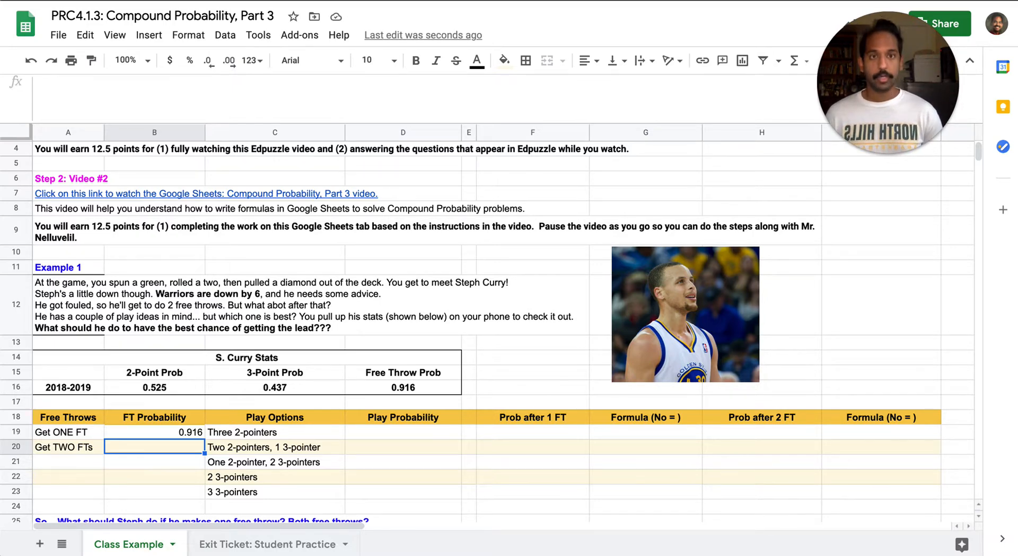
- Enter the formula =D16*D16 in B20 for the probability of getting two free throws
type("=D16")
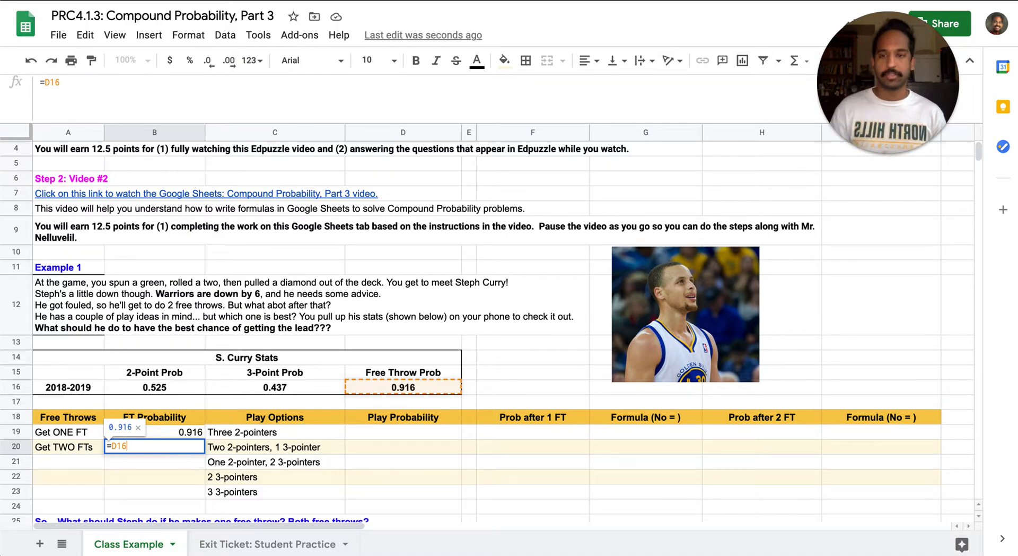
type("*D16")
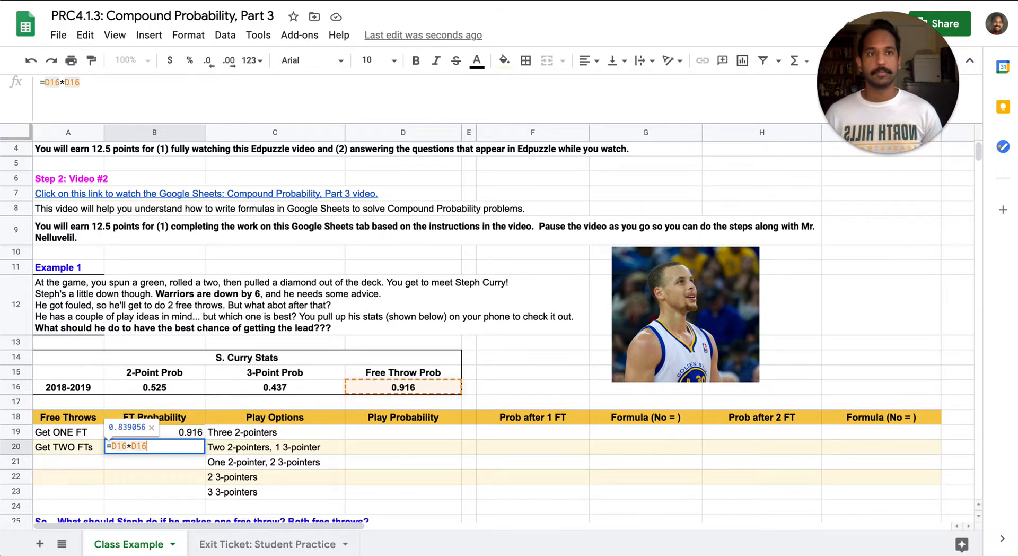
key("Return")
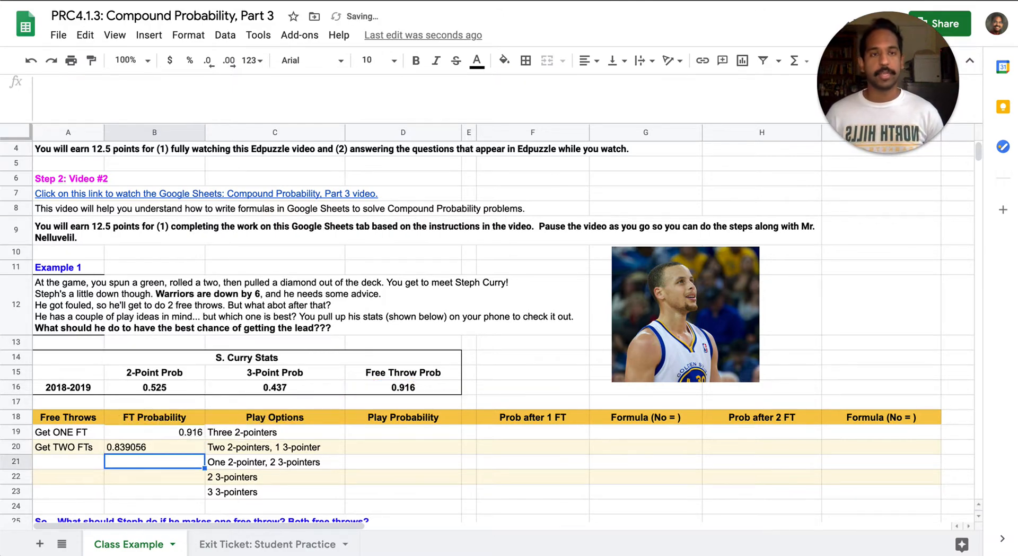
- Replace the two-free-throw formula in B20 with the exponent form =D16^2 and check both free throw formulas
key("Up")
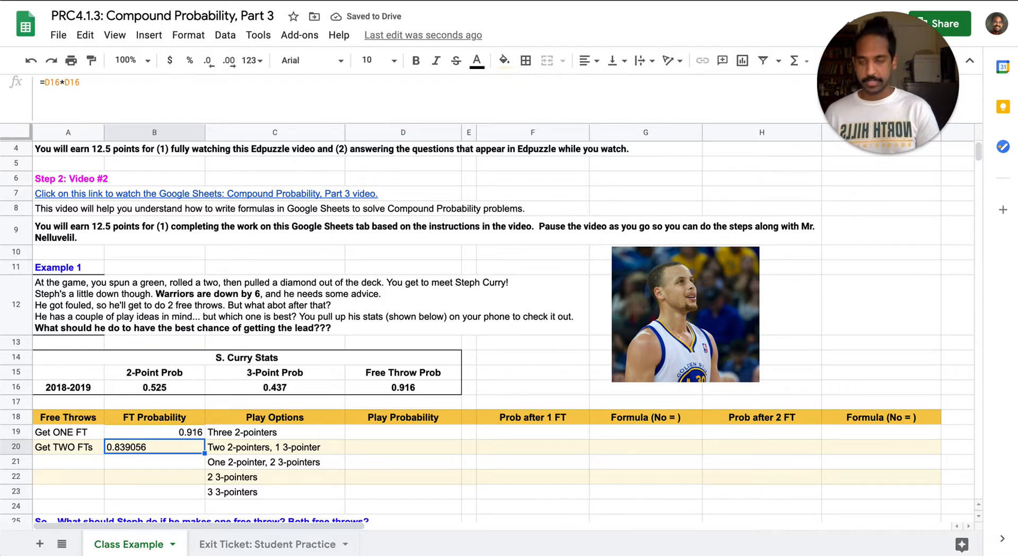
type("=D16")
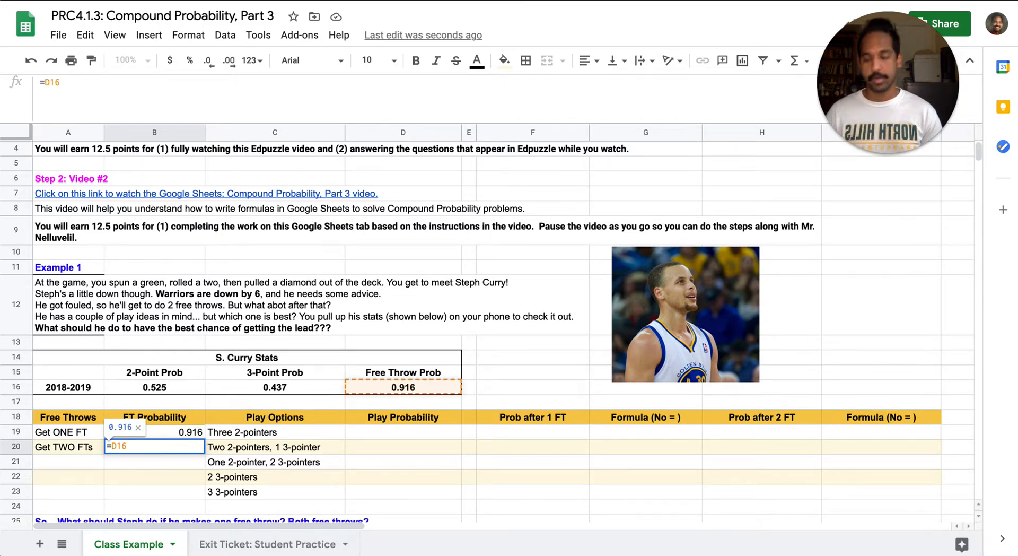
type("^2")
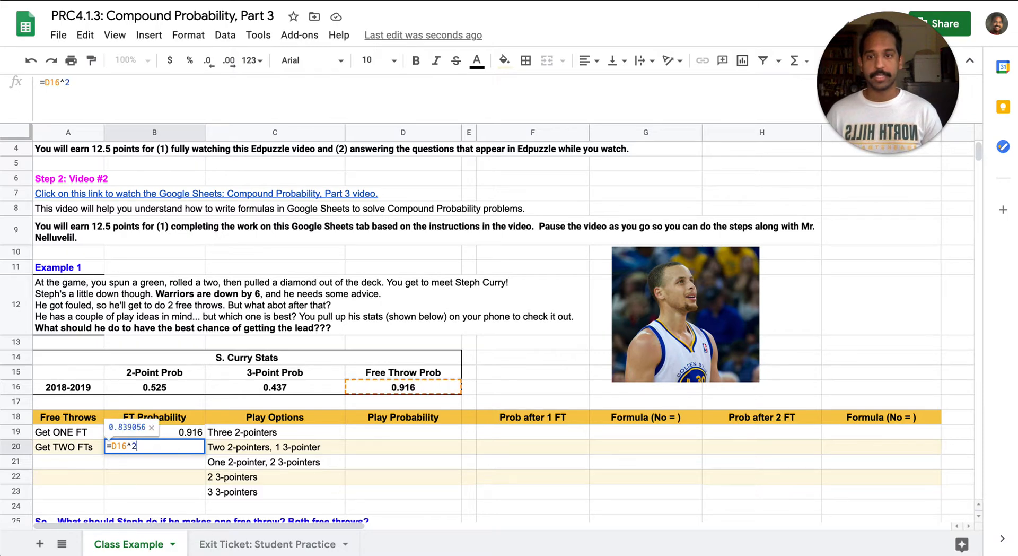
key("Return")
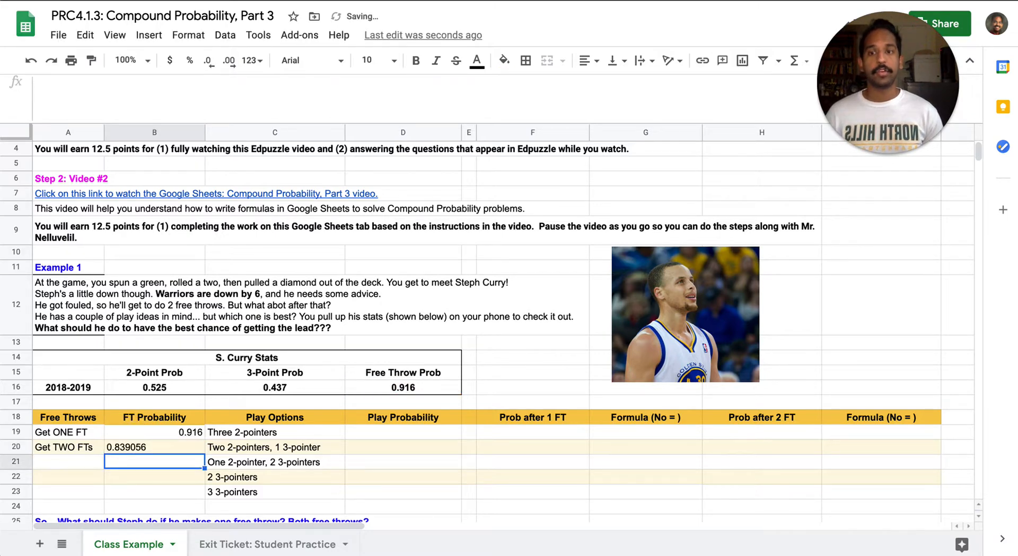
left_click(154, 447)
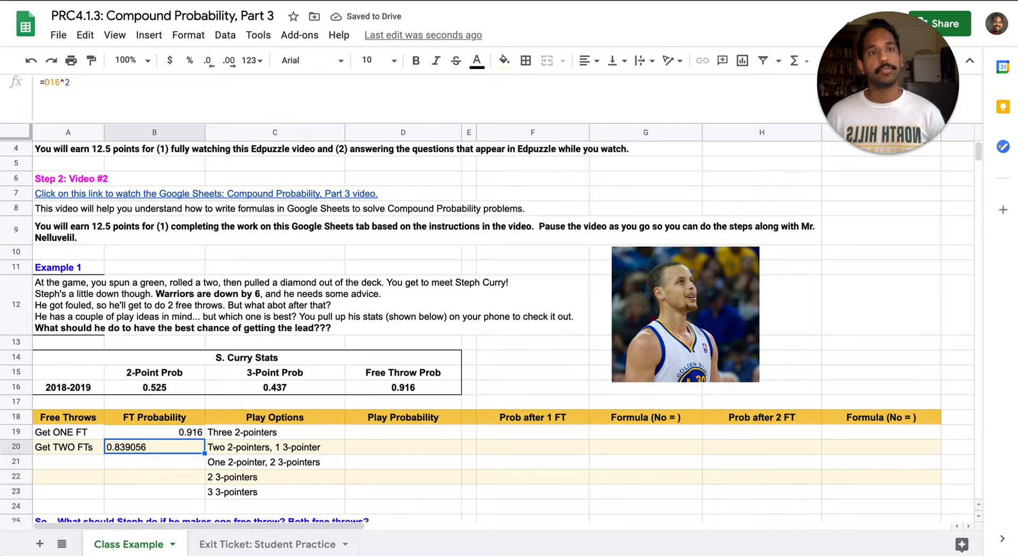
left_click(154, 432)
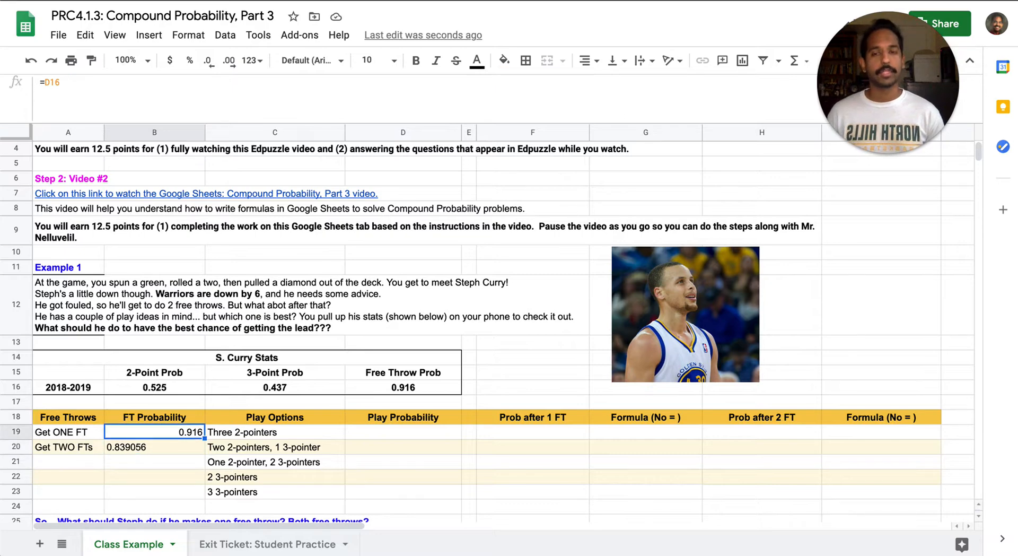
left_click(155, 445)
left_click(154, 432)
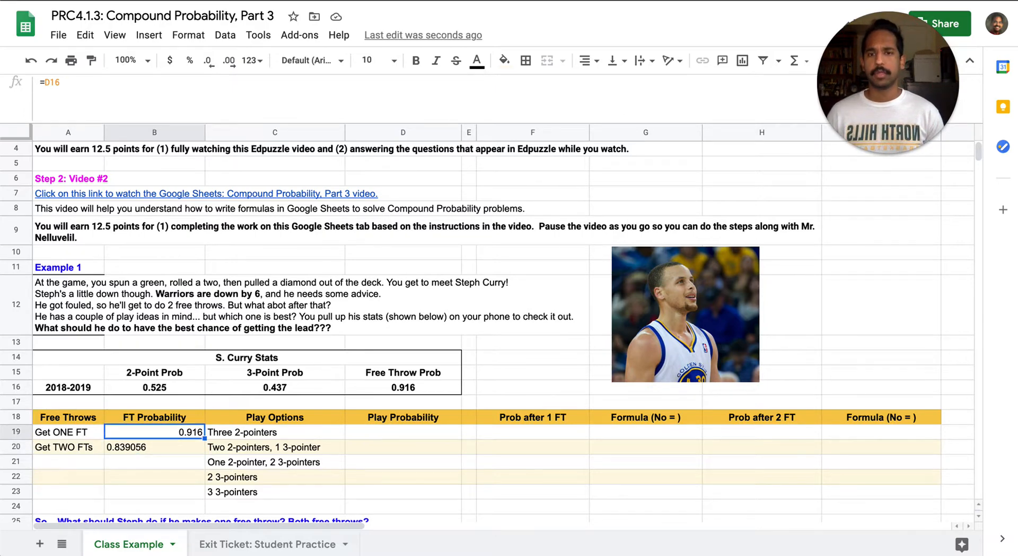
- Enter the formula =B16^3 in D19 as the three 2-pointers play probability and reject the suggested autofill
left_click(403, 432)
left_click(275, 432)
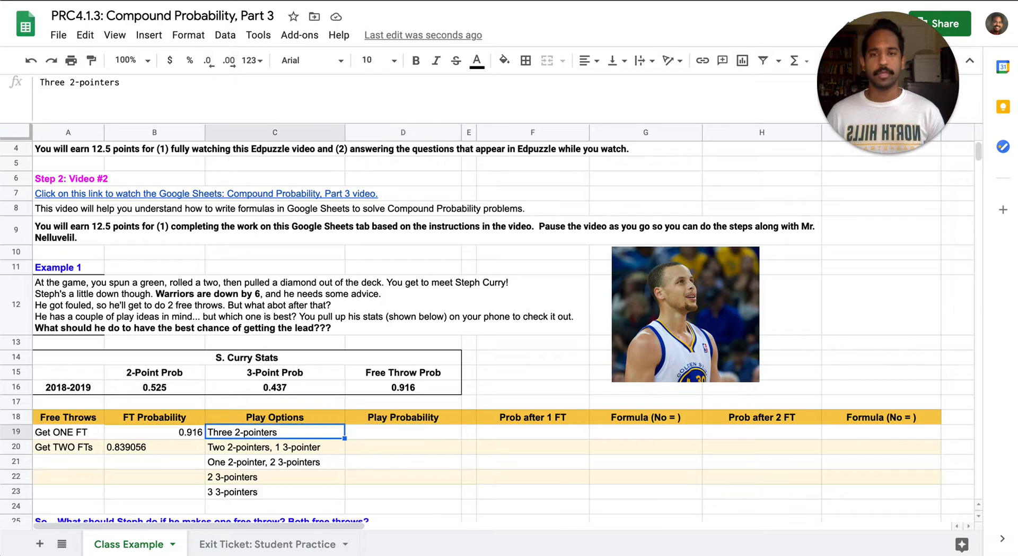
left_click(403, 432)
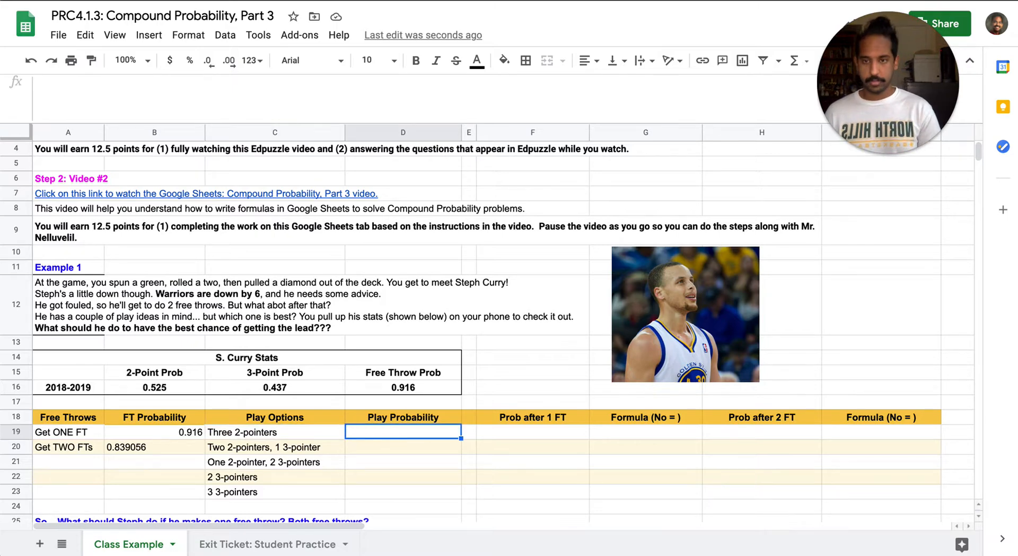
type("=")
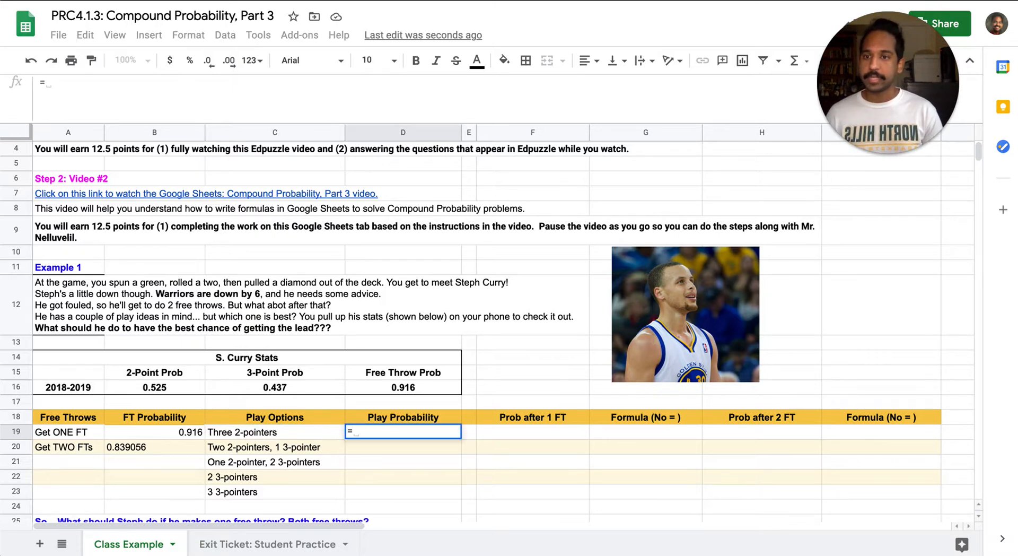
type("B16")
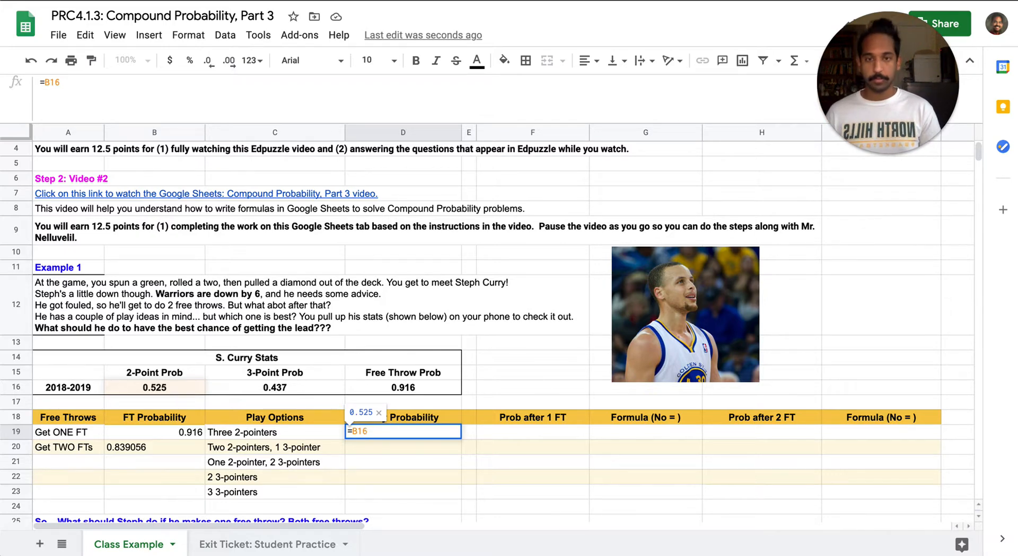
type("^3")
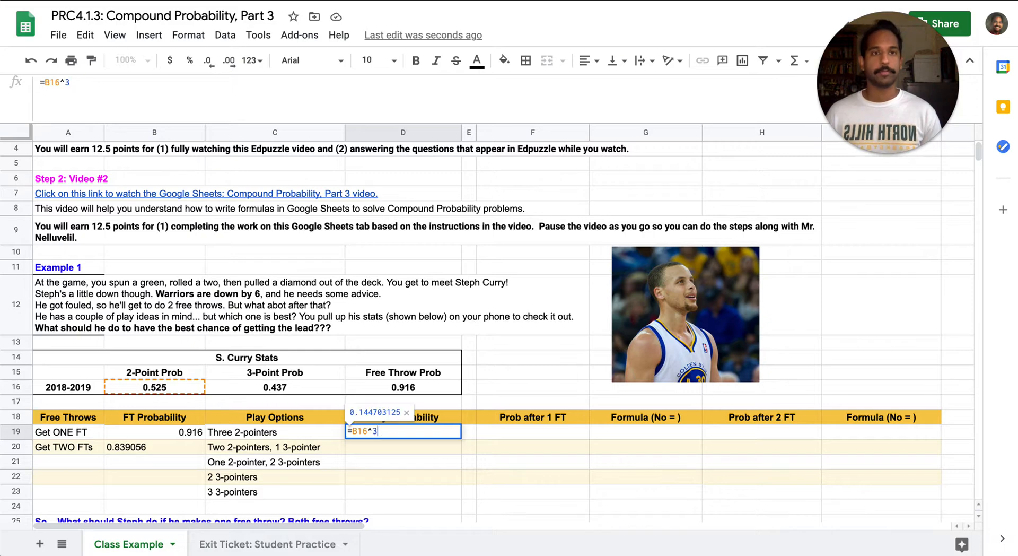
key("Return")
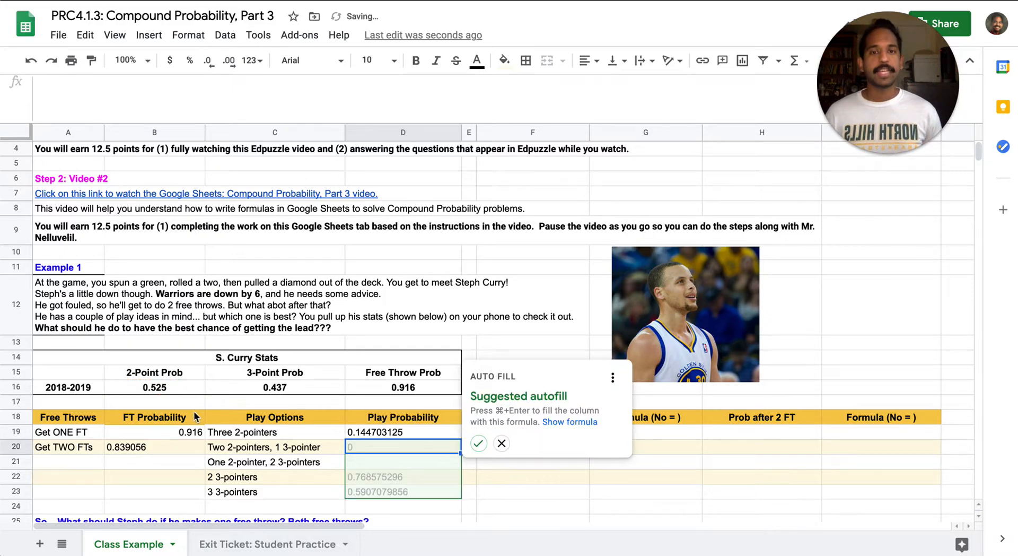
left_click(501, 444)
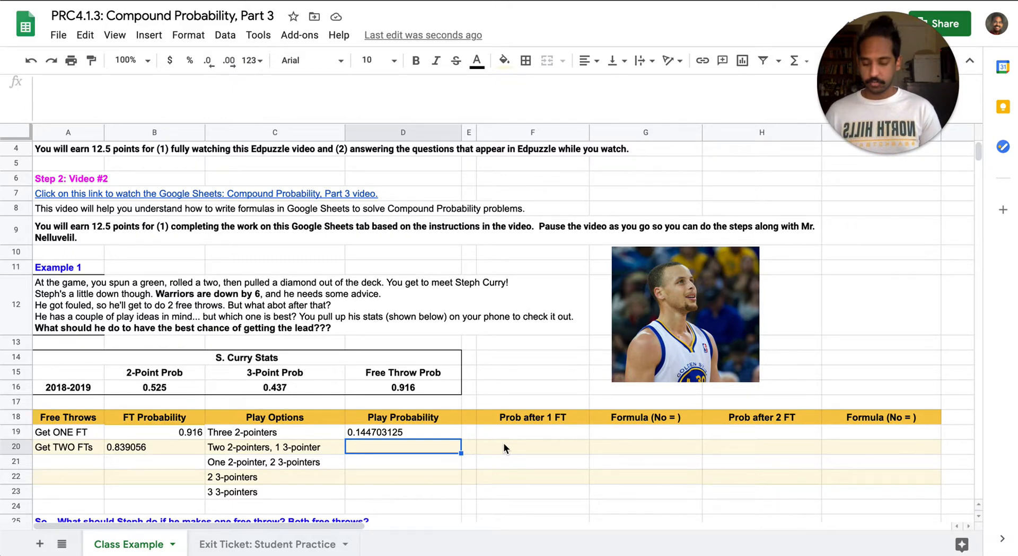
- Enter the formula =B16^2*C16 in D20 for the play with two 2-pointers and one 3-pointer
type("=B16")
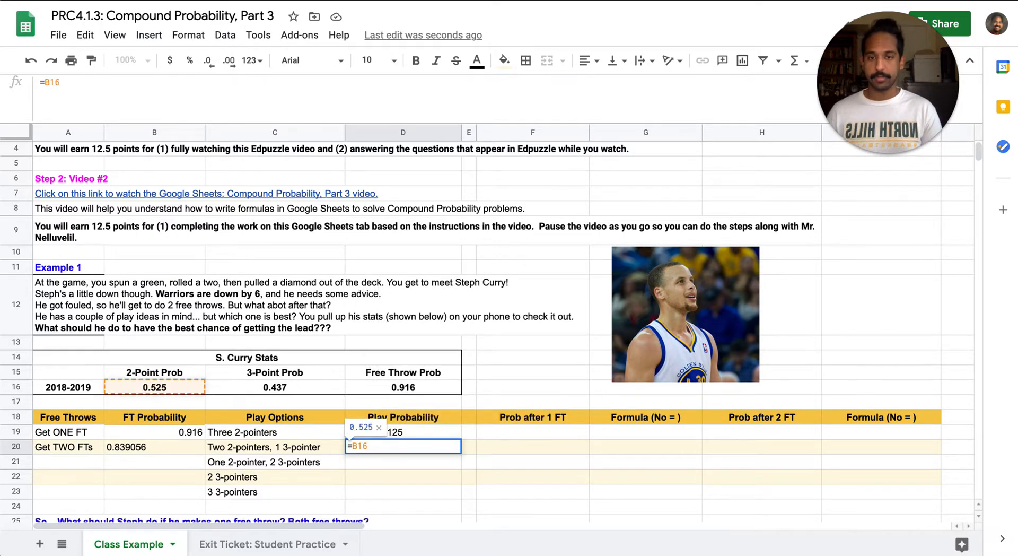
type("^2")
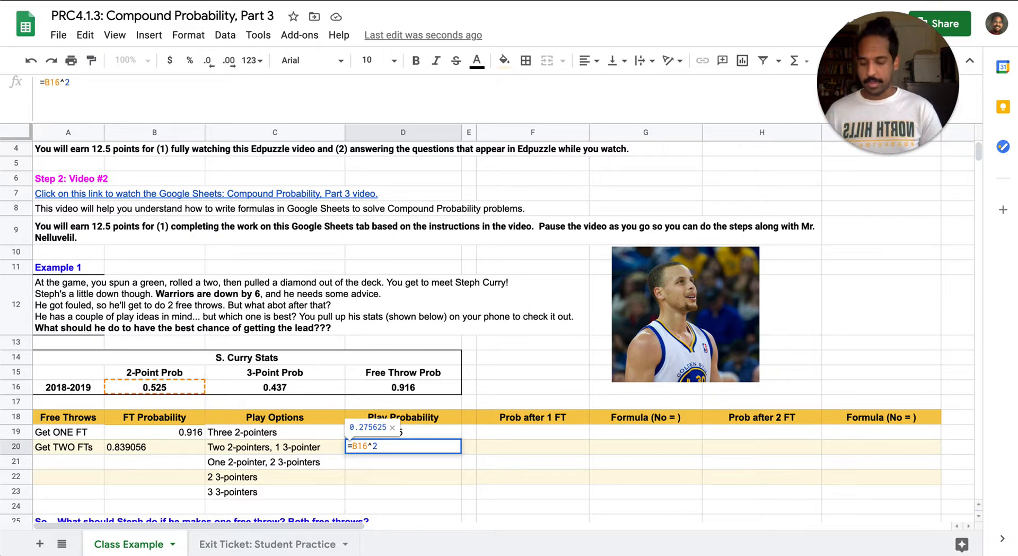
type("*")
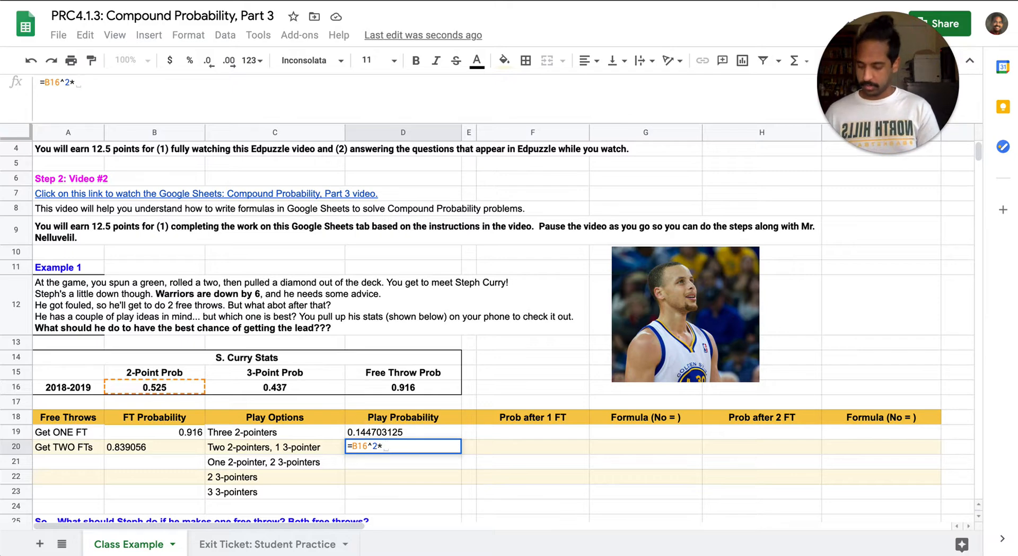
type("C16")
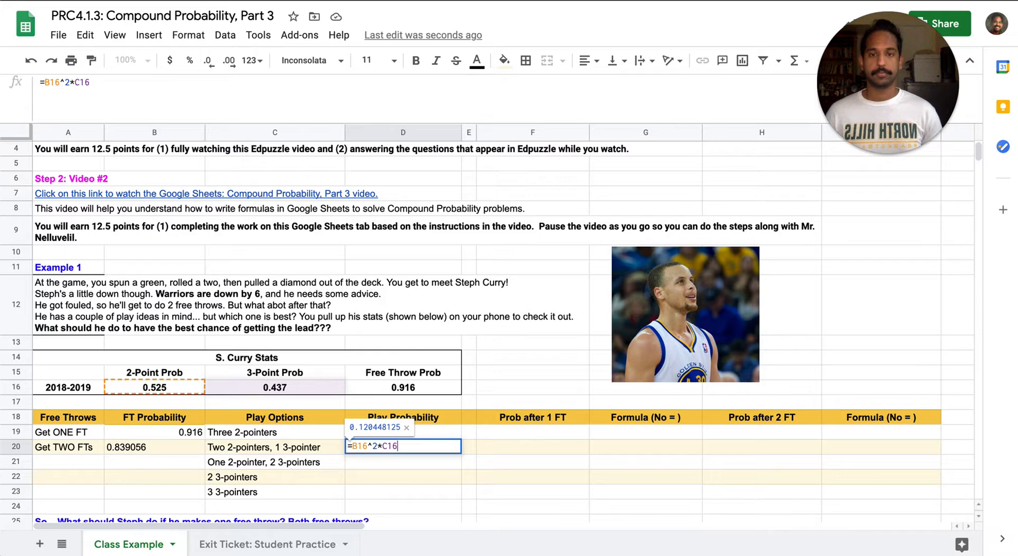
key("Return")
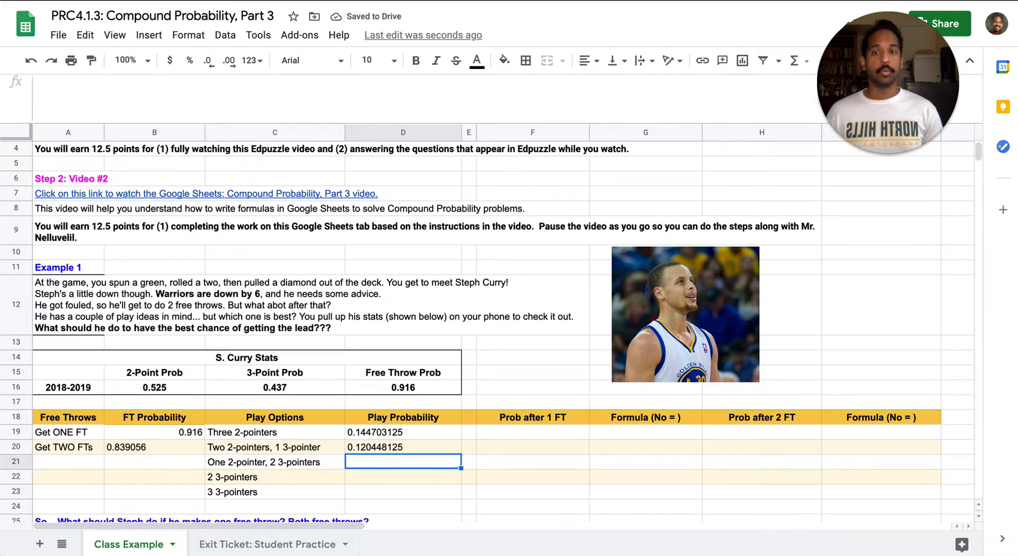
- Enter the formula =B16*C16^2 in D21 for the play with one 2-pointer and two 3-pointers
type("=")
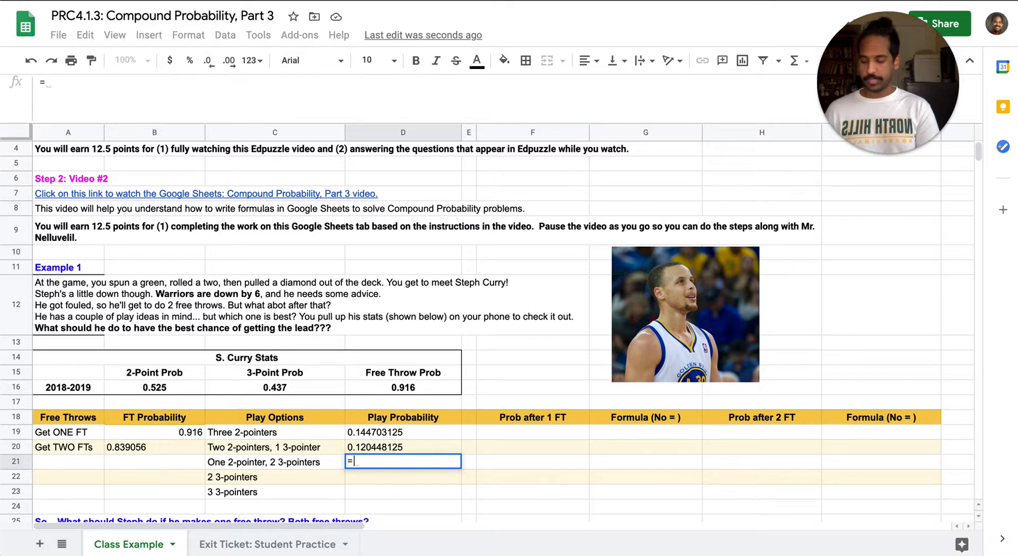
type("B16*")
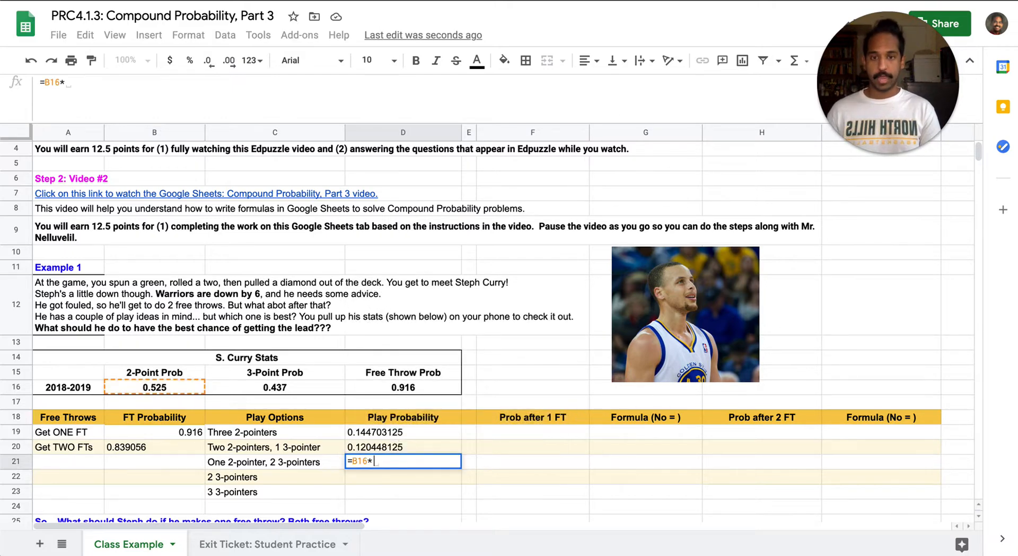
type("C16^2")
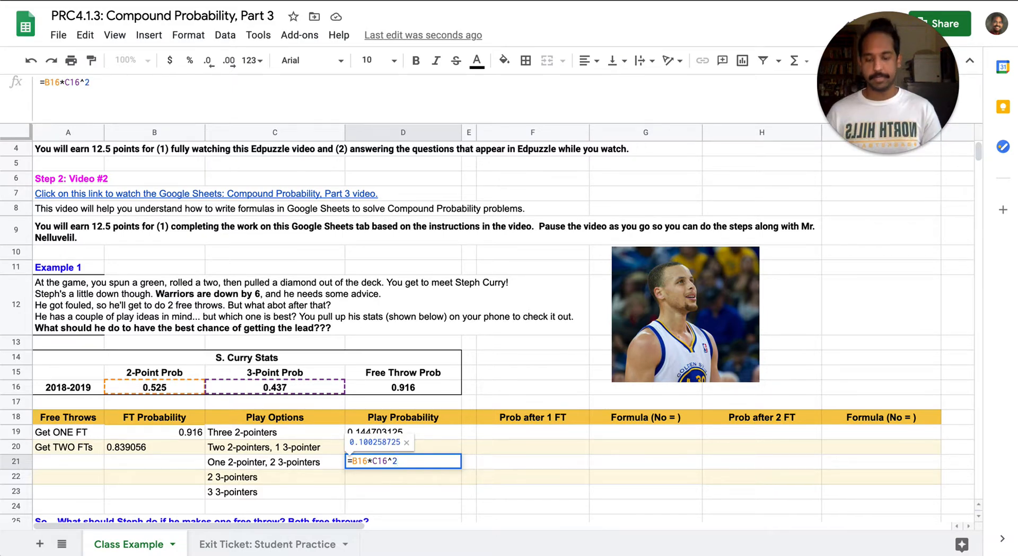
key("Return")
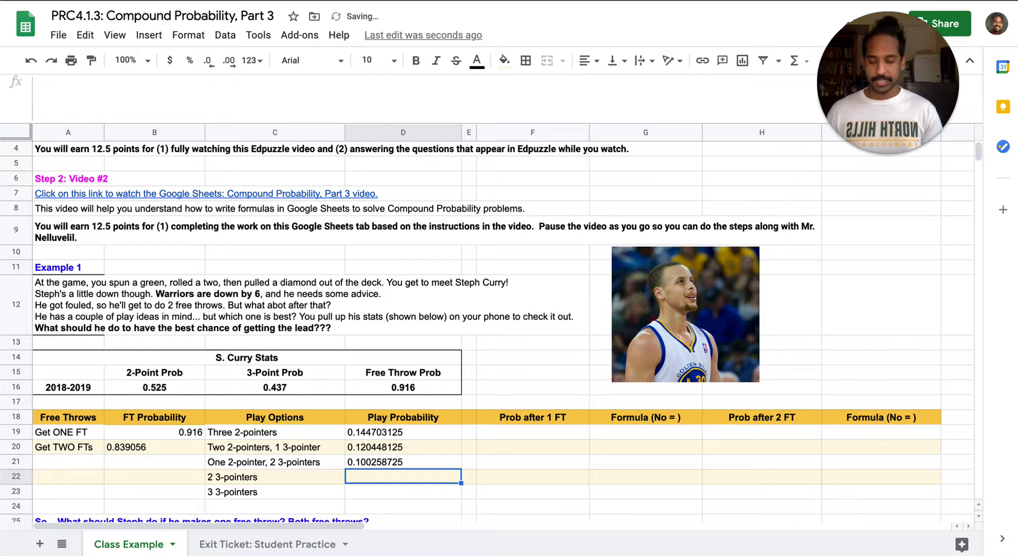
- Enter =C16^2 in D22 for two 3-pointers and =C16^3 in D23 for three 3-pointers
type("=C")
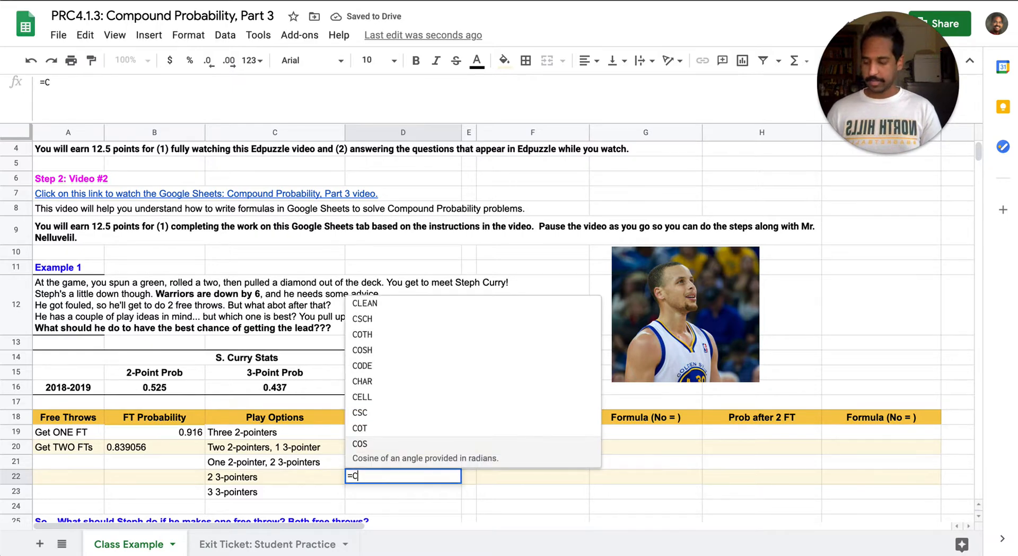
type("16^2")
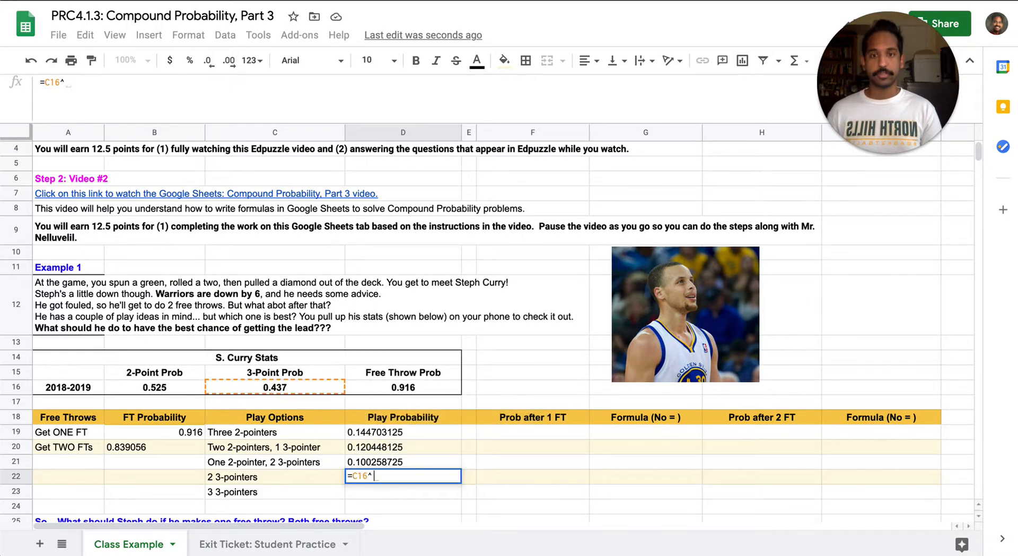
key("Return")
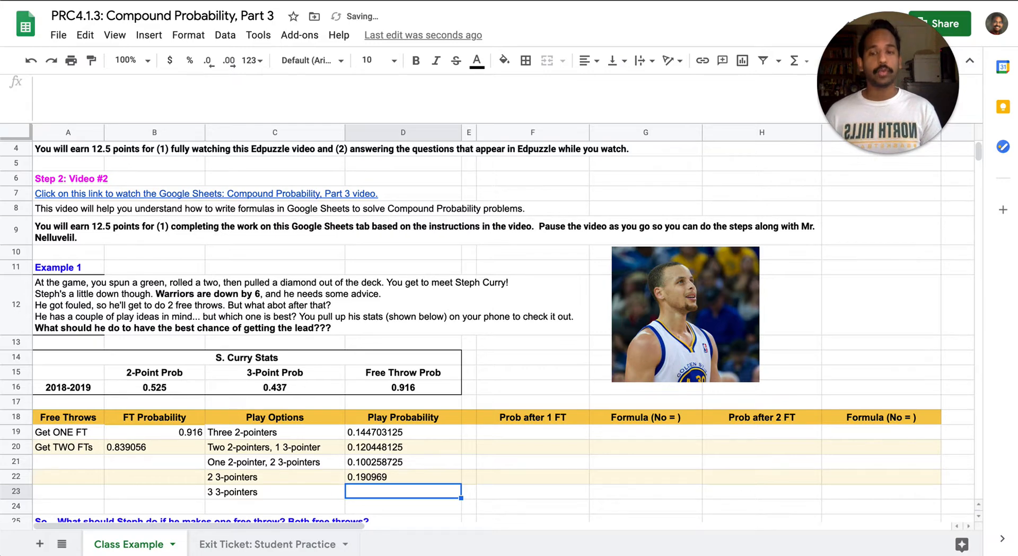
type("=C16^3")
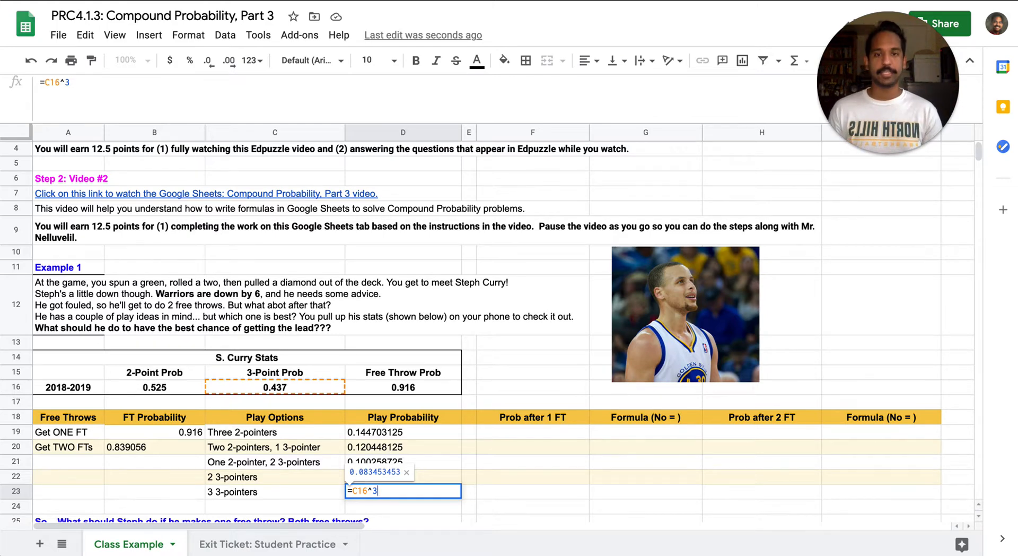
key("Return")
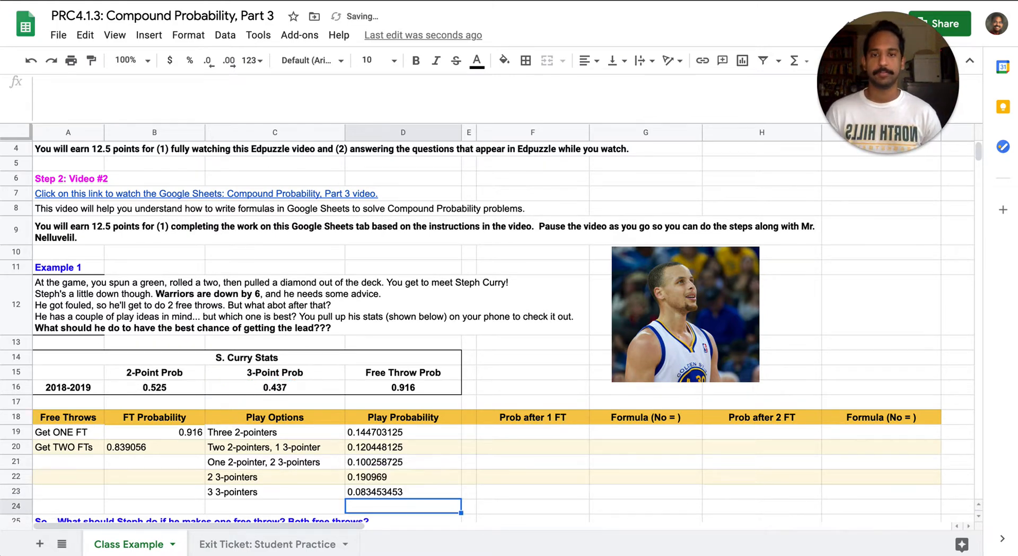
- Review the Play Probability column and compare it with the neighbouring Prob after 1 FT column
key("Up")
key("Up")
key("Up")
key("Up")
key("Up")
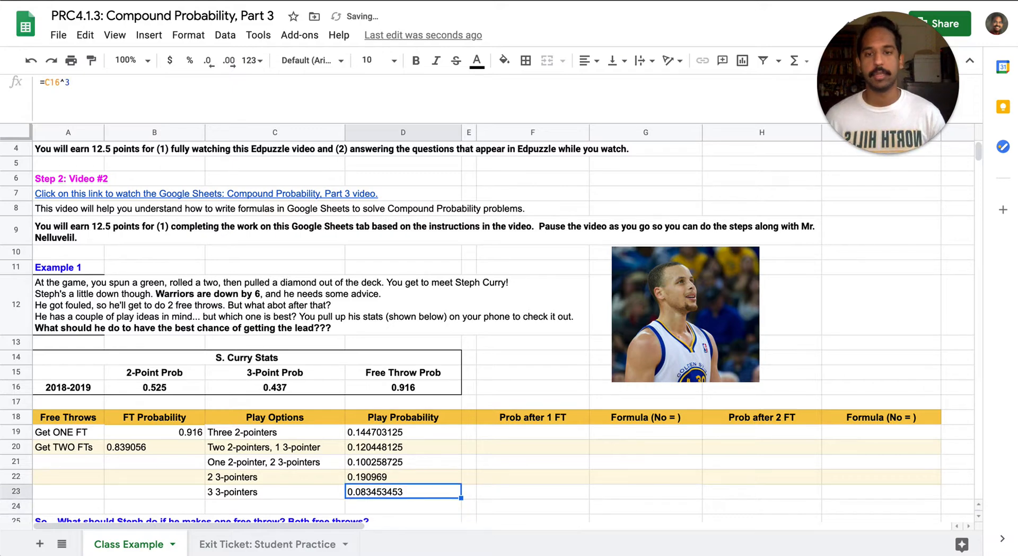
key("Right")
key("Right")
key("Right")
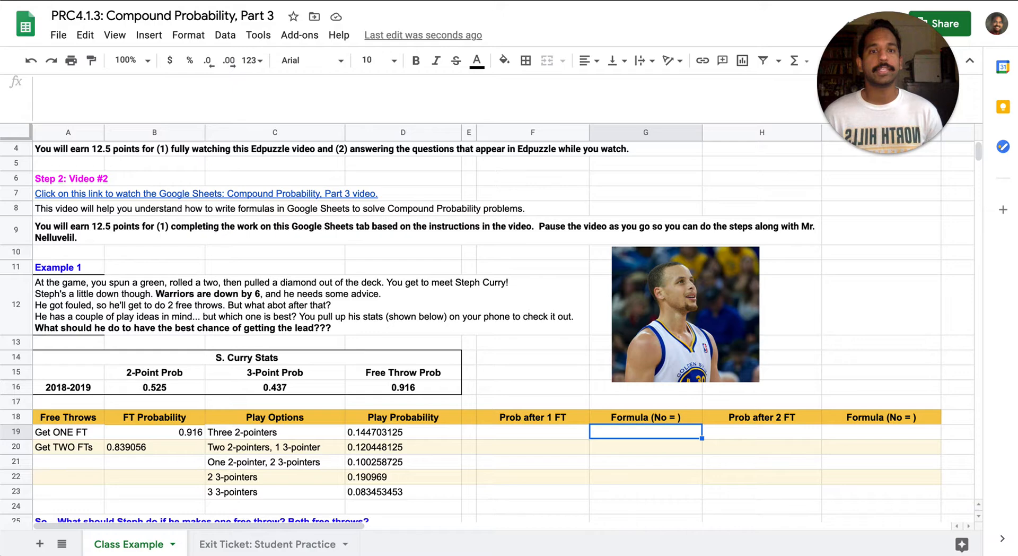
key("Left")
key("Left")
key("Left")
key("Right")
key("Right")
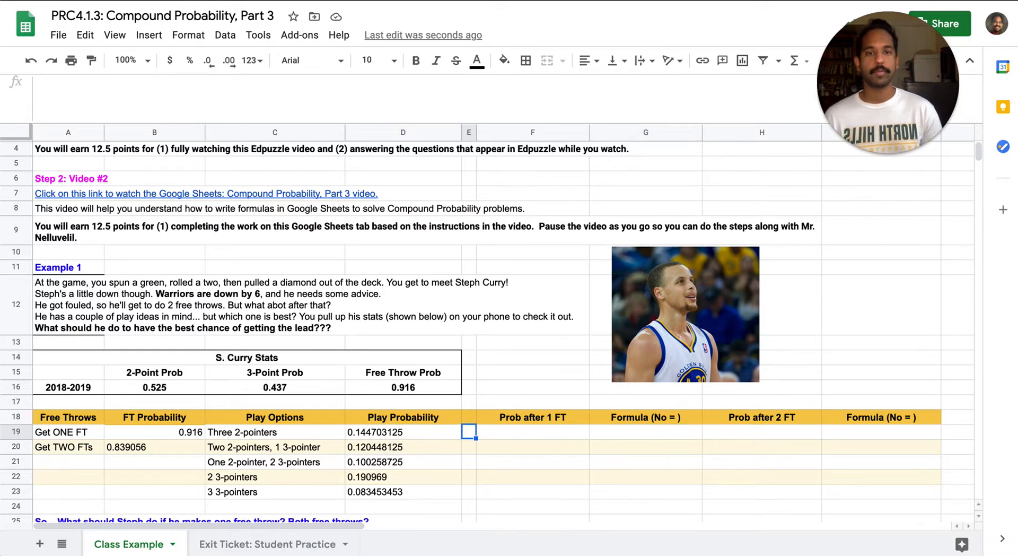
key("Left")
key("Left")
key("Left")
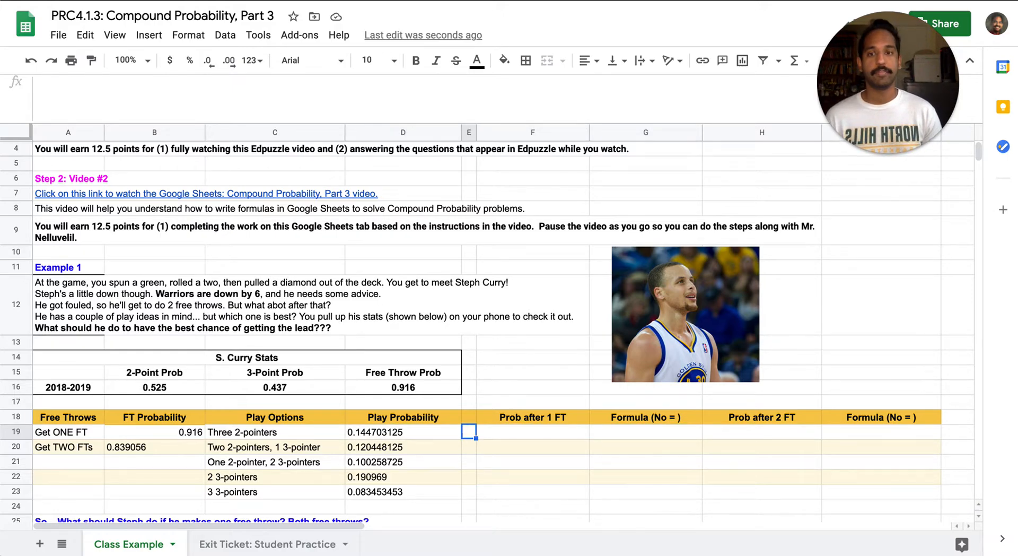
key("Right")
key("Right")
key("Right")
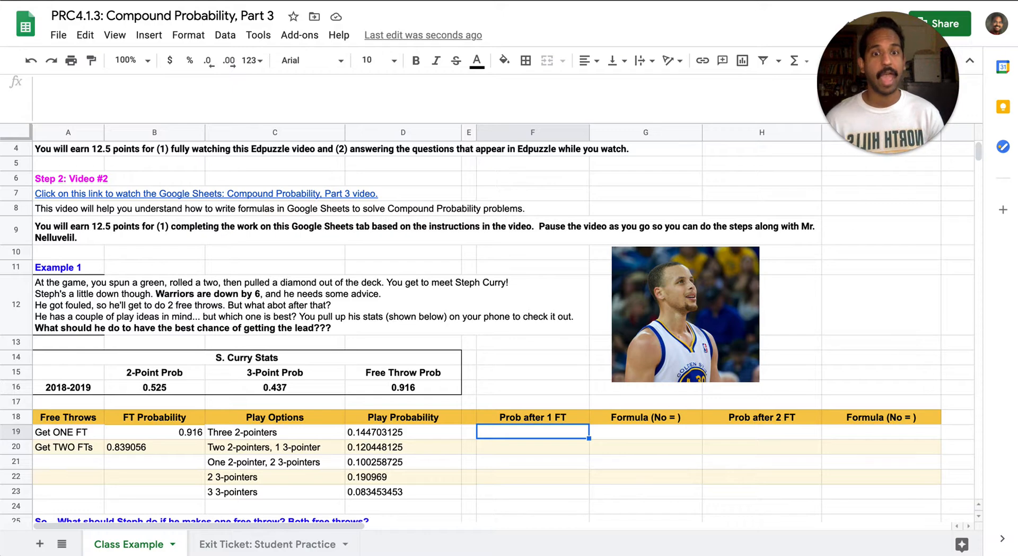
- Examine the Prob after 1 FT, Prob after 2 FT and Formula (No = ) columns of the play table
key("Down")
key("Down")
key("Down")
key("Down")
key("Up")
key("Up")
key("Up")
key("Up")
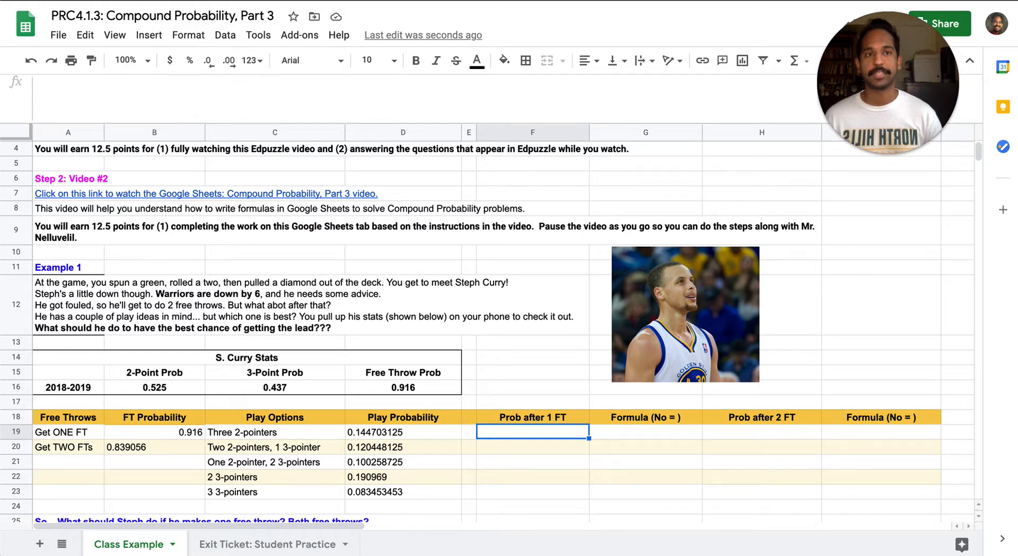
key("Right")
key("Right")
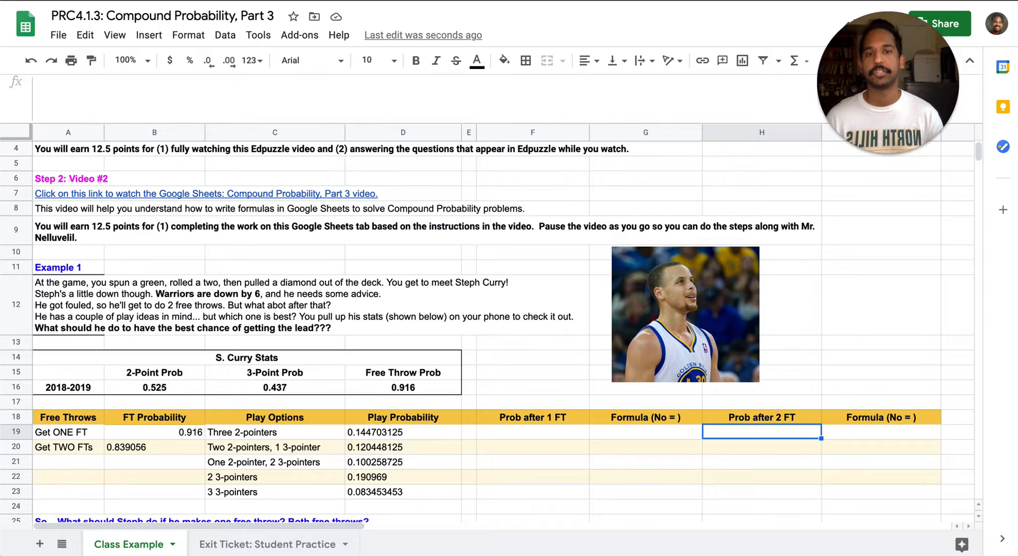
key("Left")
key("Left")
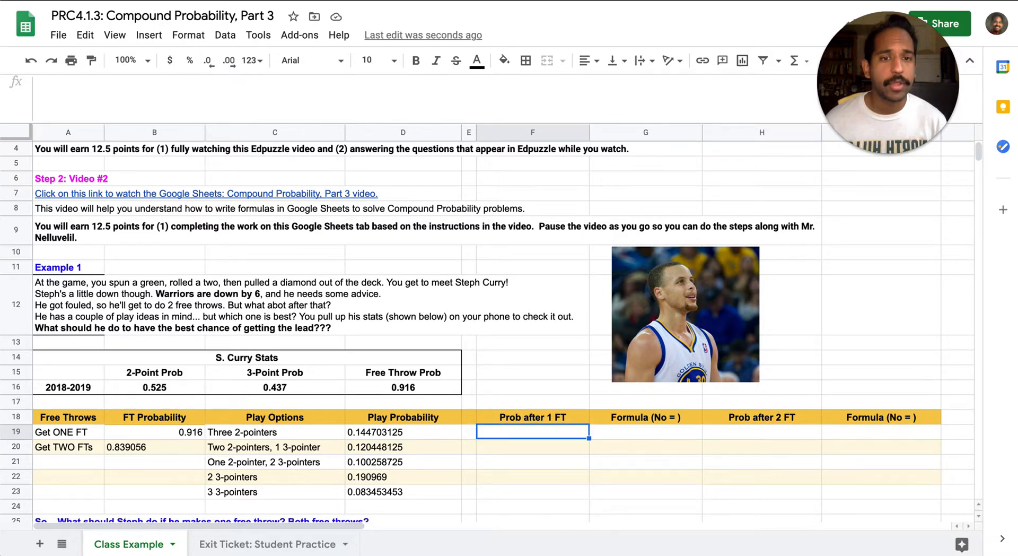
key("Right")
key("Up")
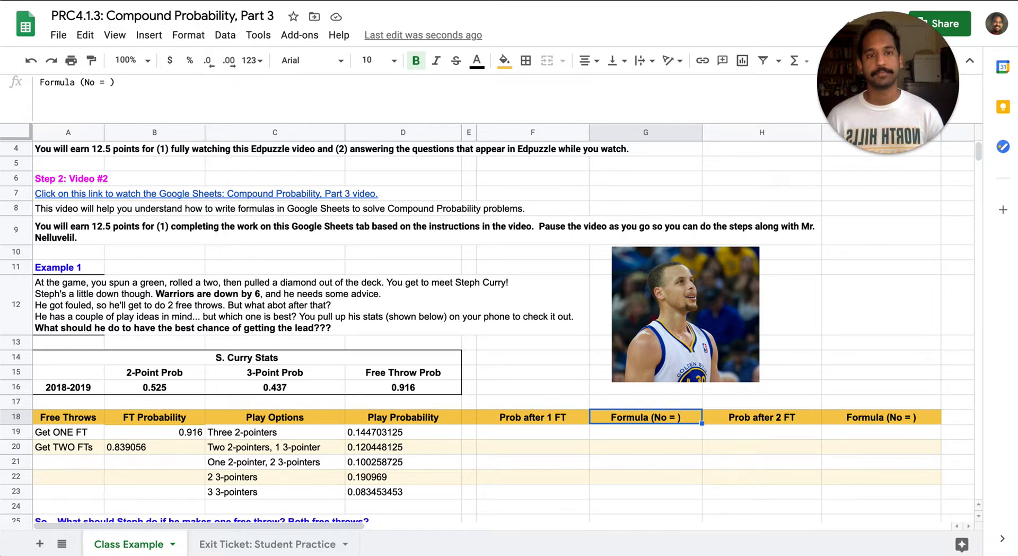
key("Down")
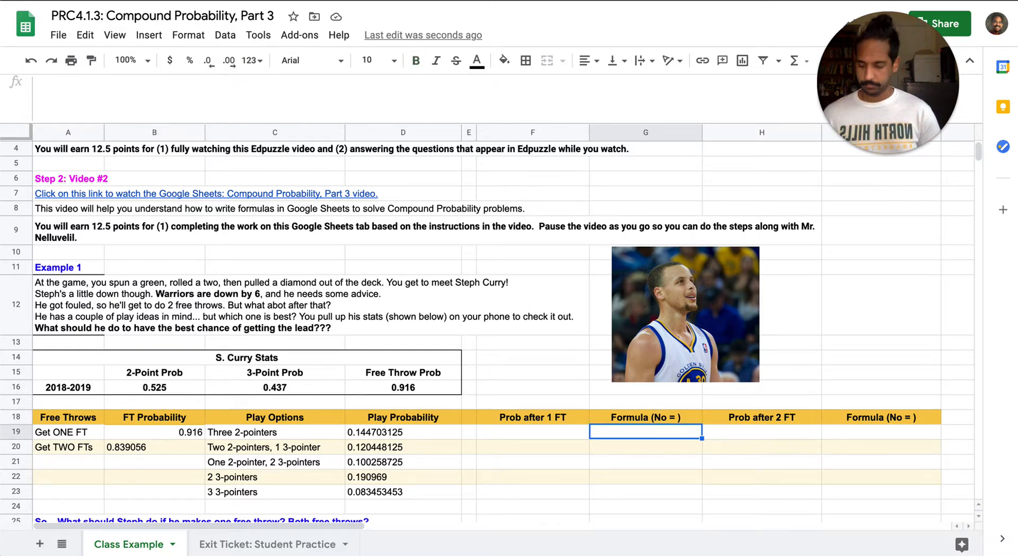
- Trace which free throw and play cells in row 19 relate to the Prob after 1 FT and Formula columns
type("$")
key("BackSpace")
left_click(403, 432)
left_click(645, 432)
left_click(533, 432)
left_click(532, 417)
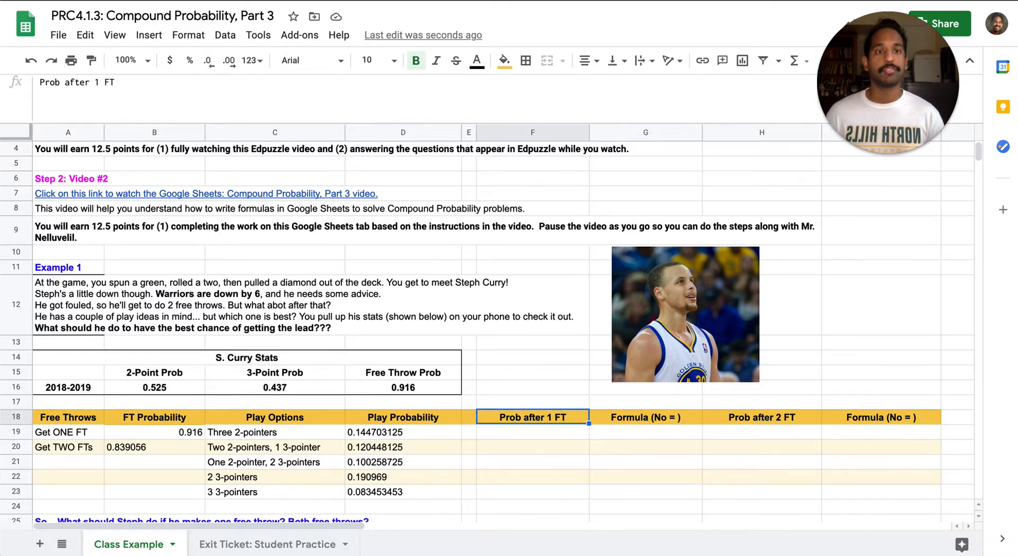
left_click(532, 432)
left_click(645, 432)
left_click(532, 431)
left_click(274, 432)
left_click(68, 432)
left_click(155, 432)
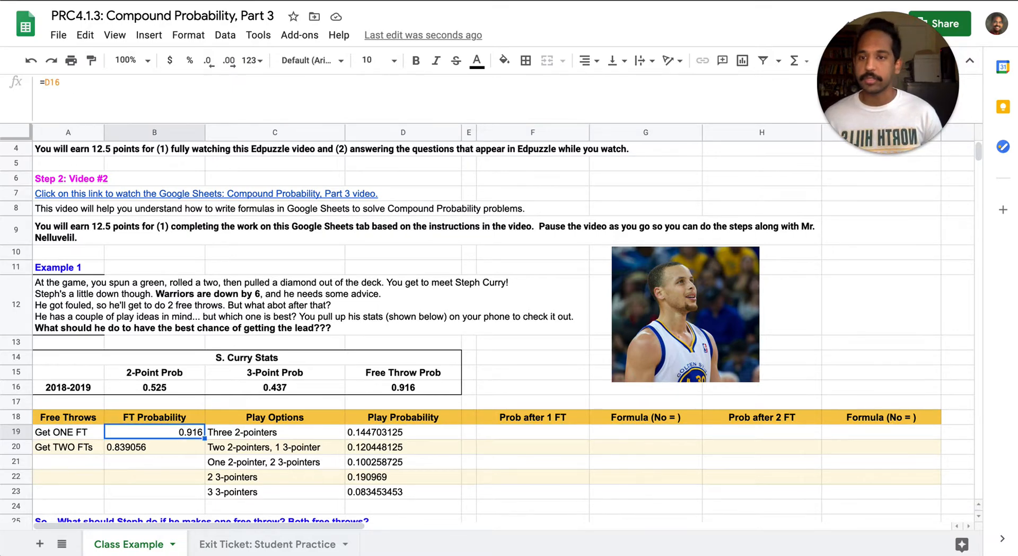
- Enter B19*D19 without an equals sign in G19 as the Prob after 1 FT formula text for three 2-pointers
left_click(274, 432)
left_click(645, 432)
type("B")
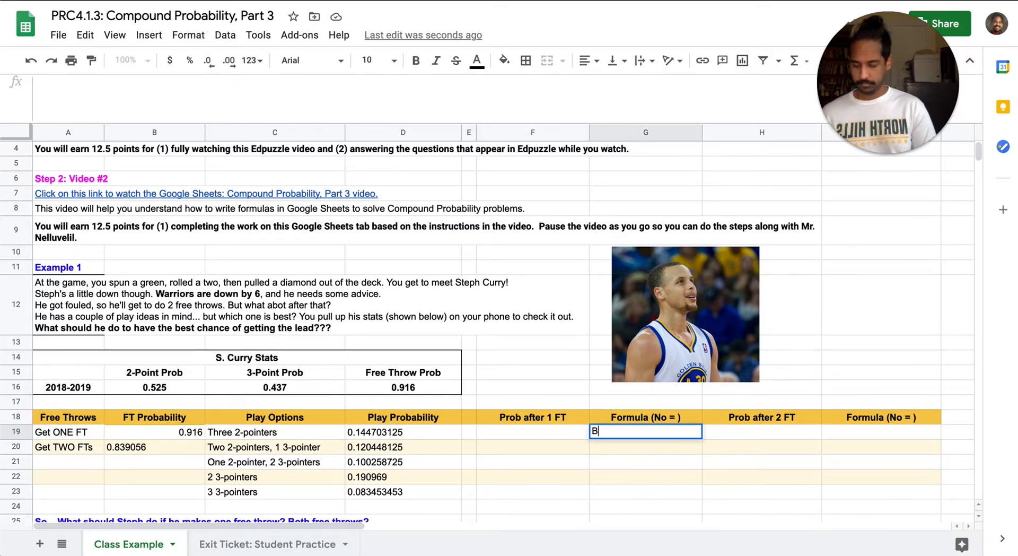
type("19*")
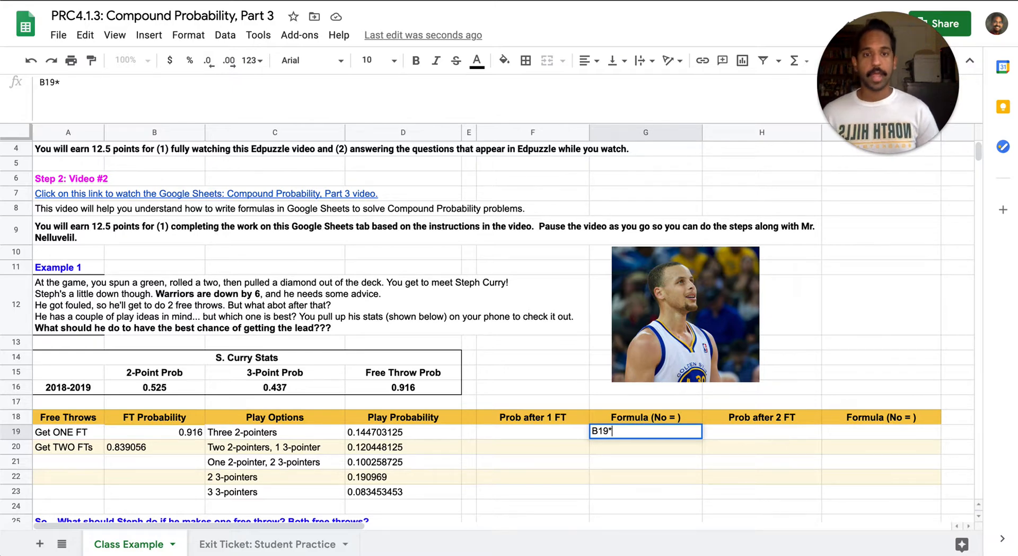
key("Left")
key("Left")
key("Left")
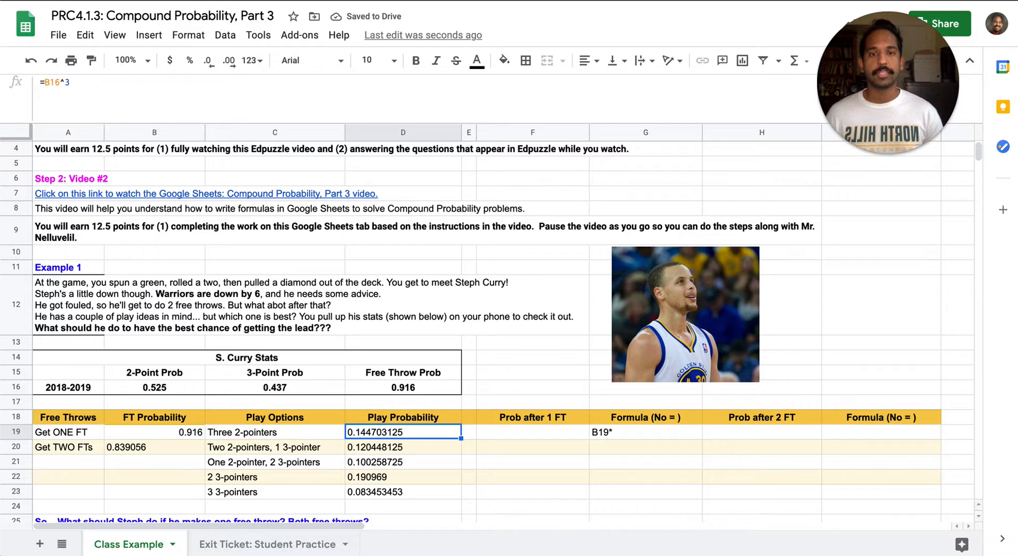
key("Left")
key("Right")
key("Right")
key("Right")
key("Right")
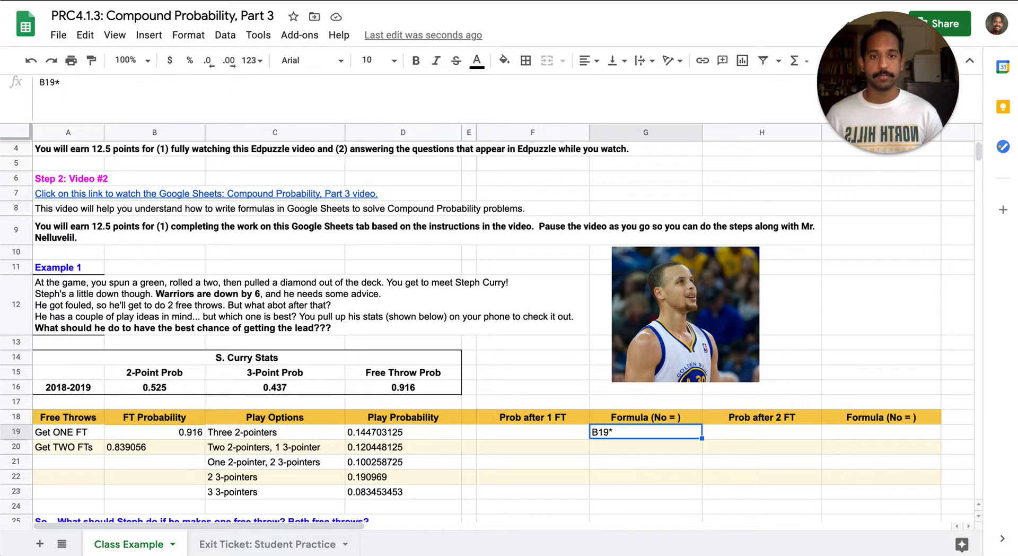
left_click(211, 93)
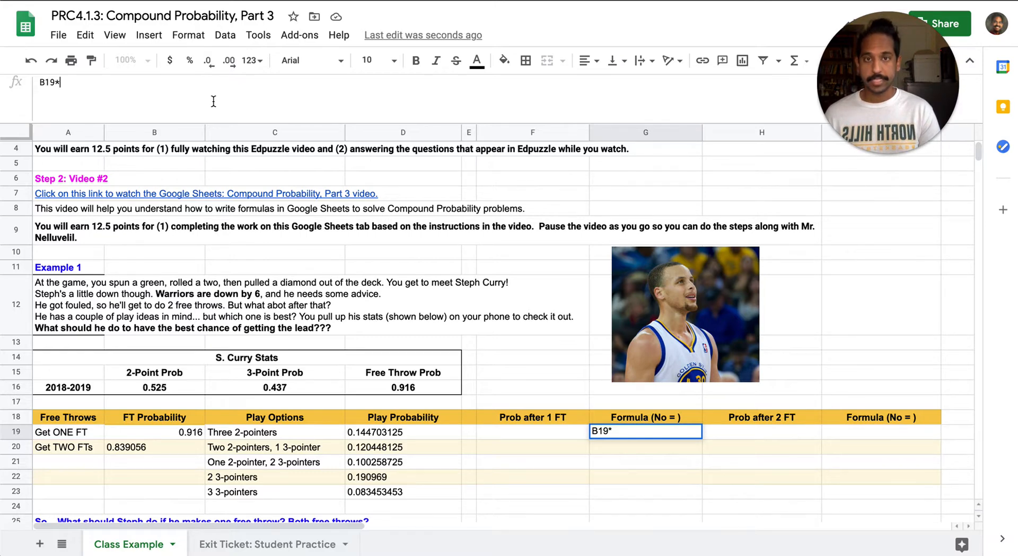
type("D19")
key("Return")
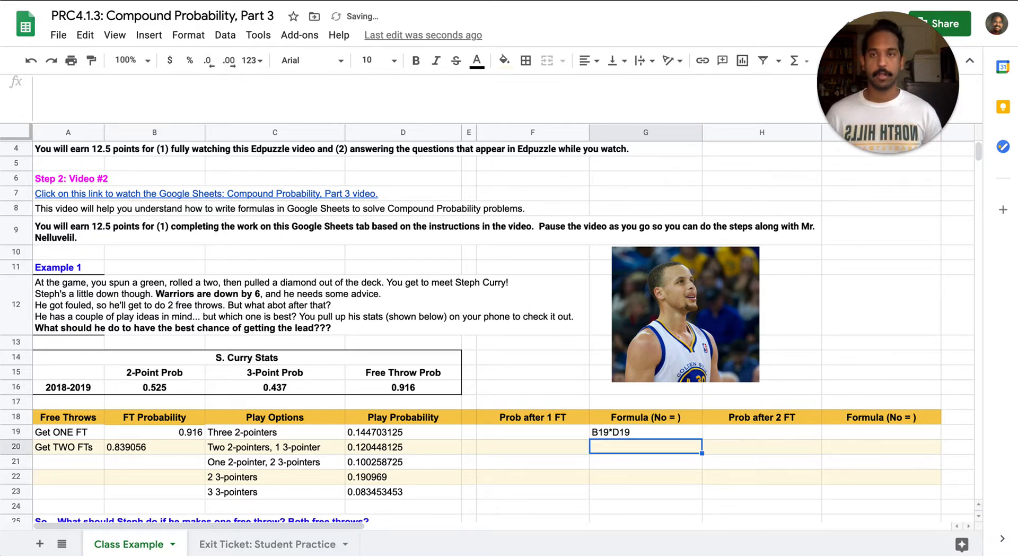
- Try to fill the G19 formula text down into G20, and clear the copy from G20
left_click(659, 436)
left_click_drag(700, 438, 699, 452)
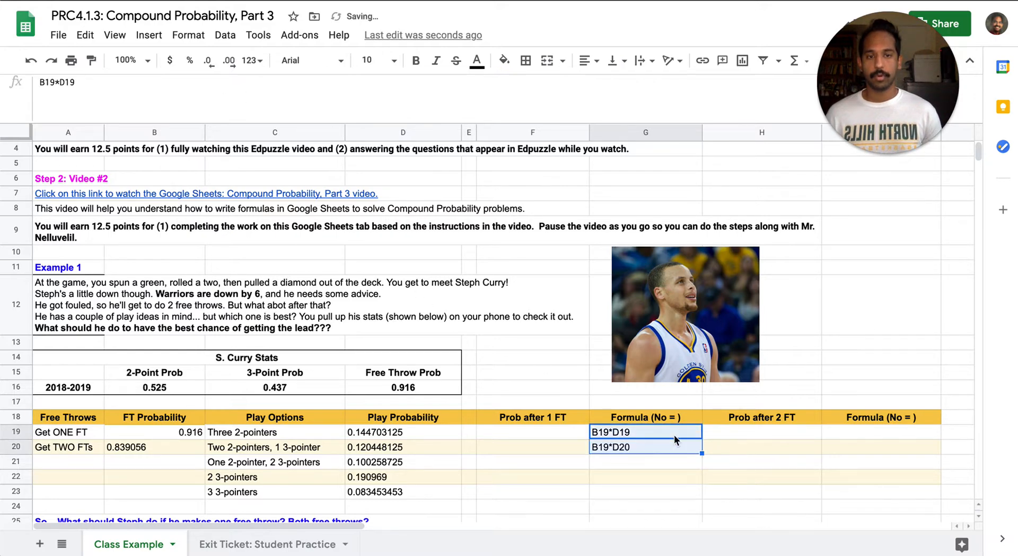
left_click(655, 448)
key("Delete")
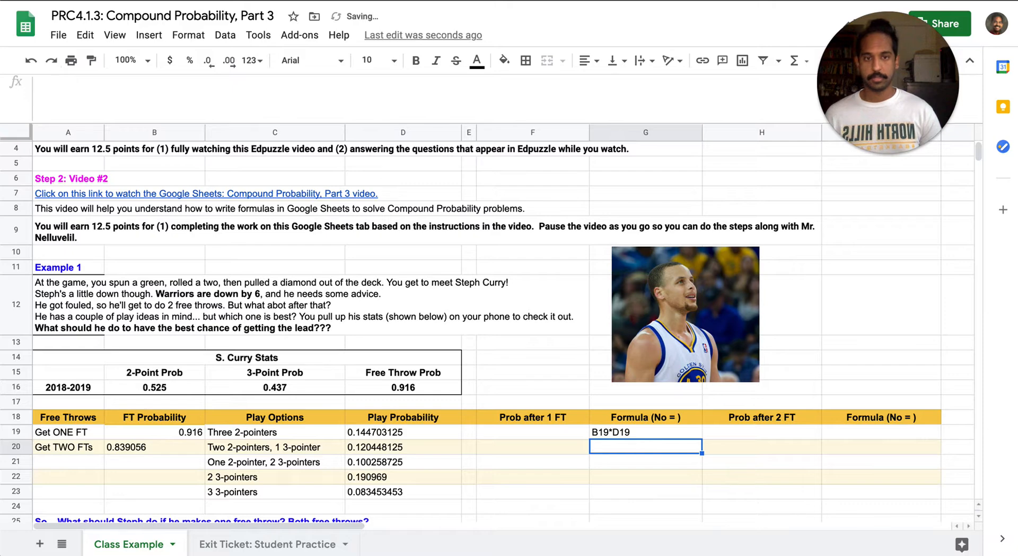
- Enter =B19*D19 in F19 to calculate the Prob after 1 FT for three 2-pointers
key("Up")
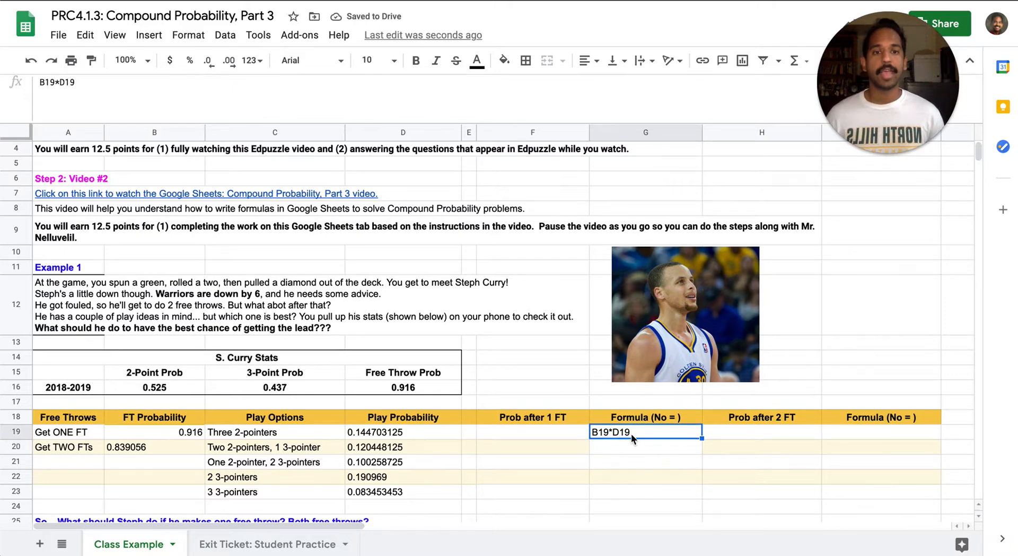
left_click(558, 430)
type("=B19*")
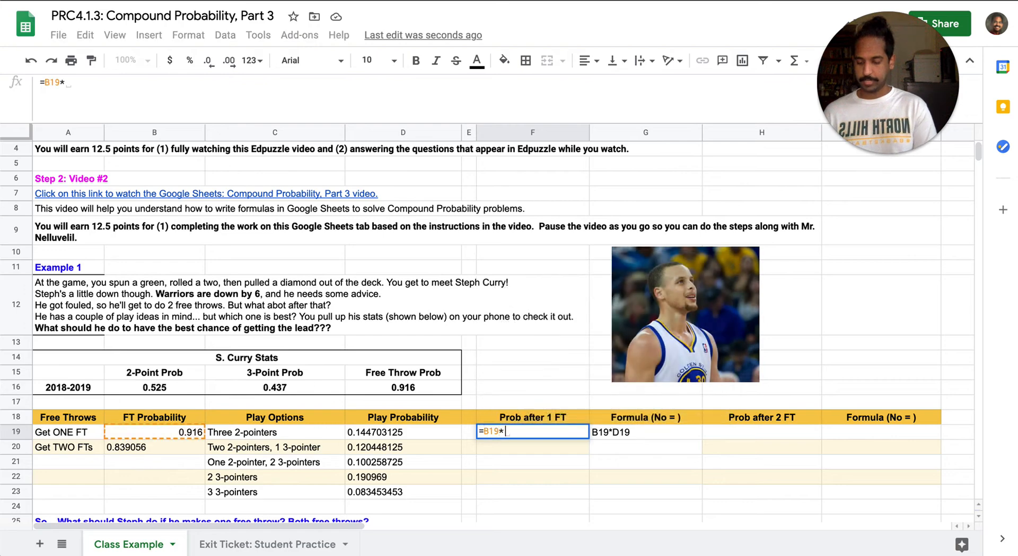
type("D19")
key("Return")
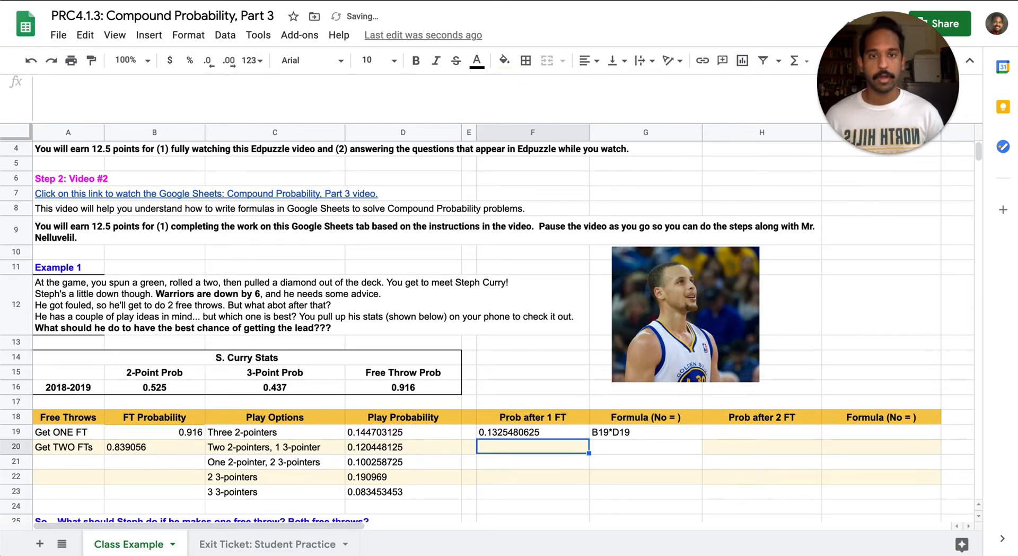
- Try to copy the F19 formula down through F20:F23 and check the copied cell references in F21
left_click(532, 431)
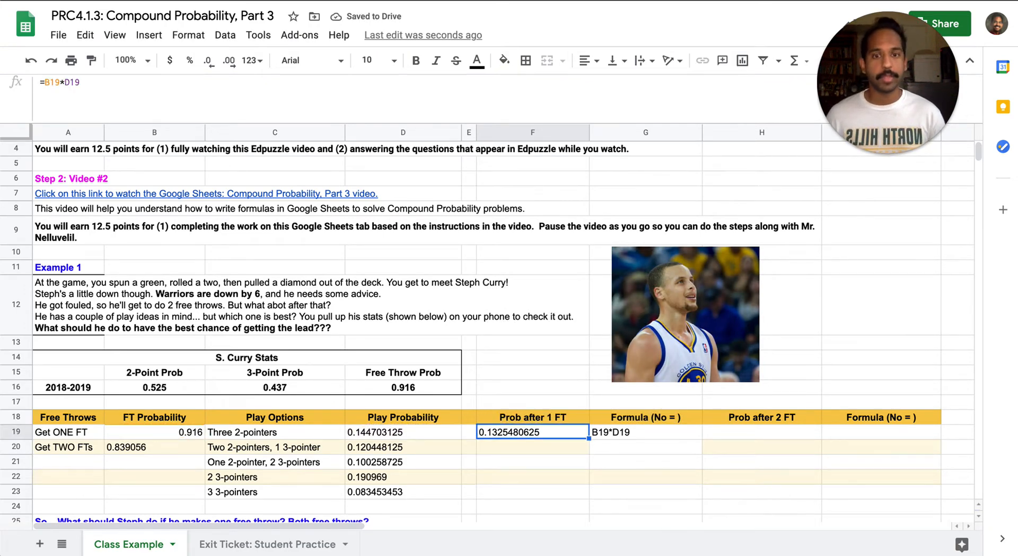
key("ctrl+c")
key("shift+Down")
key("shift+Down")
key("shift+Down")
key("shift+Down")
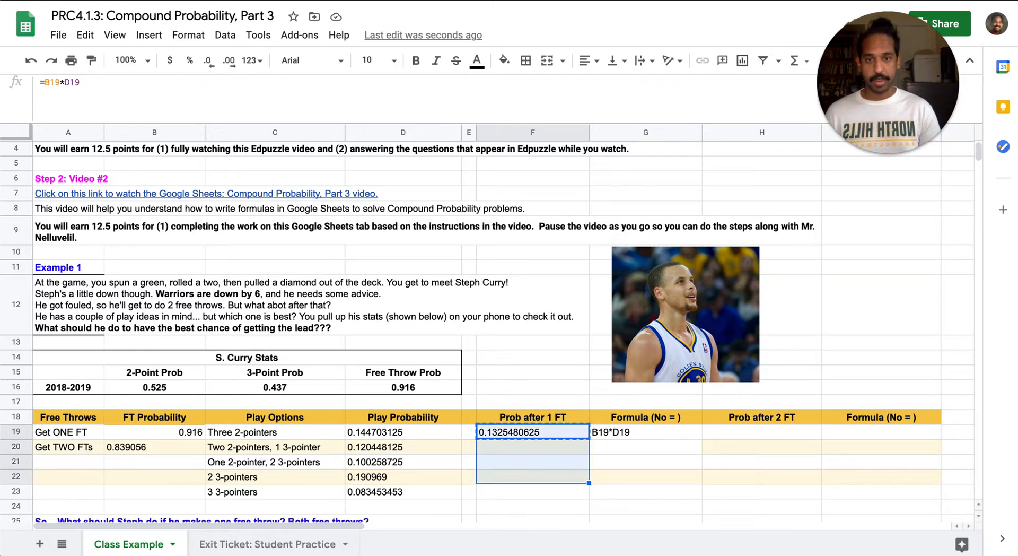
key("ctrl+v")
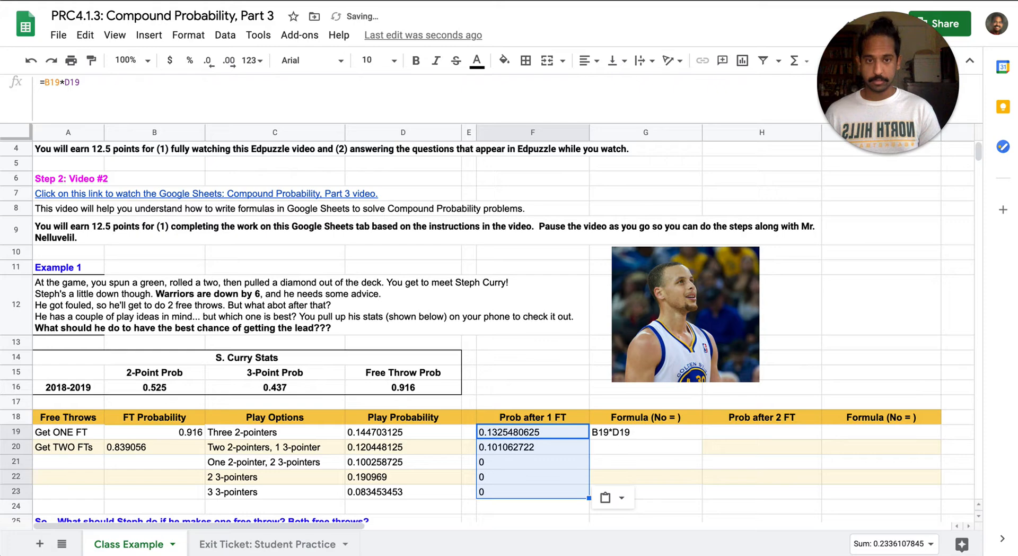
left_click(523, 463)
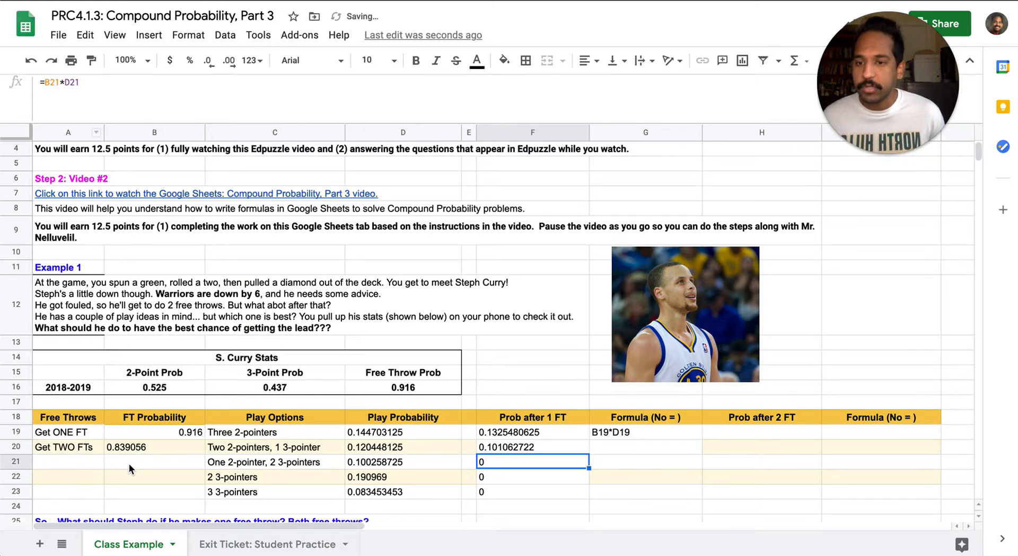
- Make the free throw reference in F19 absolute so the formula reads =$B$19*D19
left_click(507, 432)
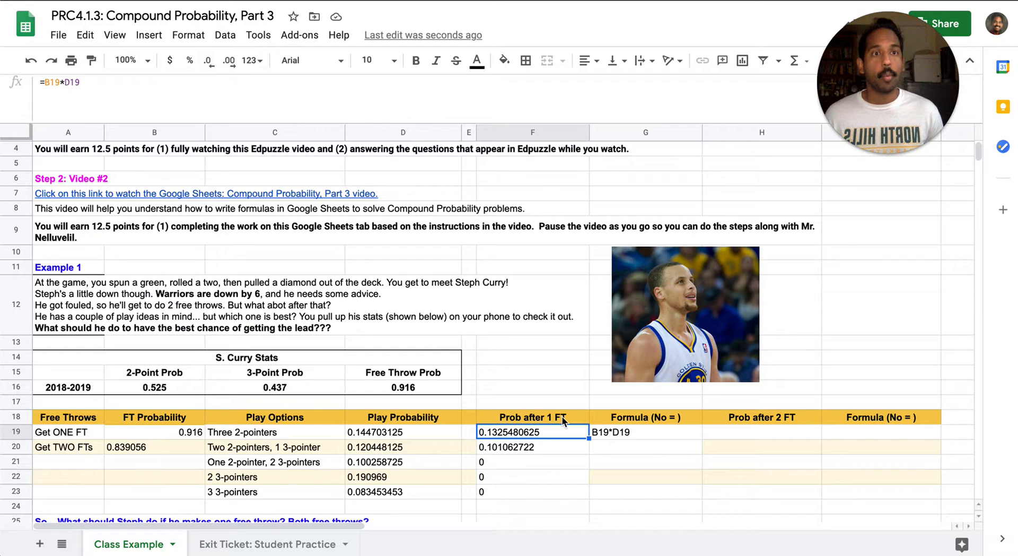
left_click(80, 104)
type("$B")
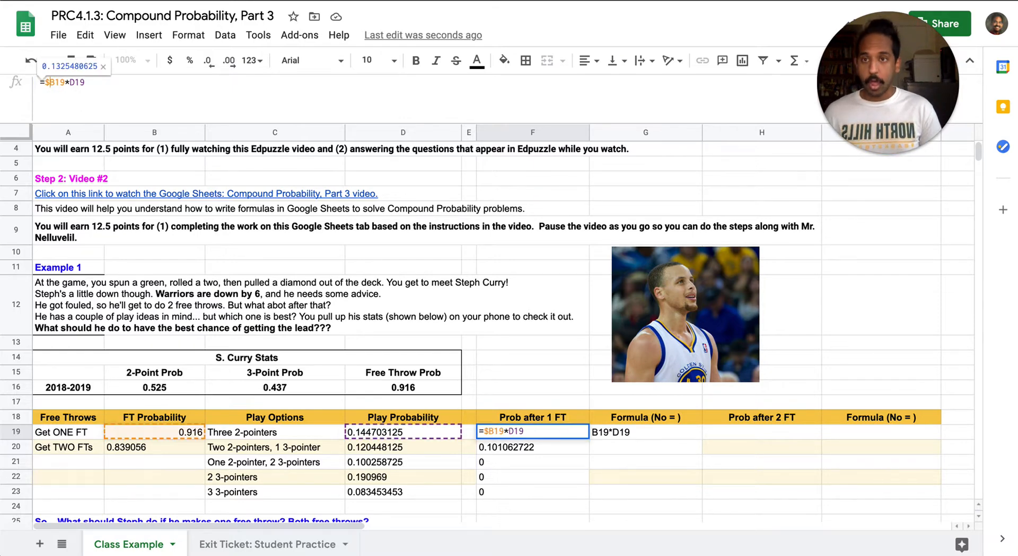
type("$")
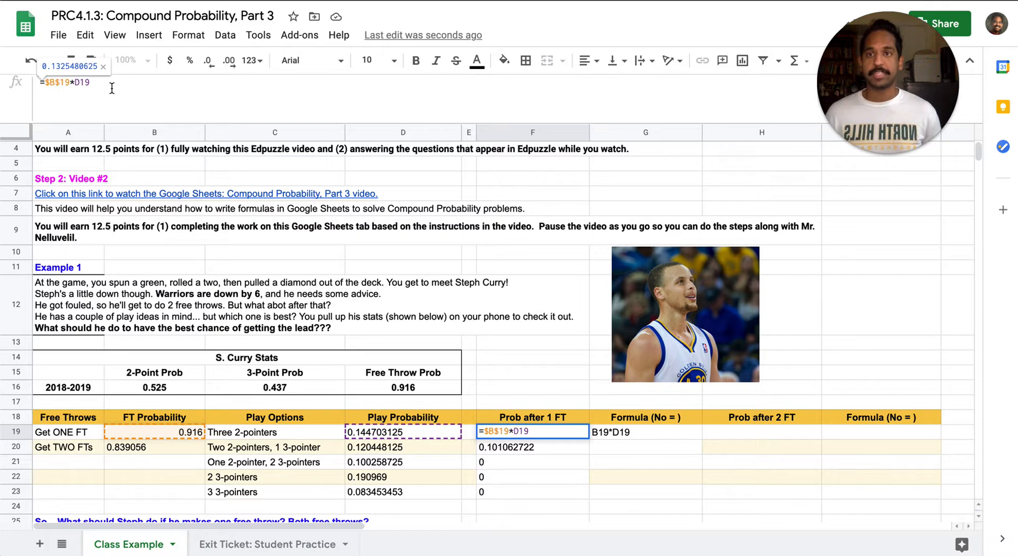
key("Return")
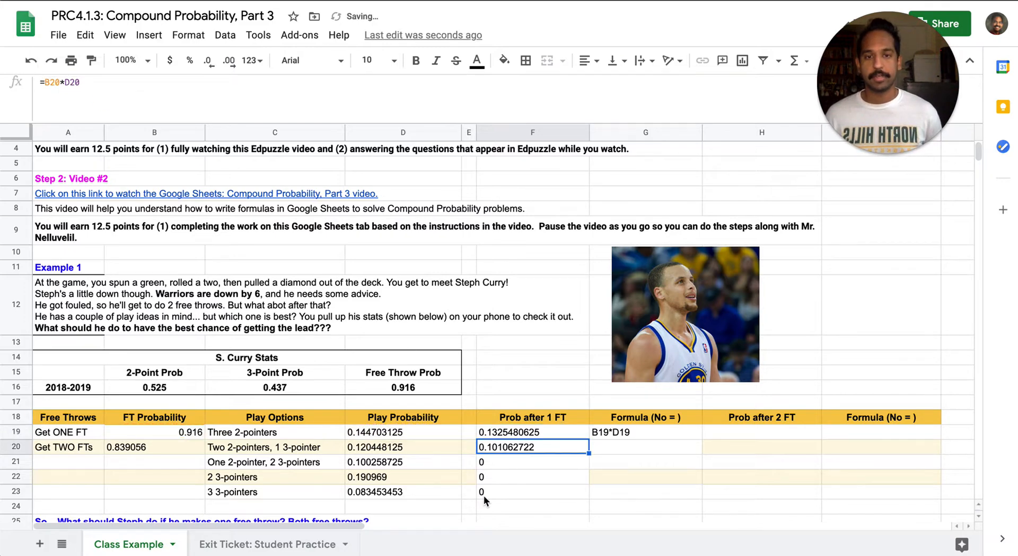
- Copy the absolute-reference formula from F19 into F20, F21, F22 and F23 of the Prob after 1 FT column
left_click(503, 430)
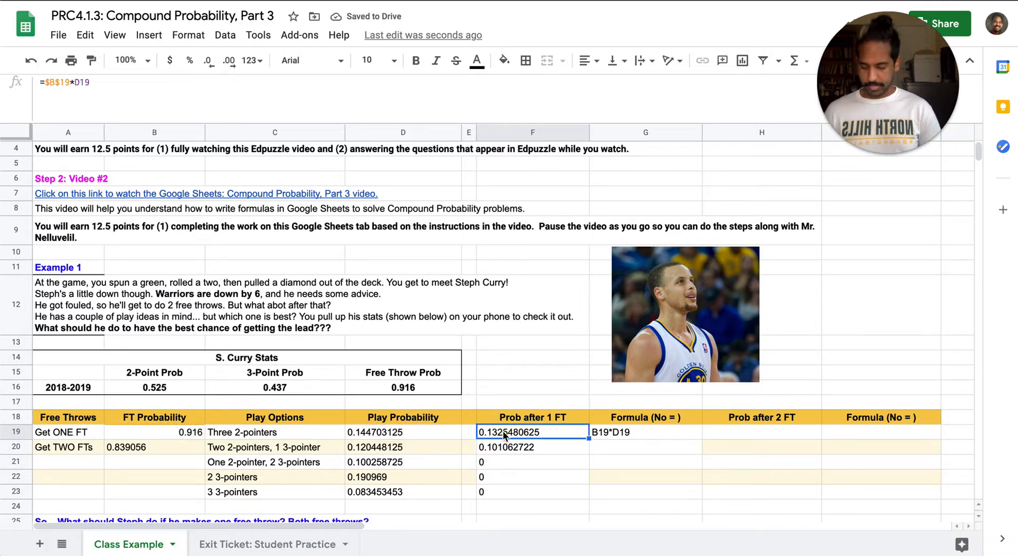
key("ctrl+c")
key("Down")
key("ctrl+v")
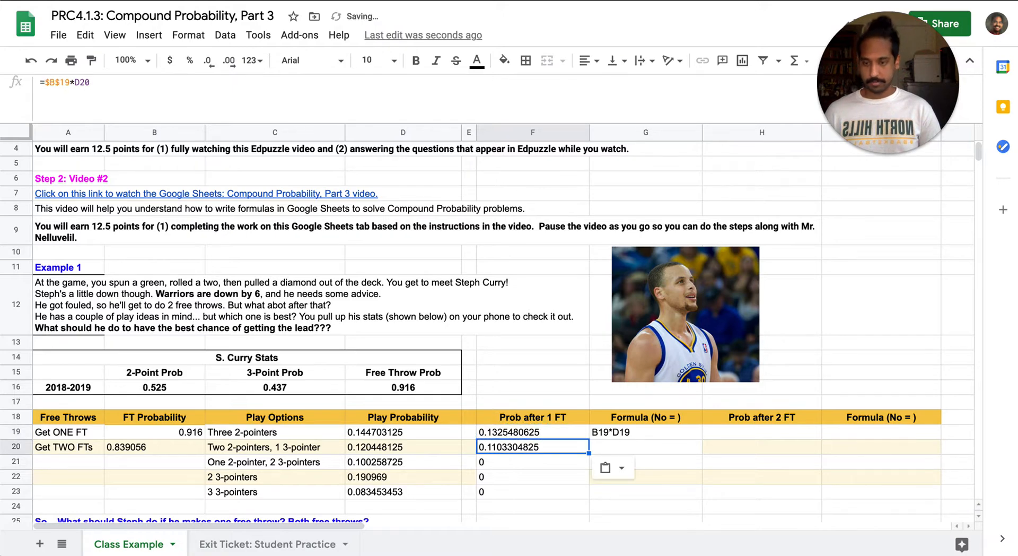
key("Down")
key("ctrl+v")
key("Down")
key("ctrl+v")
key("Down")
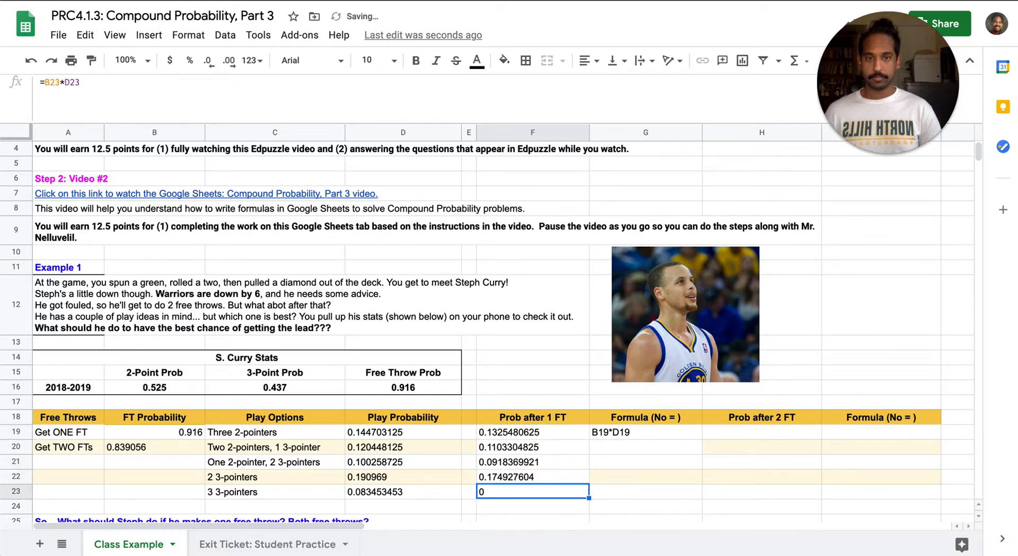
key("ctrl+v")
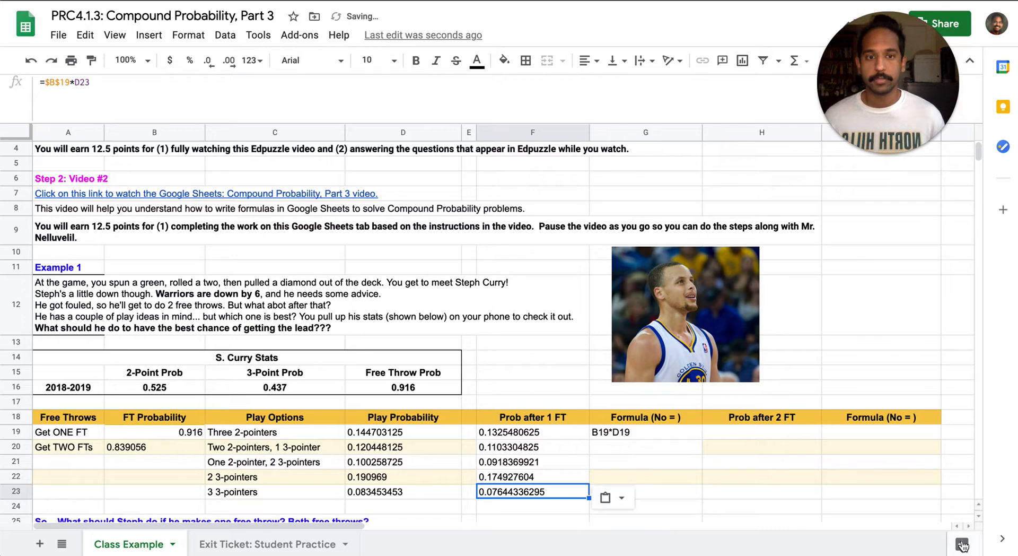
- Change the formula text in G19 to $B$19*D19
left_click(615, 432)
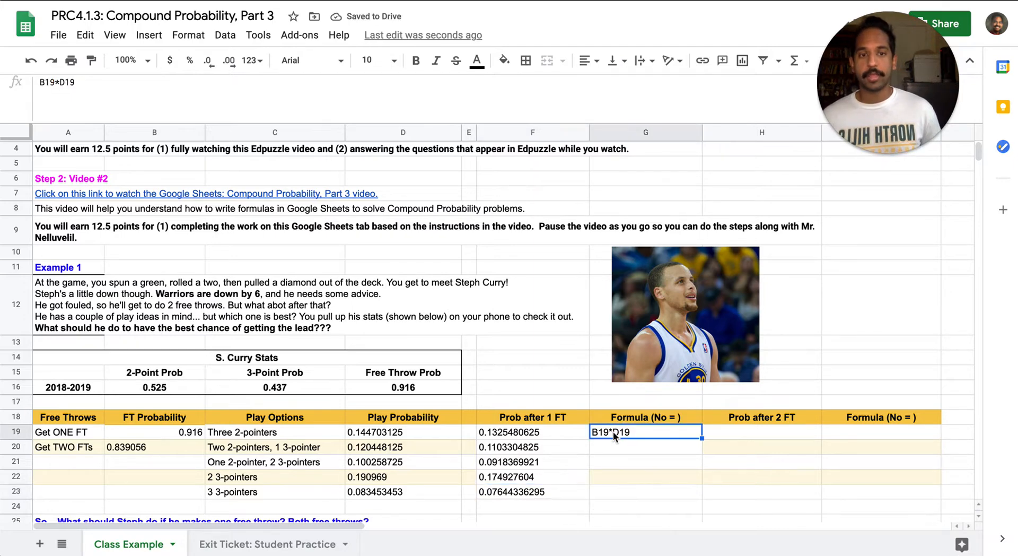
left_click(42, 82)
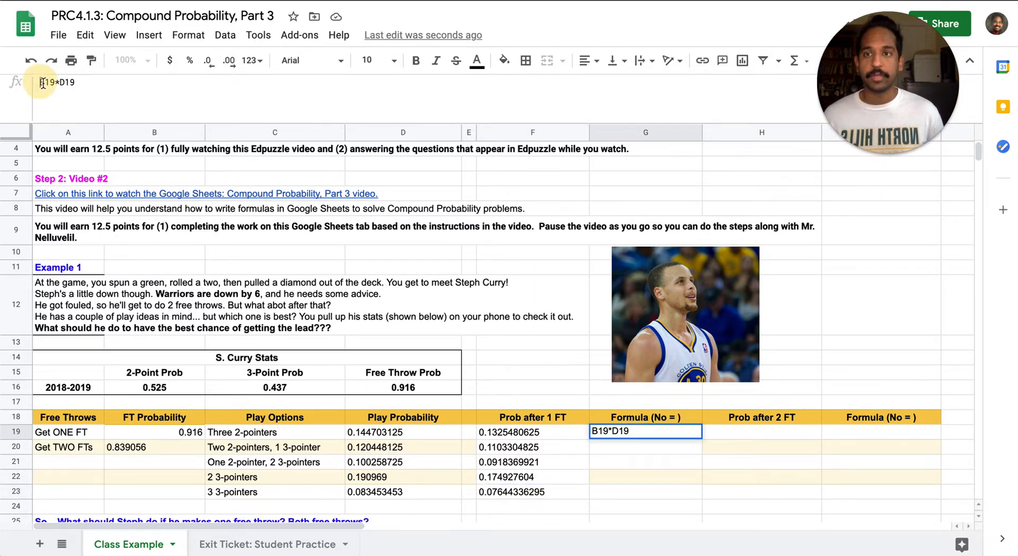
type("$B$")
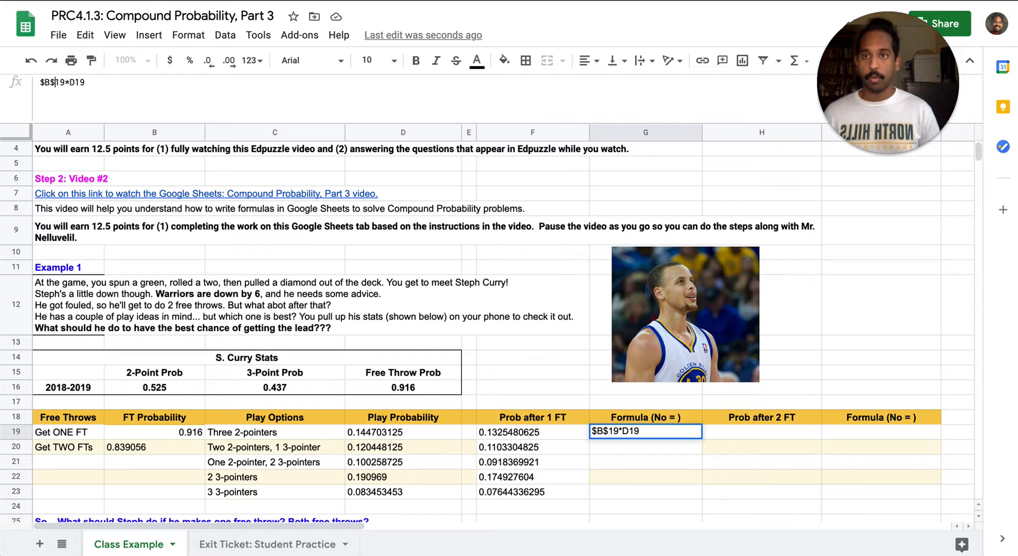
key("Return")
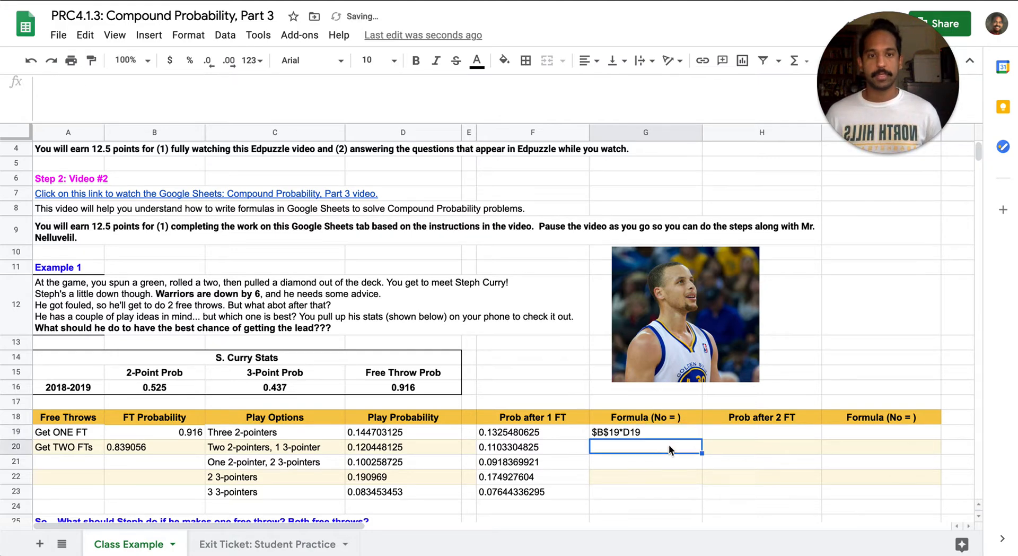
- Copy the formula text from G19 into each of the cells G20 through G23
left_click(628, 431)
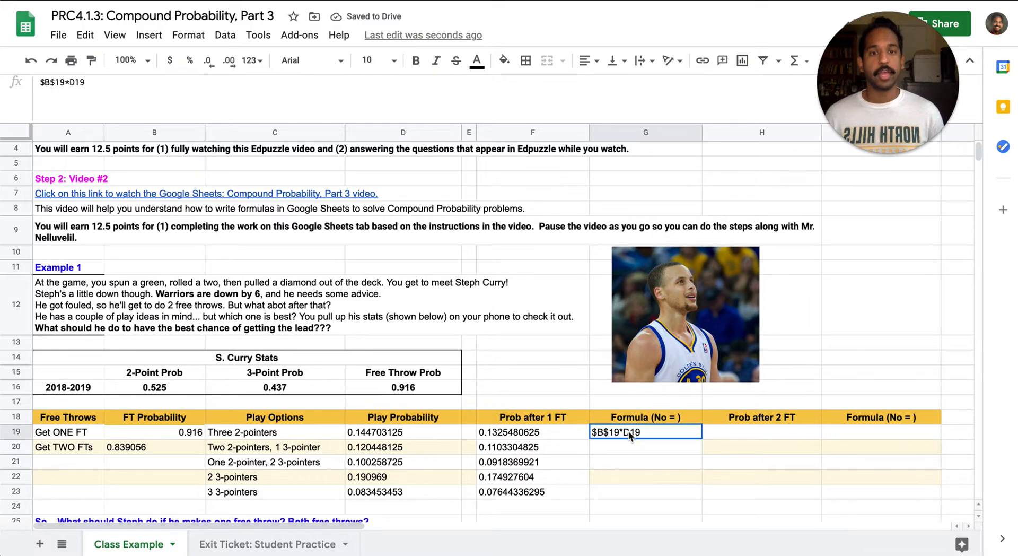
key("ctrl+c")
left_click(612, 444)
key("ctrl+v")
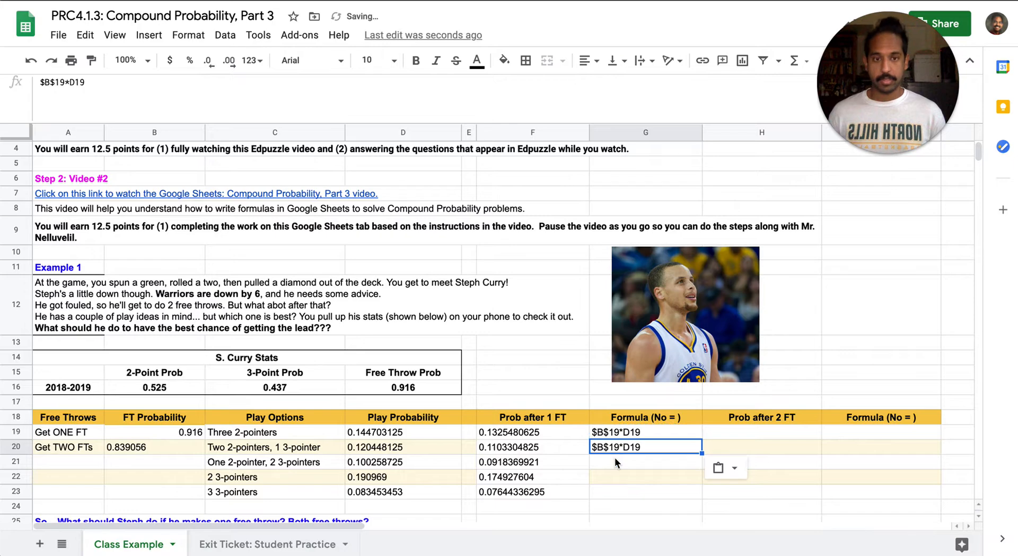
left_click(615, 460)
key("ctrl+v")
left_click(618, 473)
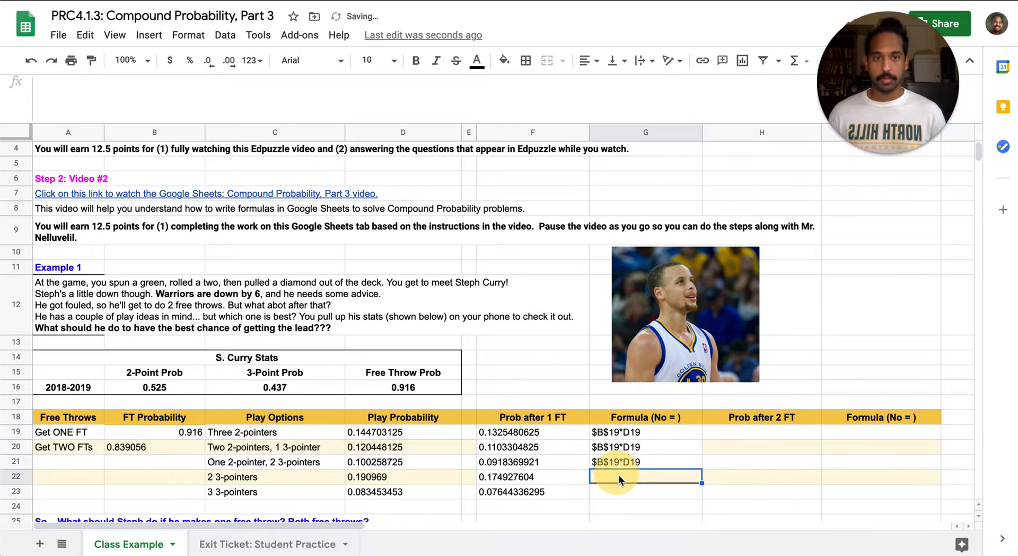
key("ctrl+v")
left_click(624, 493)
key("ctrl+v")
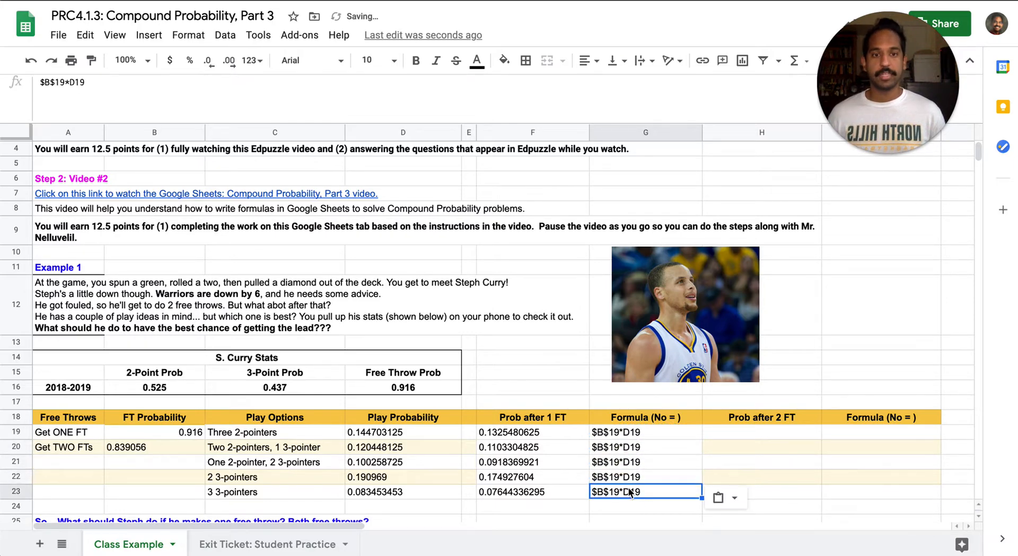
- Change the formula text in G20 to $B$19*D20 and in G21 to $B$19*D21
left_click(632, 445)
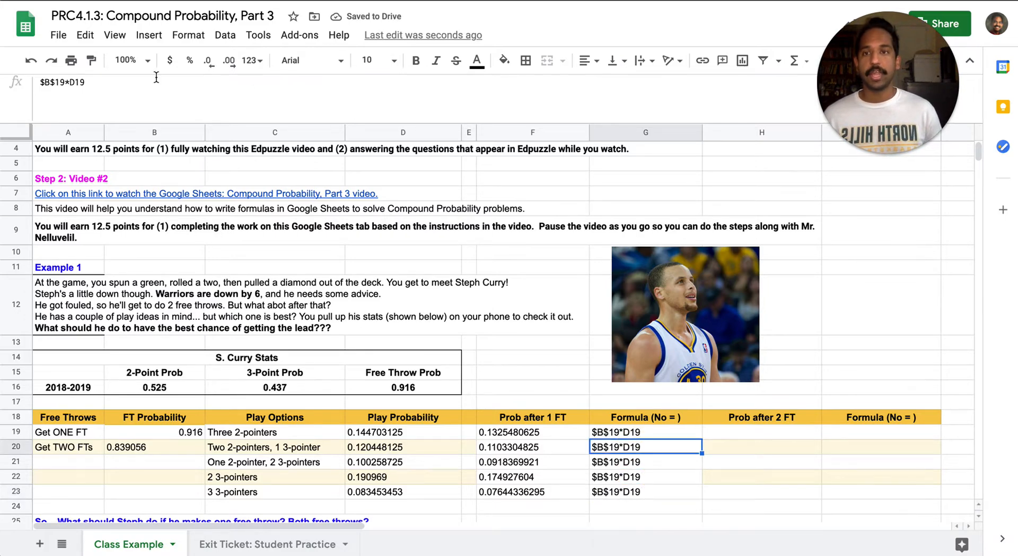
left_click(156, 77)
type("20")
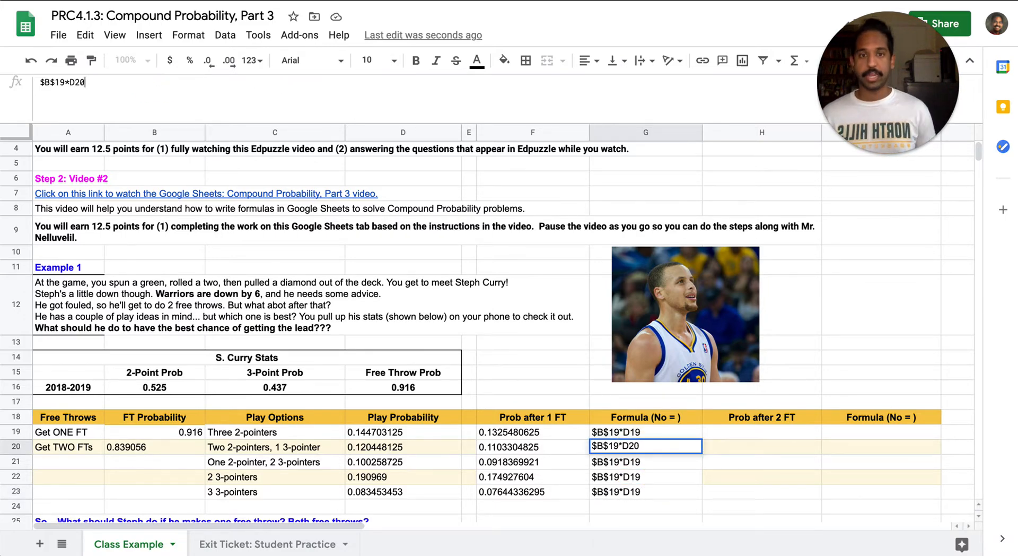
left_click(626, 463)
left_click(120, 86)
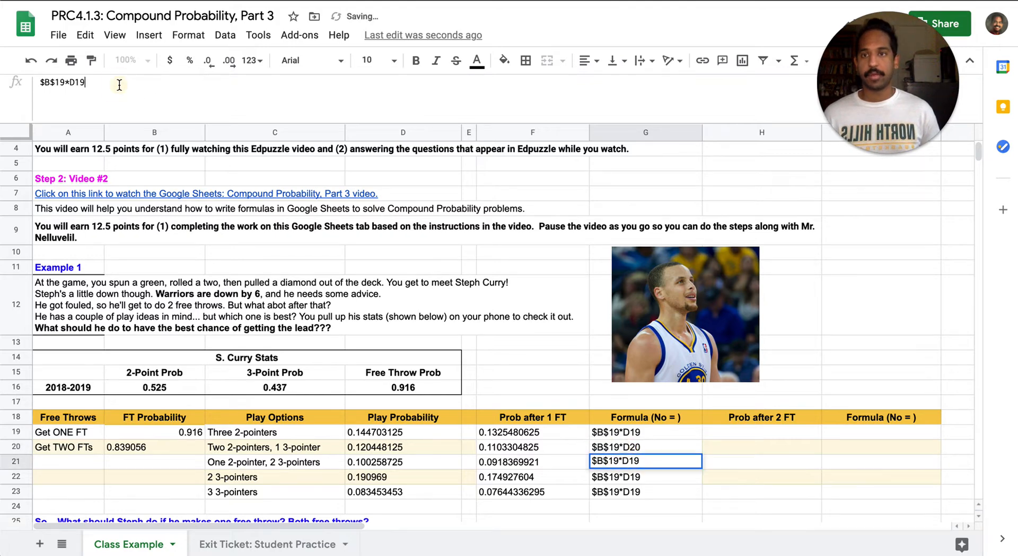
key("BackSpace")
key("BackSpace")
type("21")
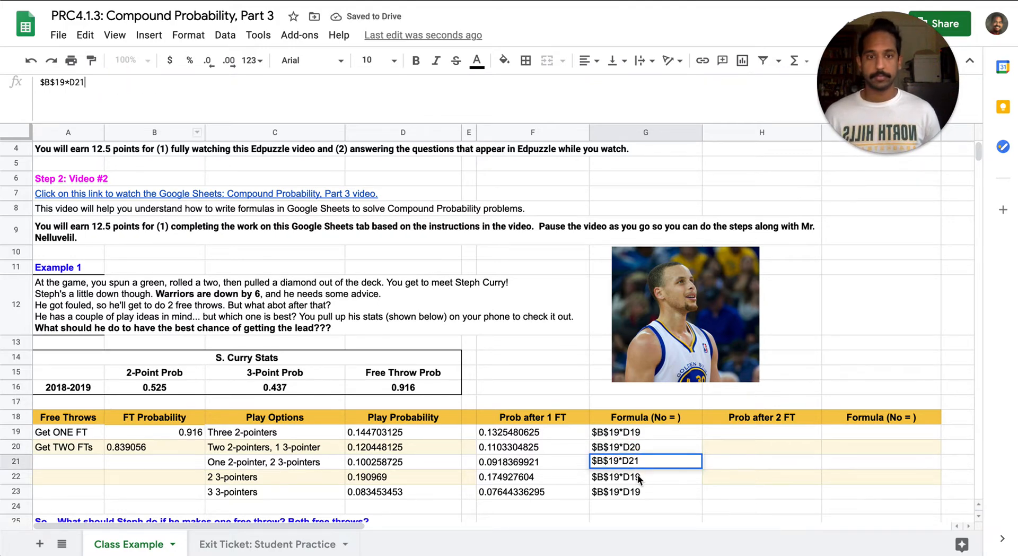
key("Return")
- Change the formula text in G22 to $B$19*D22 and in G23 to $B$19*D23
left_click(131, 84)
key("BackSpace")
key("BackSpace")
type("22")
left_click(659, 493)
left_click(133, 85)
key("BackSpace")
key("BackSpace")
type("23")
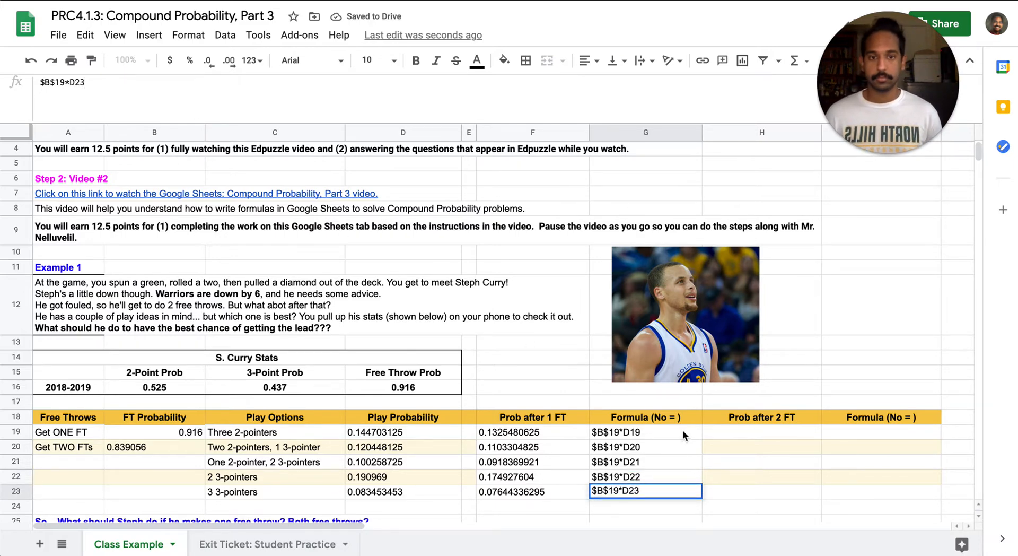
left_click(719, 458)
- Enter =$B$20*D19 in H19 under Prob after 2 FT and dismiss the autofill suggestion
left_click(784, 434)
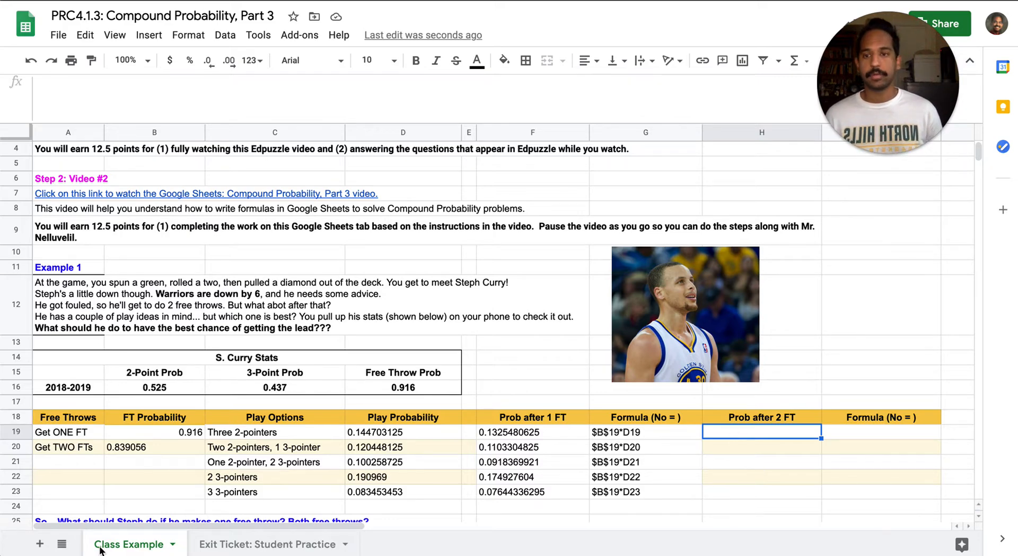
left_click(144, 447)
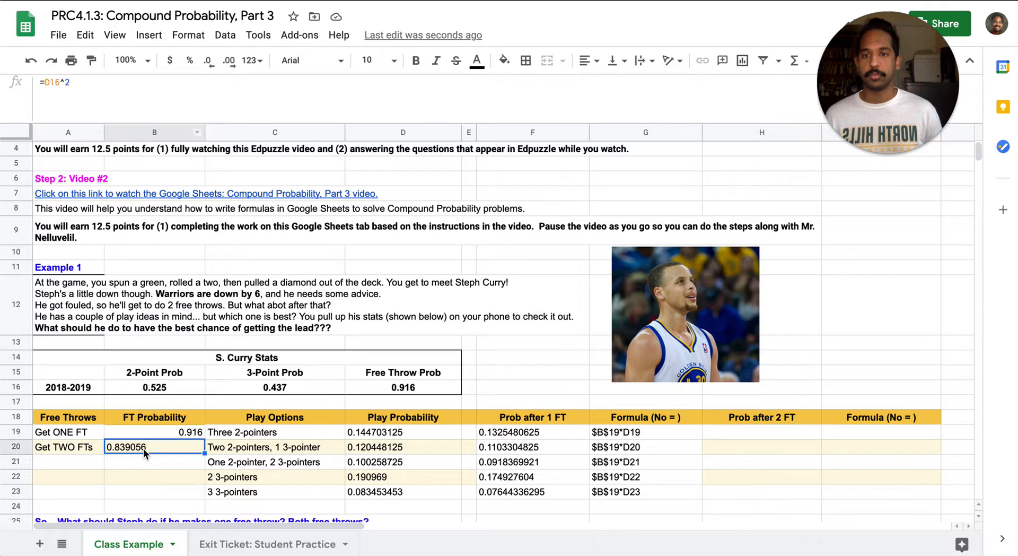
left_click(735, 432)
type("=")
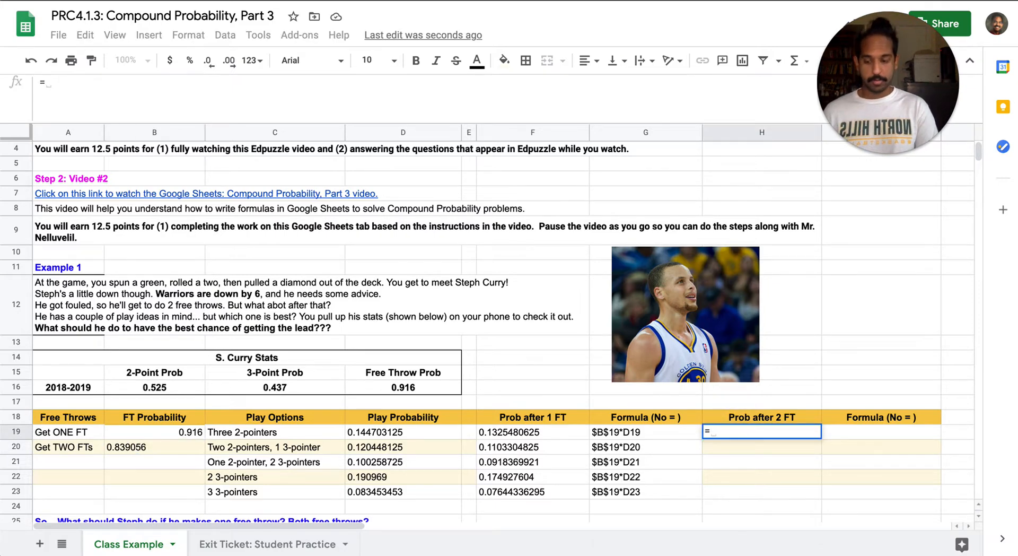
type("$B")
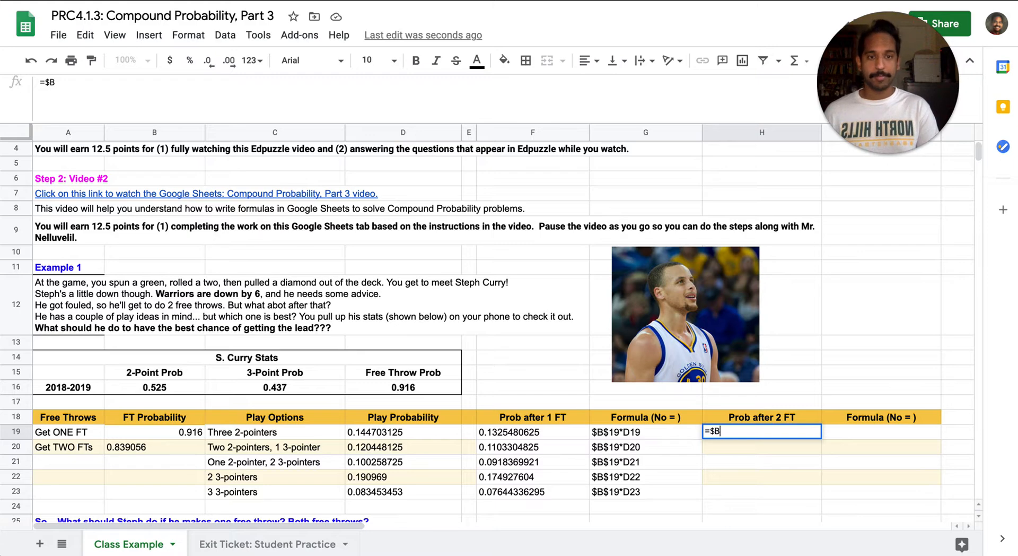
type("$20")
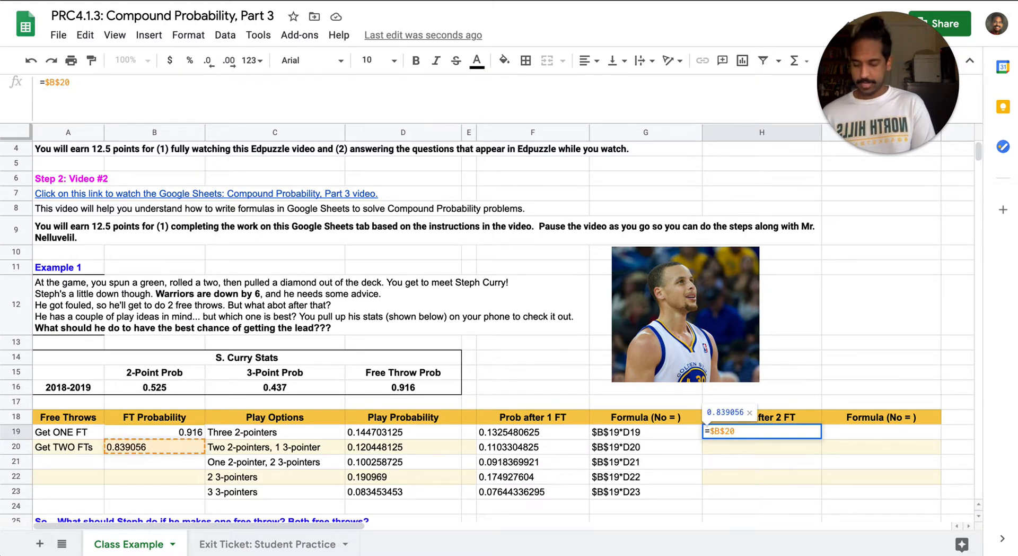
type("*")
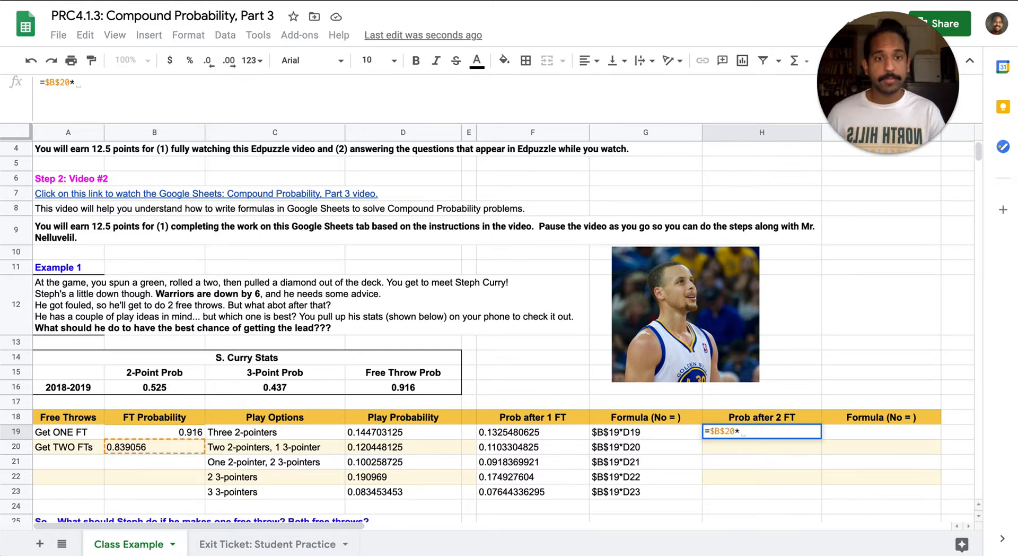
type("D19")
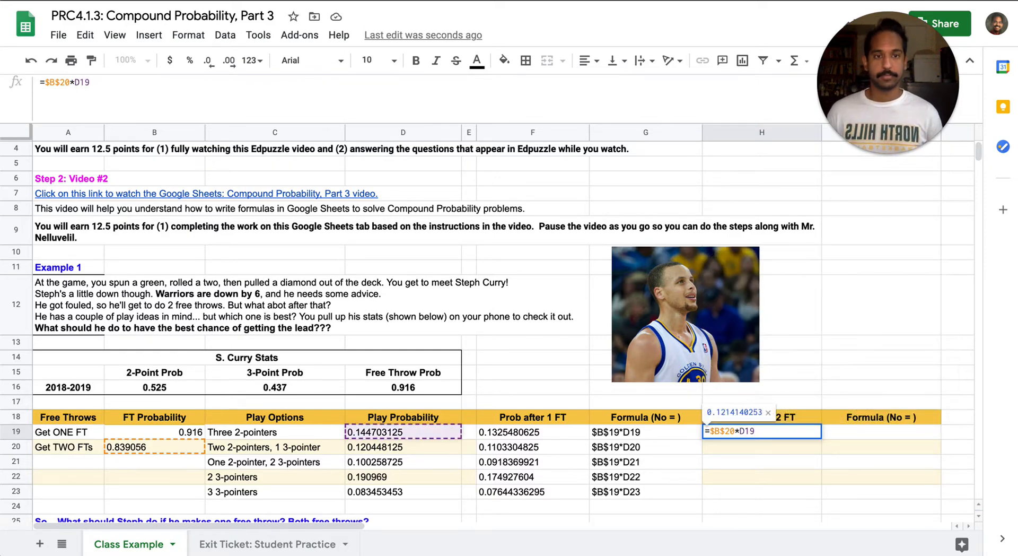
key("Return")
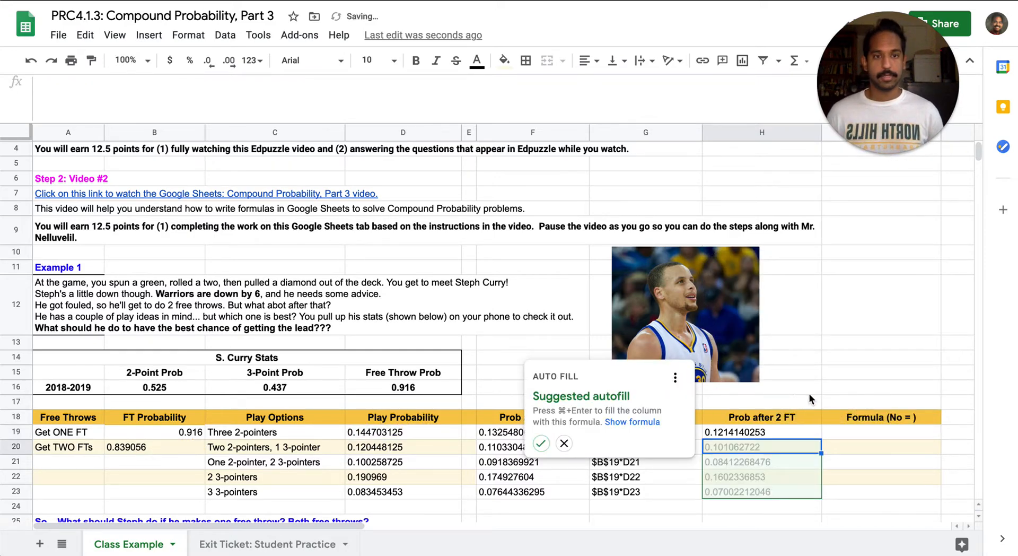
left_click(564, 443)
- Copy the formula in H19 down through H23 of the Prob after 2 FT column
left_click(747, 432)
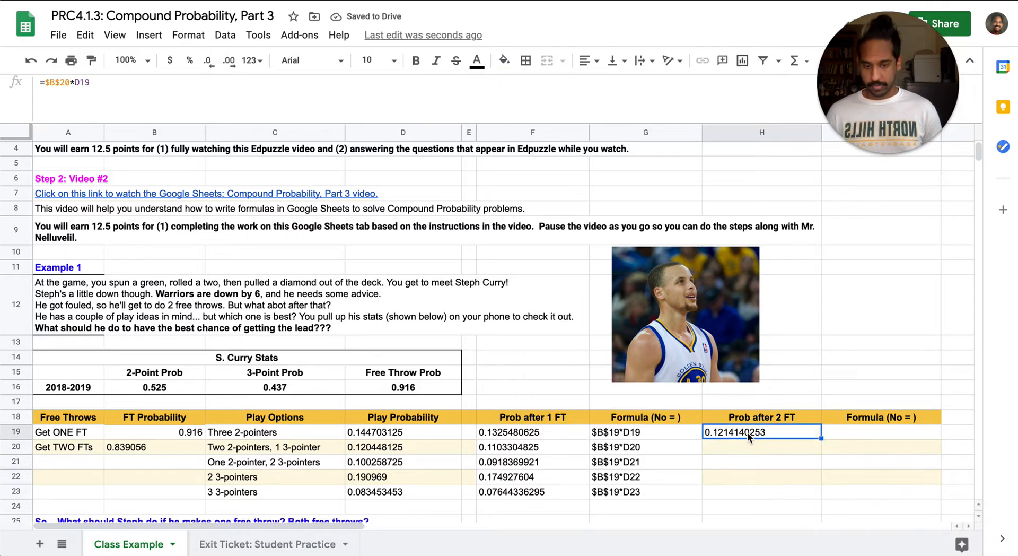
key("ctrl+c")
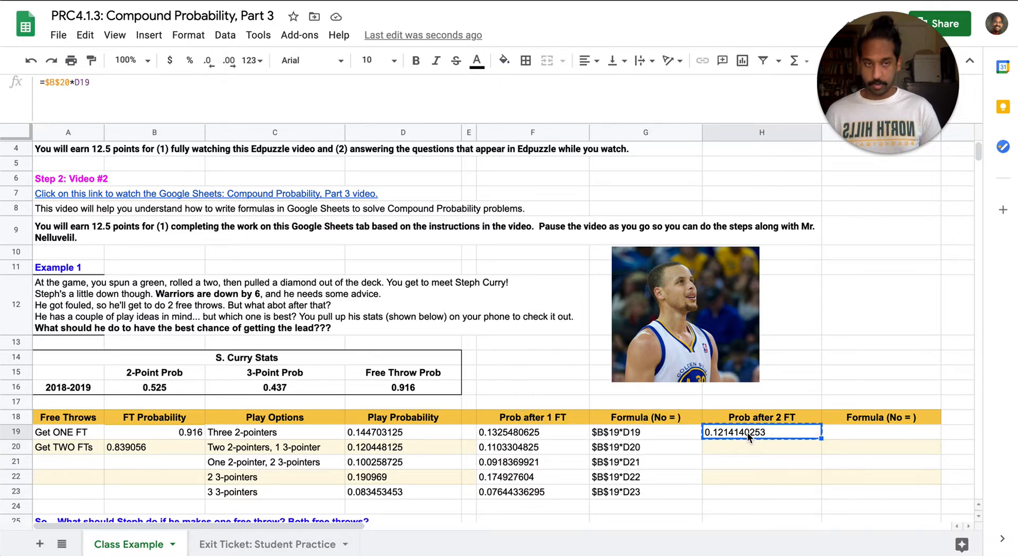
key("shift+Down")
key("shift+Down")
key("shift+Down")
key("shift+Down")
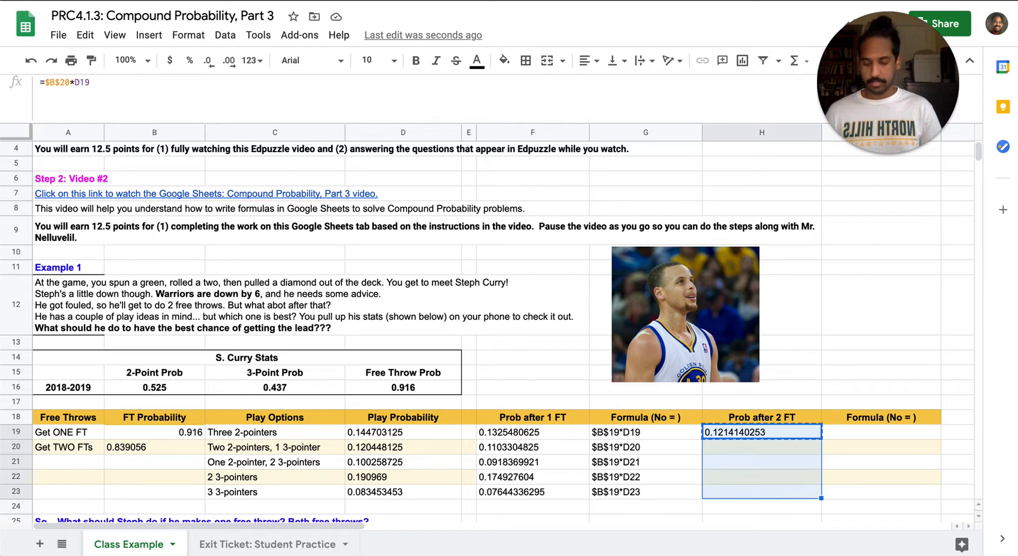
key("ctrl+v")
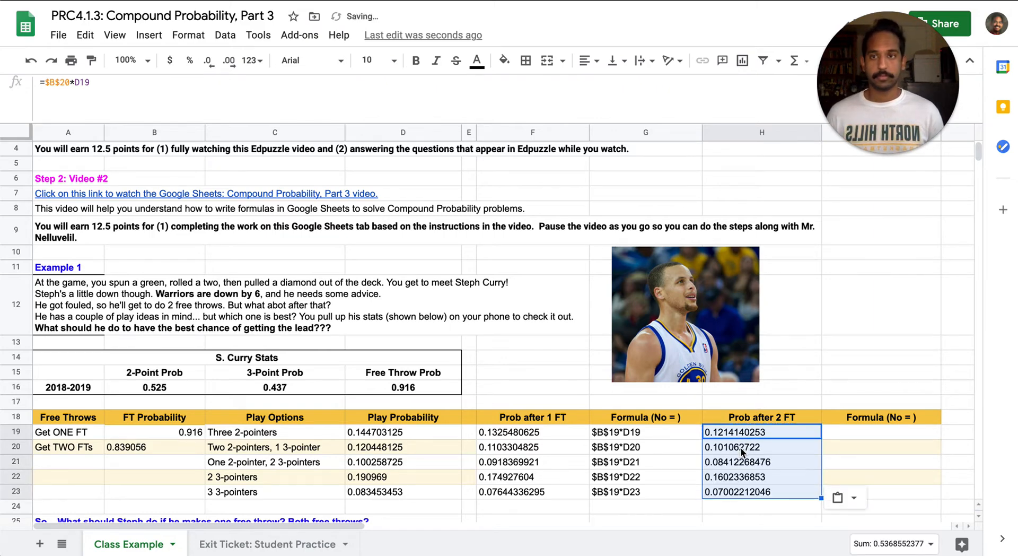
- Check the copied formulas in the Prob after 2 FT column, cell by cell from H20 to H23
left_click(741, 447)
key("Down")
key("Down")
key("Down")
key("Up")
key("Up")
key("Up")
key("Up")
- Enter $B$20*D19 as formula text without the equals sign in I19
key("Right")
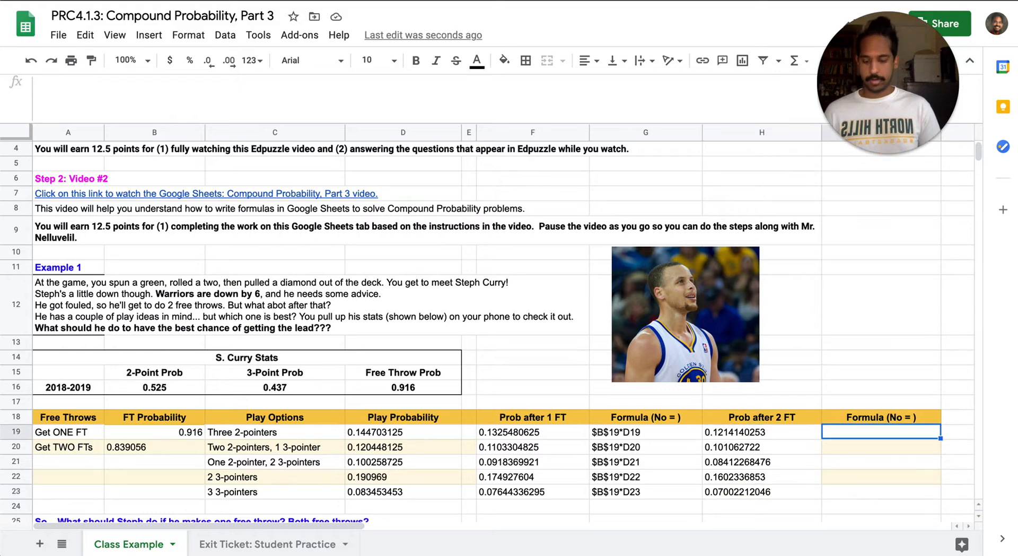
type("=$")
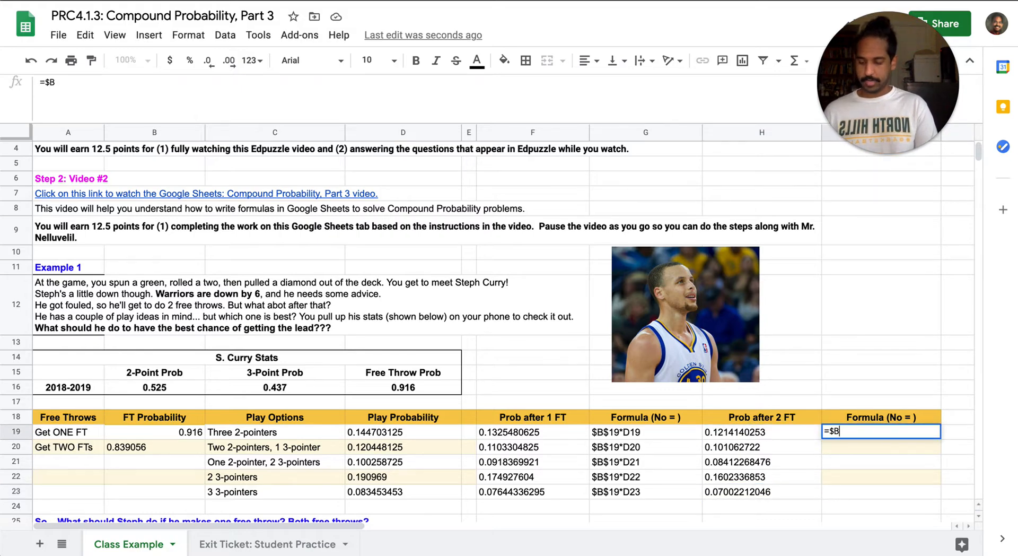
type("B$20*D19")
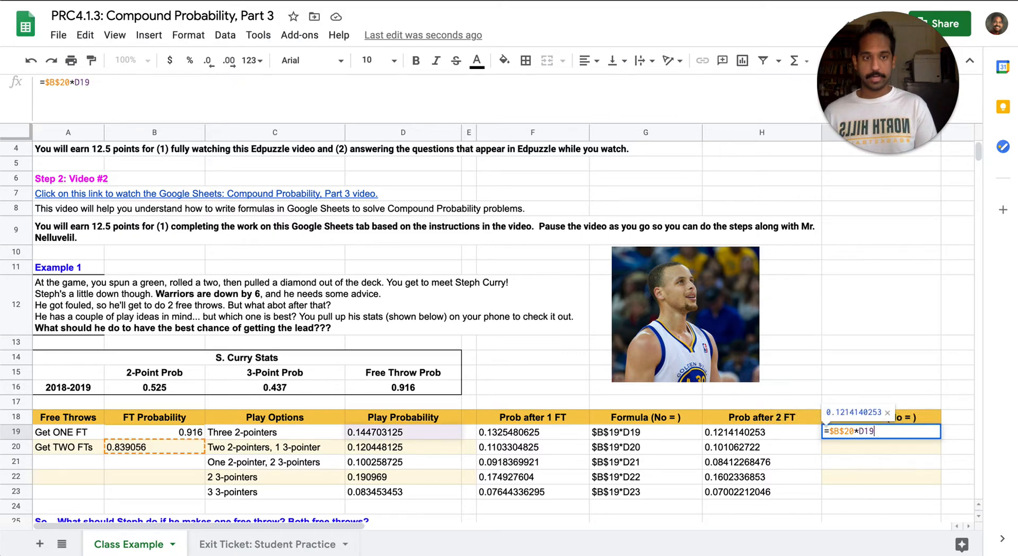
key("Return")
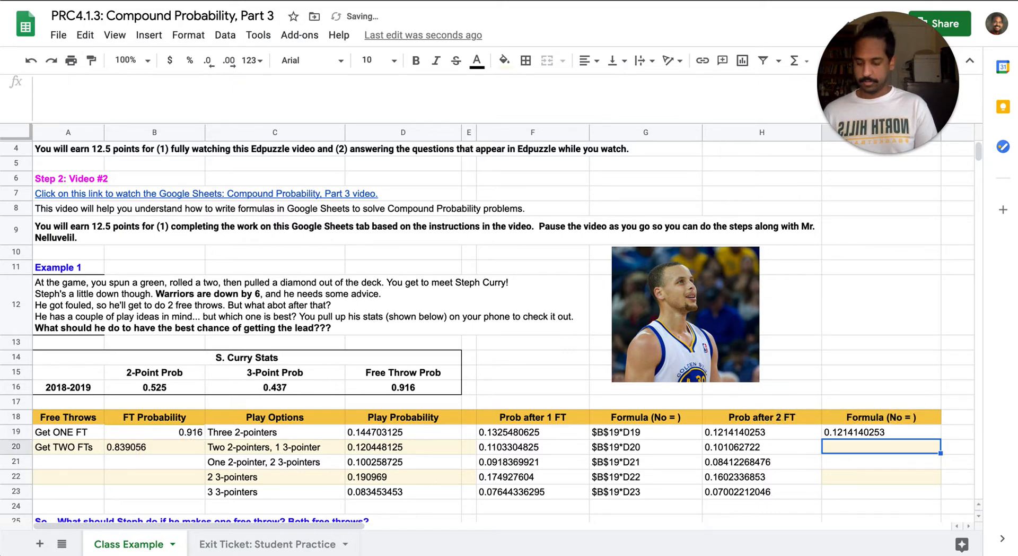
key("Up")
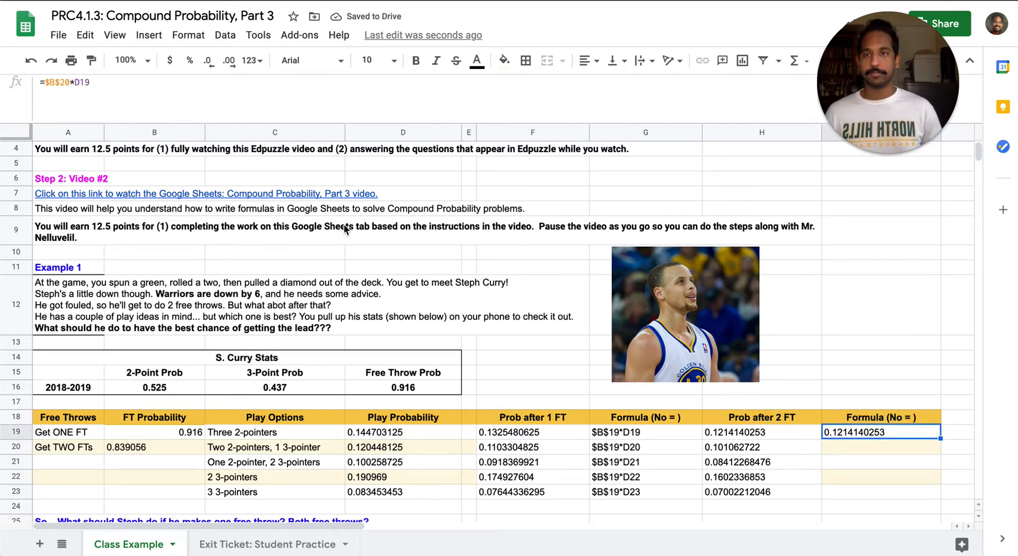
left_click(44, 82)
key("BackSpace")
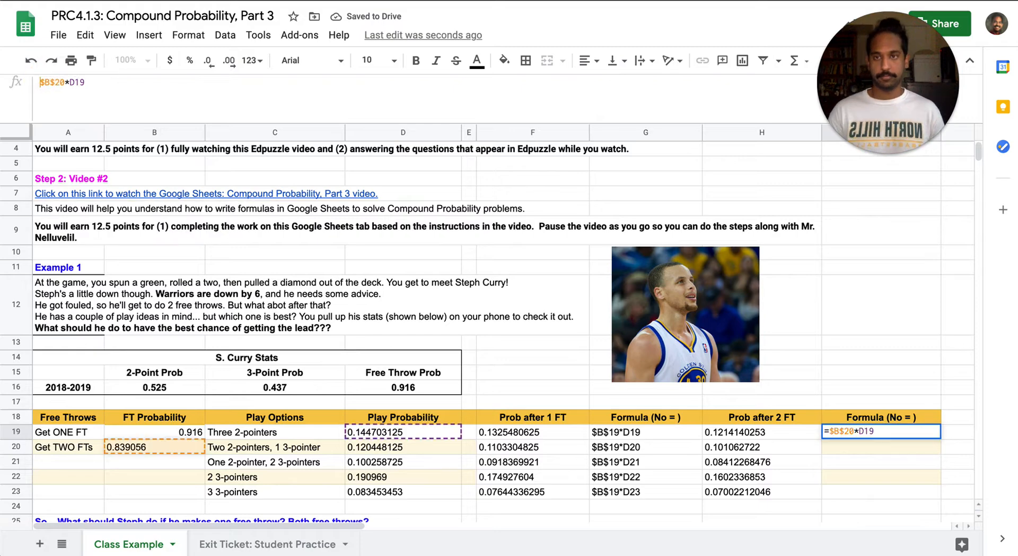
key("Return")
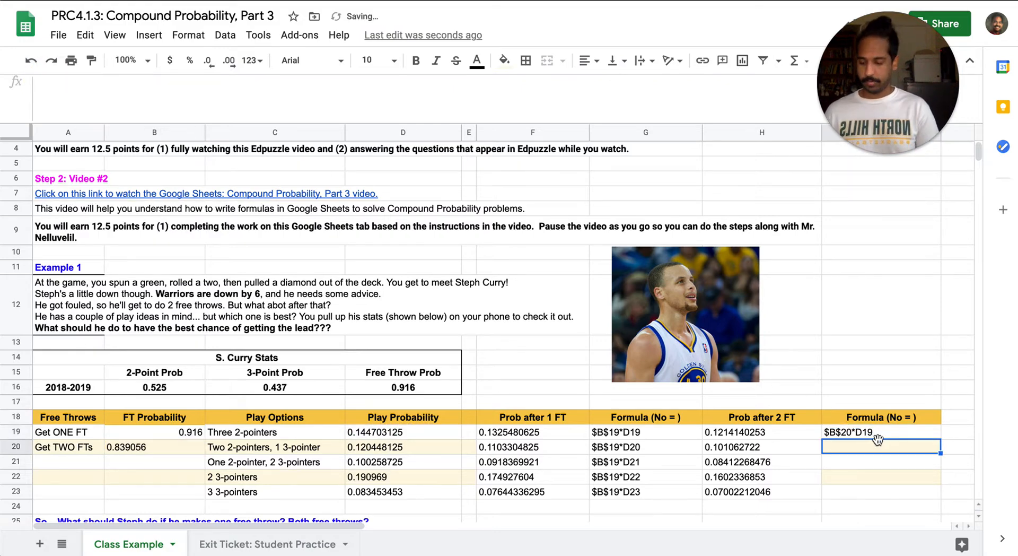
- Enter the formula text $B$20*D20 in I20 and copy that cell
type("$")
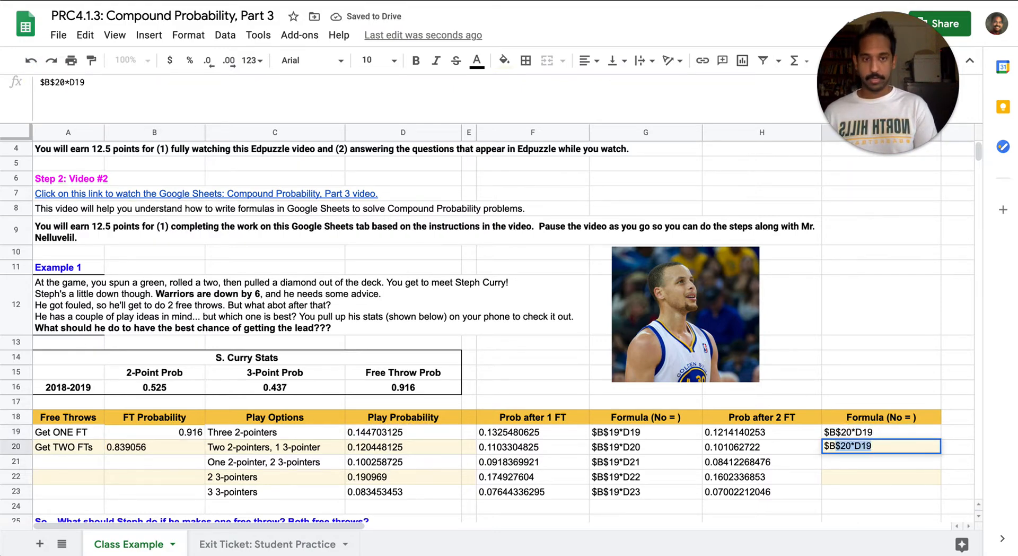
type("B$20")
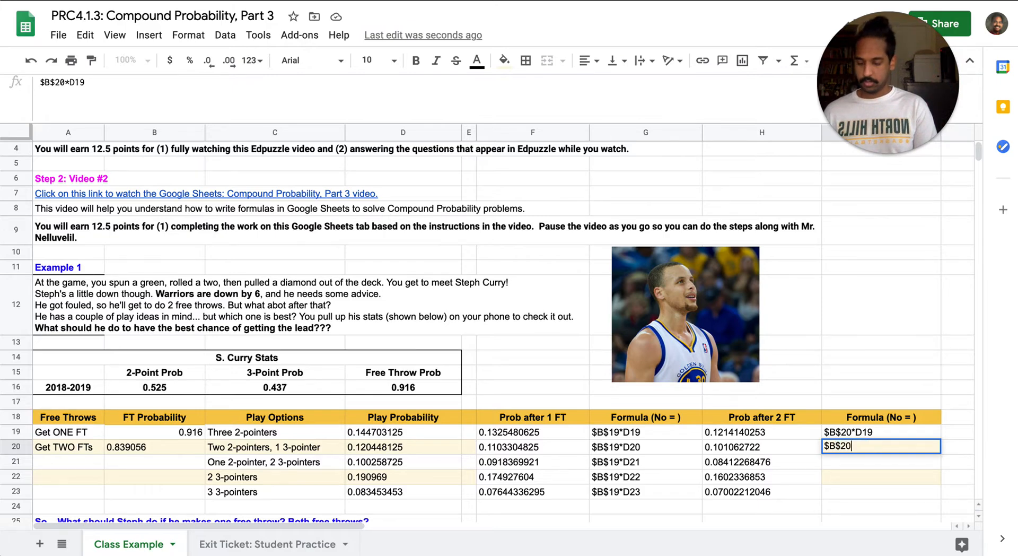
type("*D20")
key("Return")
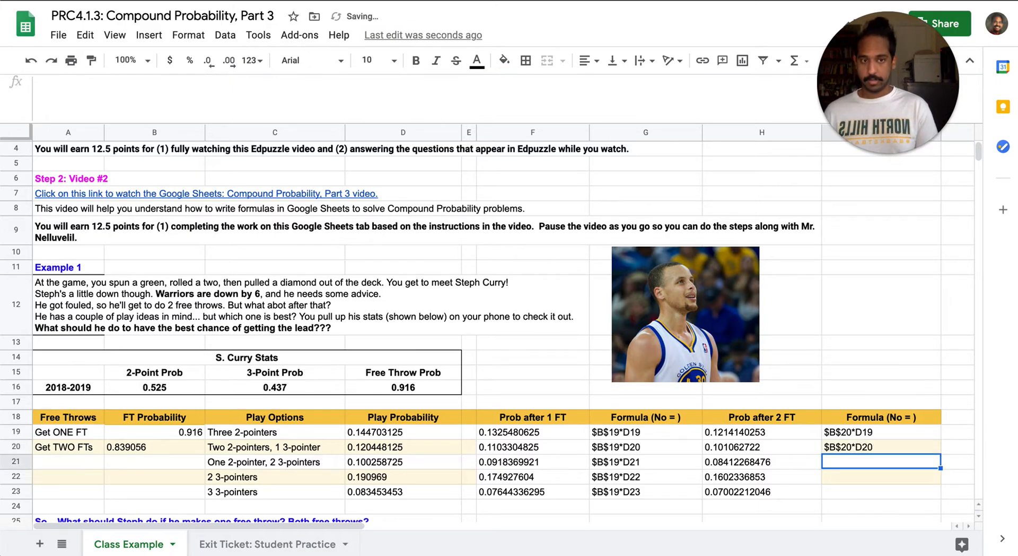
left_click(881, 447)
left_click(761, 445)
type("$B$20*D20")
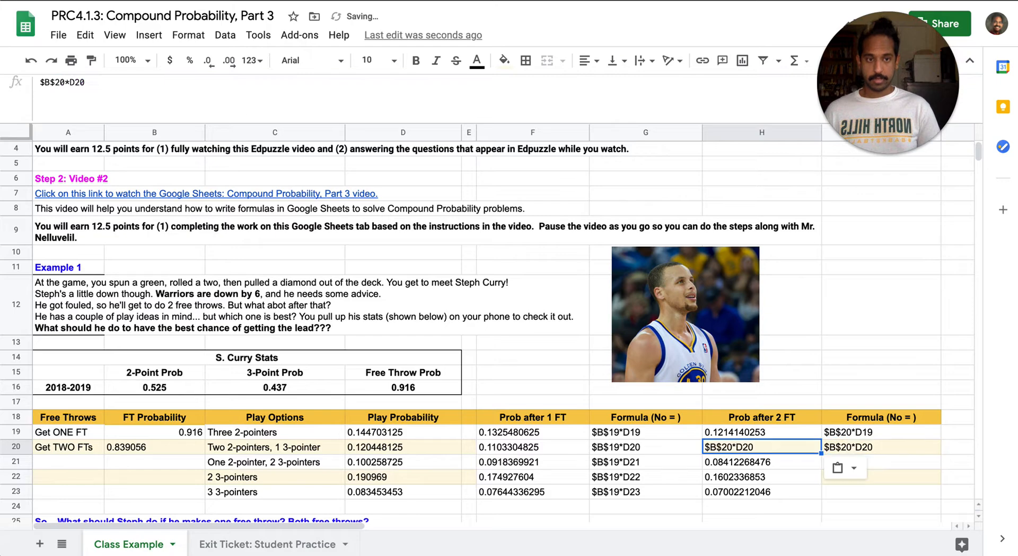
key("ctrl+z")
- Paste the formula text $B$20*D20 into each of the cells I21, I22 and I23
key("Right")
key("Down")
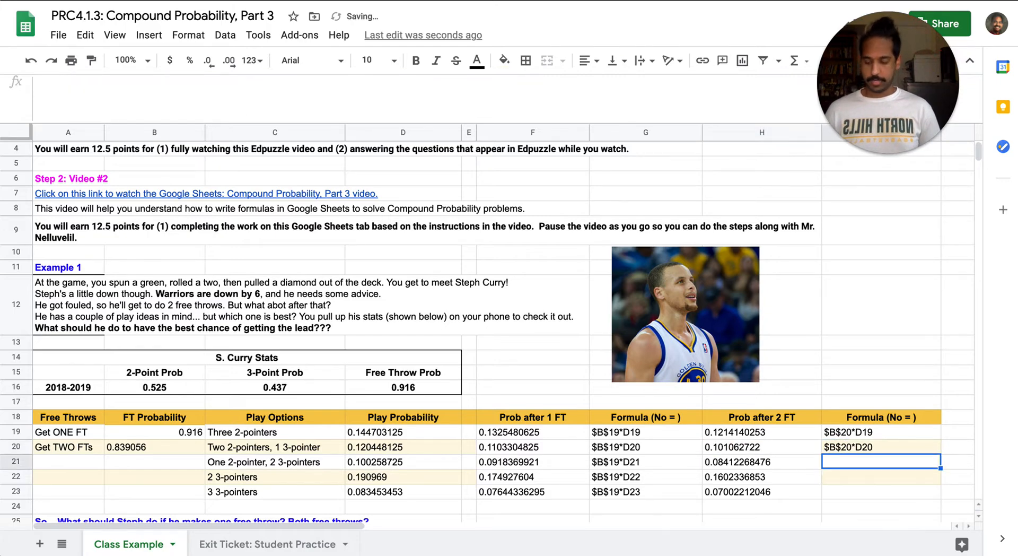
type("$B$20*D20")
key("Down")
type("$B$20*D20")
key("Down")
type("$B$20*D20")
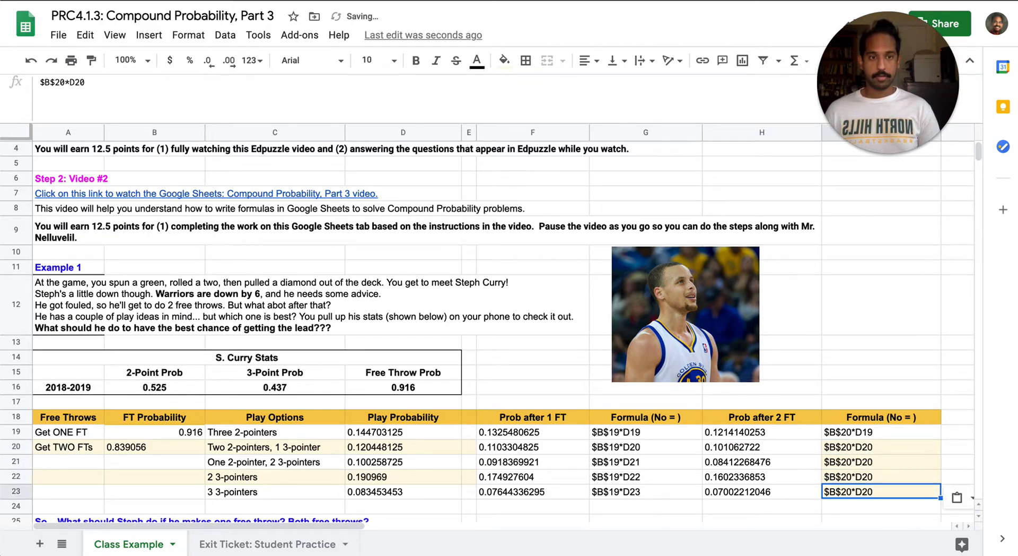
- Change the formula text in I21 to $B$20*D21
left_click(906, 447)
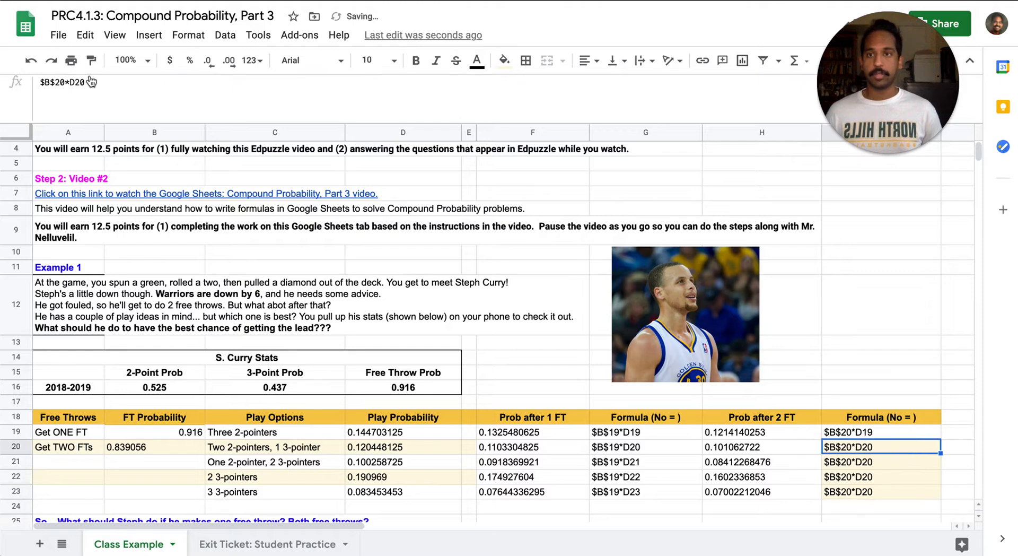
left_click(827, 460)
left_click(168, 80)
key("BackSpace")
type("1")
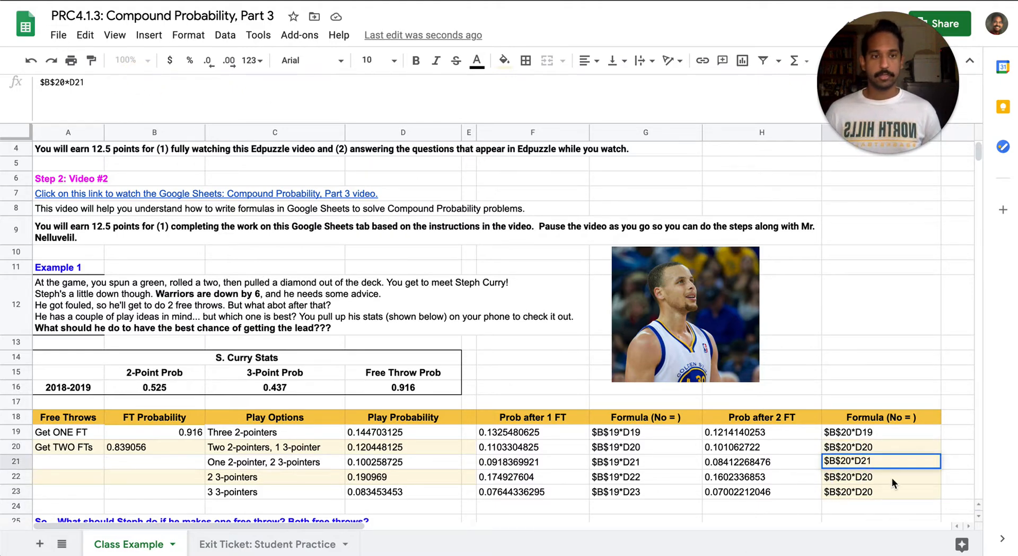
- Change the formula text in I22 to $B$20*D22 and in I23 to $B$20*D23
double_click(865, 477)
key("BackSpace")
type("1")
key("BackSpace")
type("2")
double_click(873, 494)
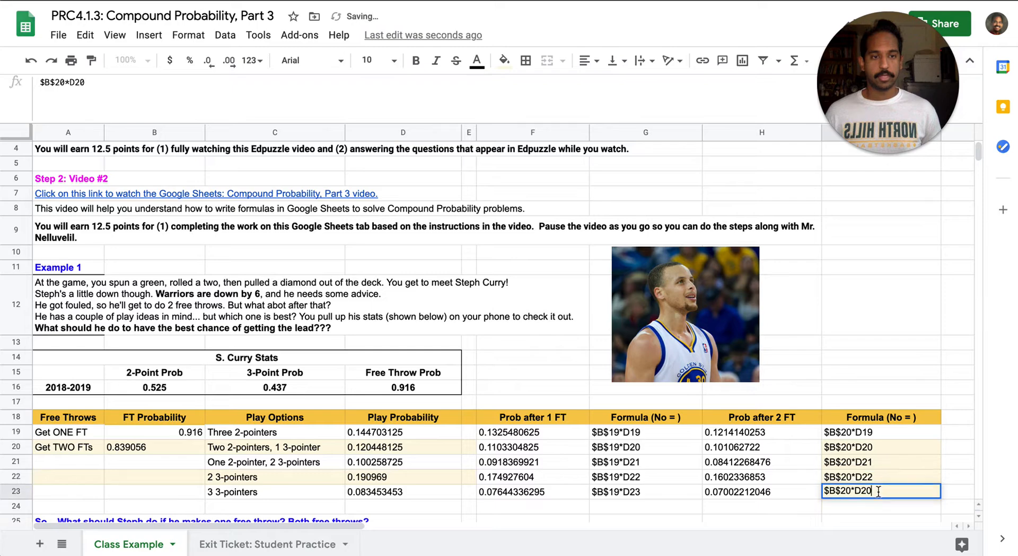
key("BackSpace")
type("3")
key("Return")
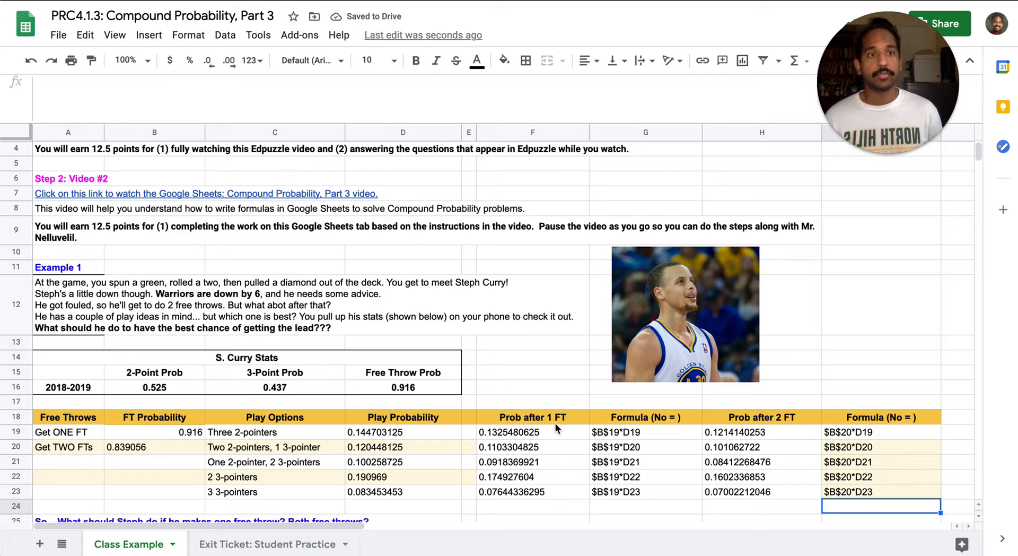
- Compare the play probabilities after one free throw in F19:F23 and identify the play option with the best chance
left_click_drag(979, 153, 979, 160)
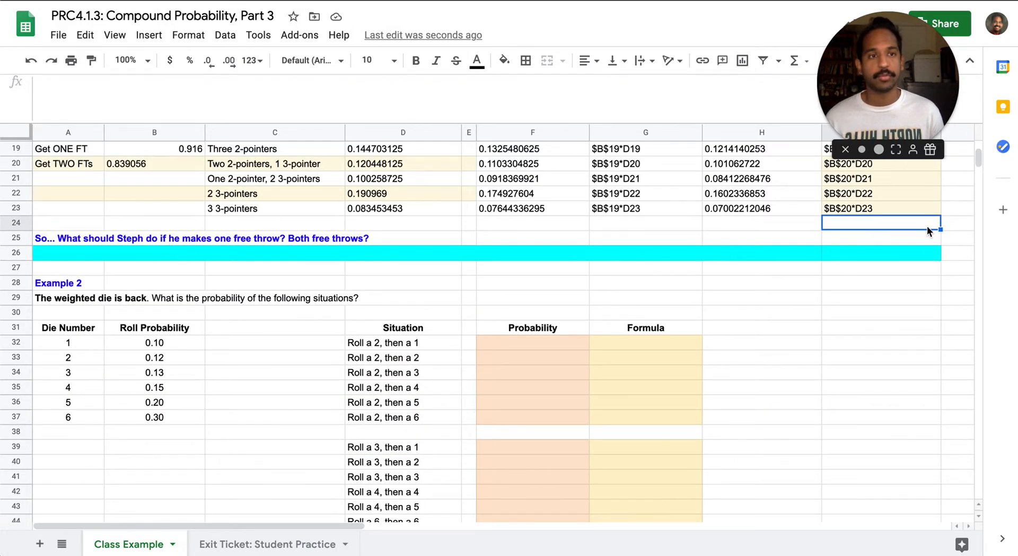
left_click_drag(979, 159, 979, 156)
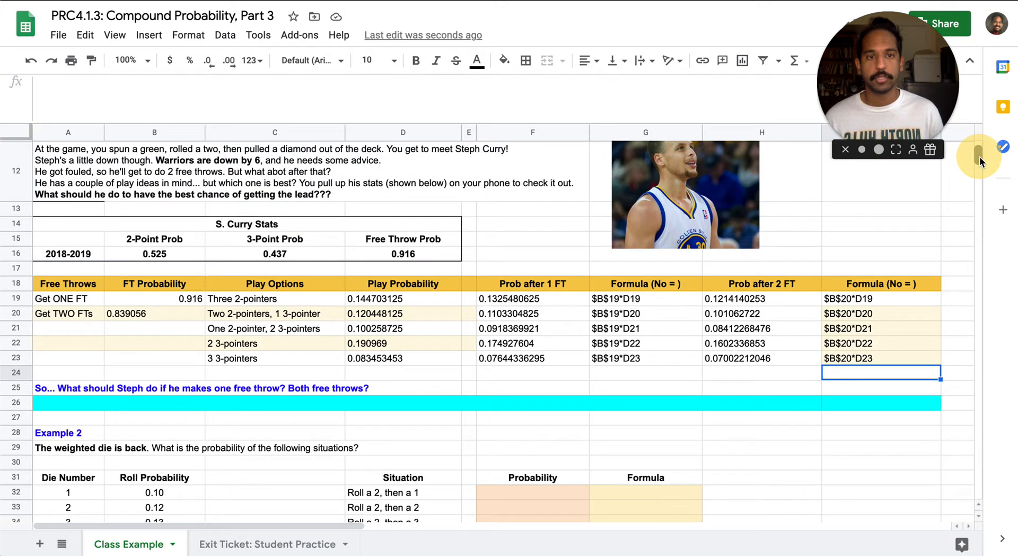
left_click(739, 287)
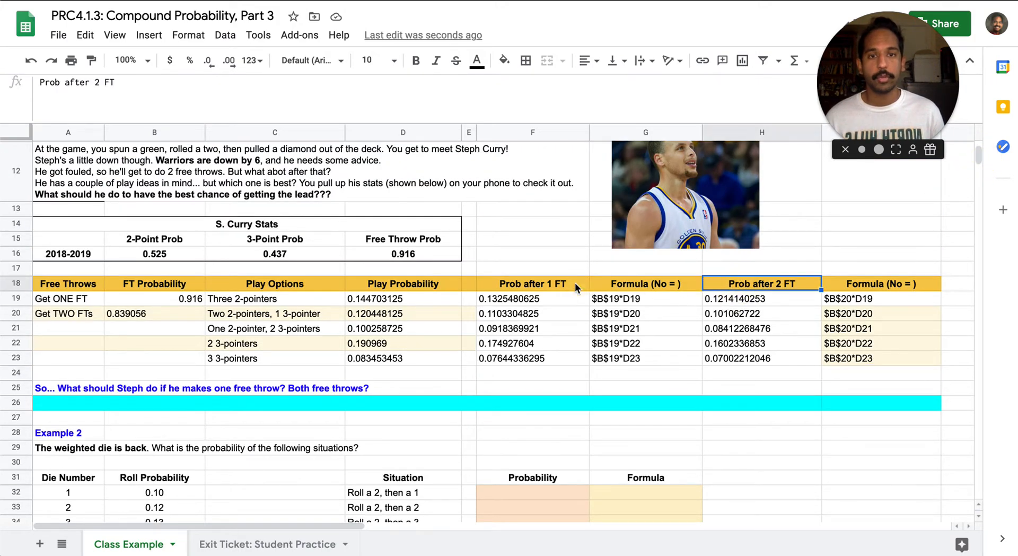
left_click(560, 283)
left_click_drag(517, 298, 514, 359)
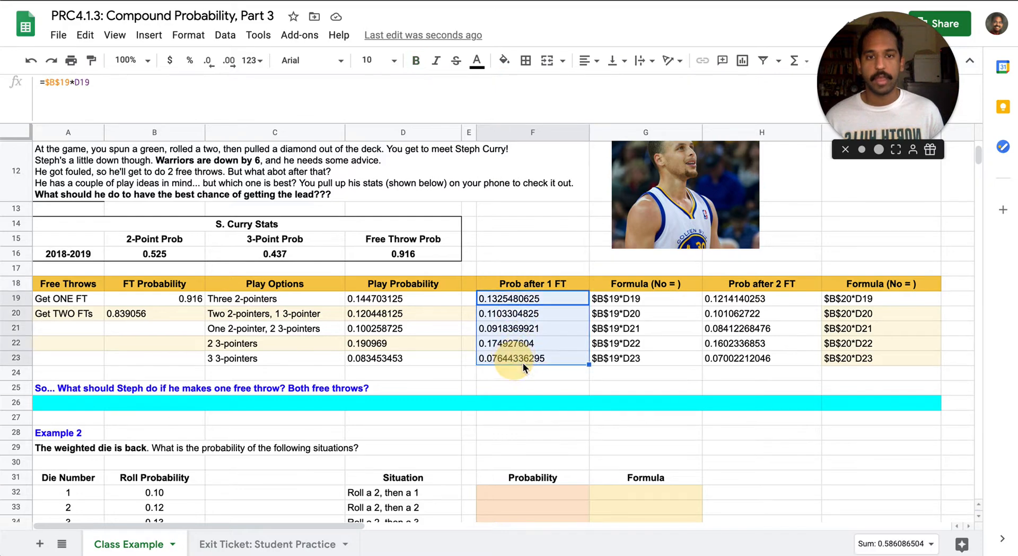
left_click(527, 343)
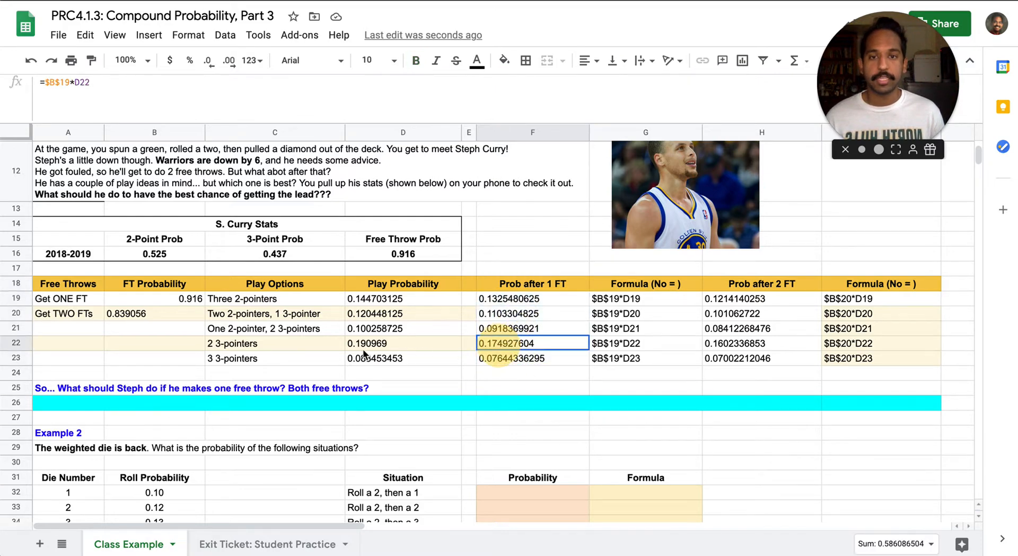
left_click(307, 343)
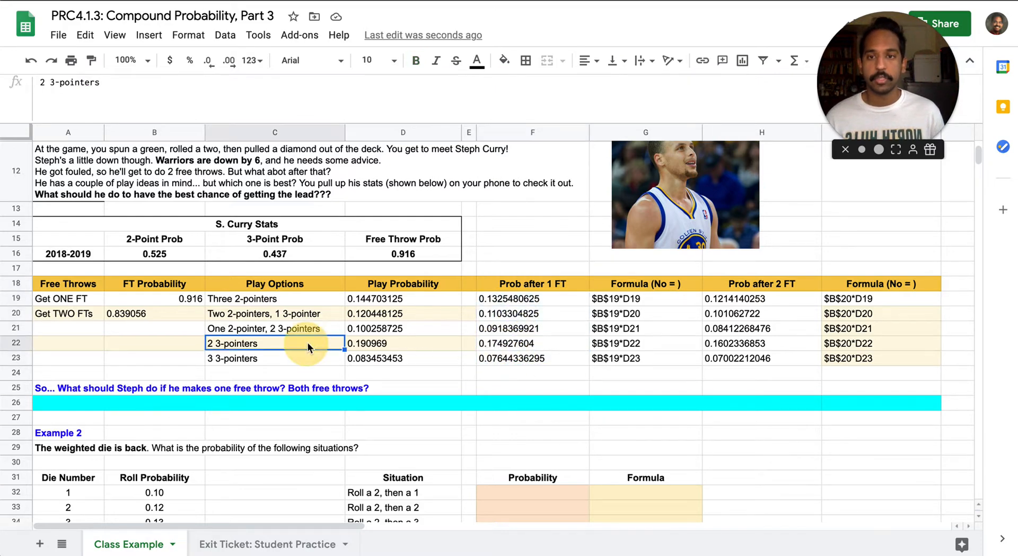
- Answer in row 26 with "After one free throw, Steph should try to get 2 3-pointers for the highest chance (17.49%)."
left_click(76, 404)
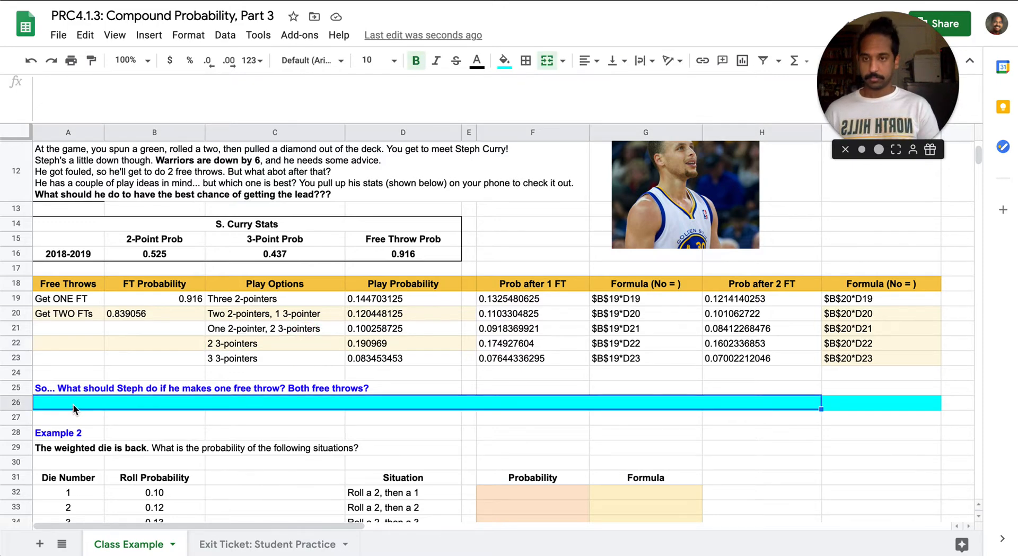
type("After one free throw, step")
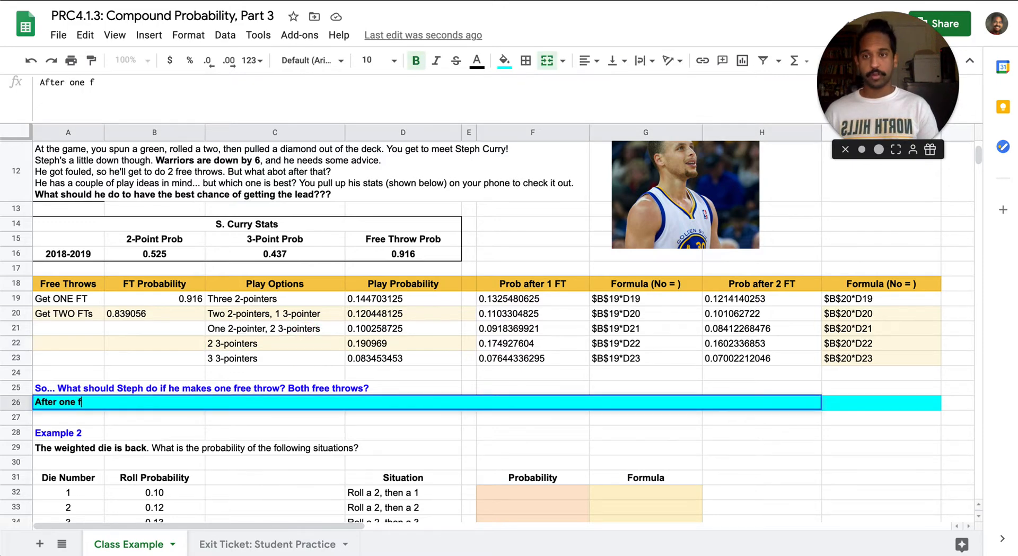
key("BackSpace")
key("BackSpace")
type("Steph should try to ge")
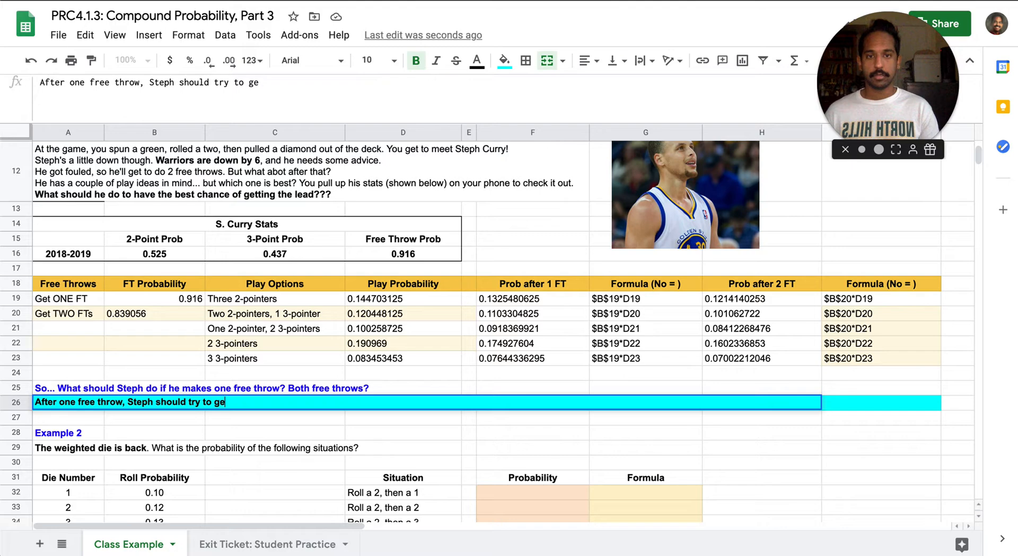
type("t 2 3-pointers for th")
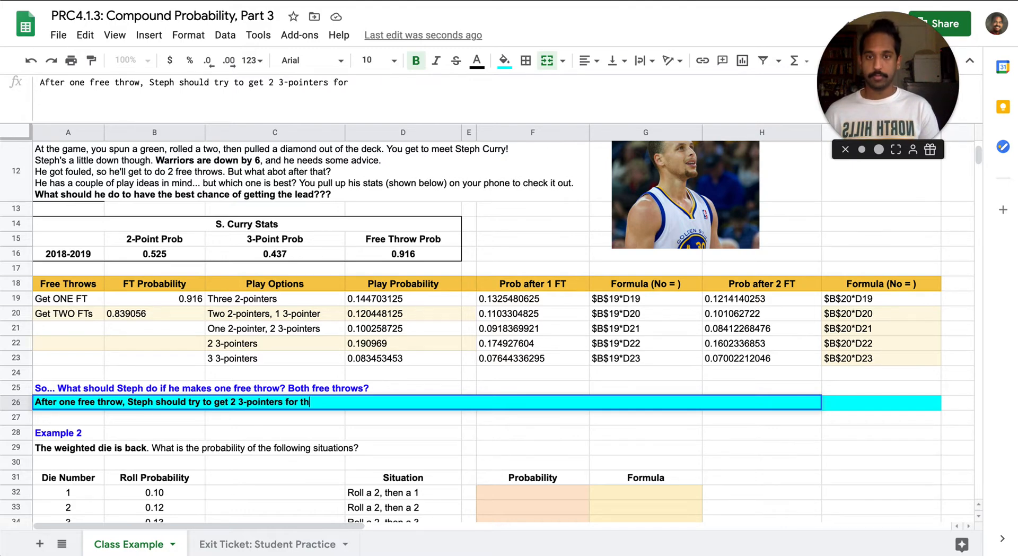
type("e higest")
key("BackSpace")
key("BackSpace")
type("hest chance (17.49%).")
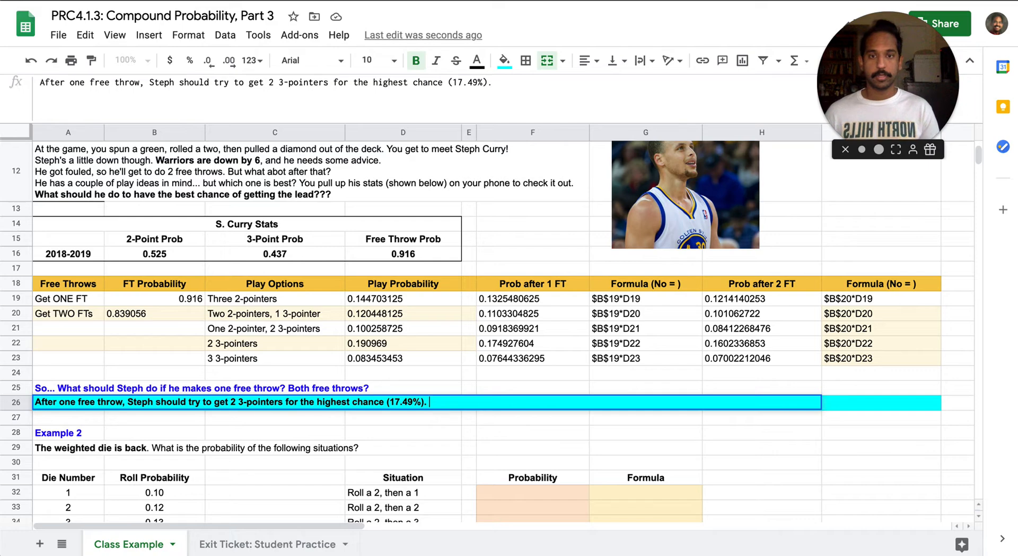
- Extend the row 26 answer with "After two free throws, Steph should try to get 2 3-pointers for the highest chance (16.02%)"
type("After two free throws, Steph sould")
key("BackSpace")
type("hould")
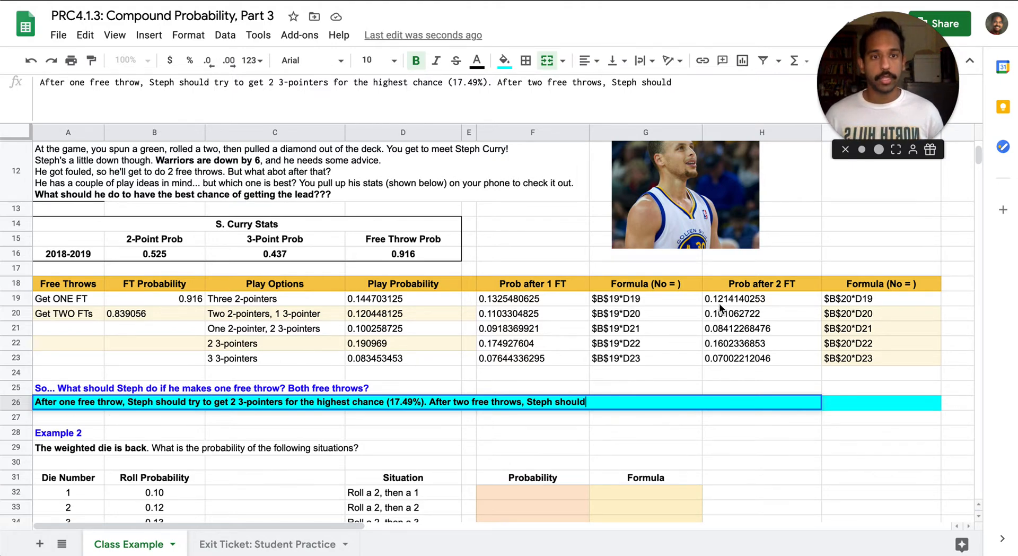
left_click_drag(733, 345, 730, 356)
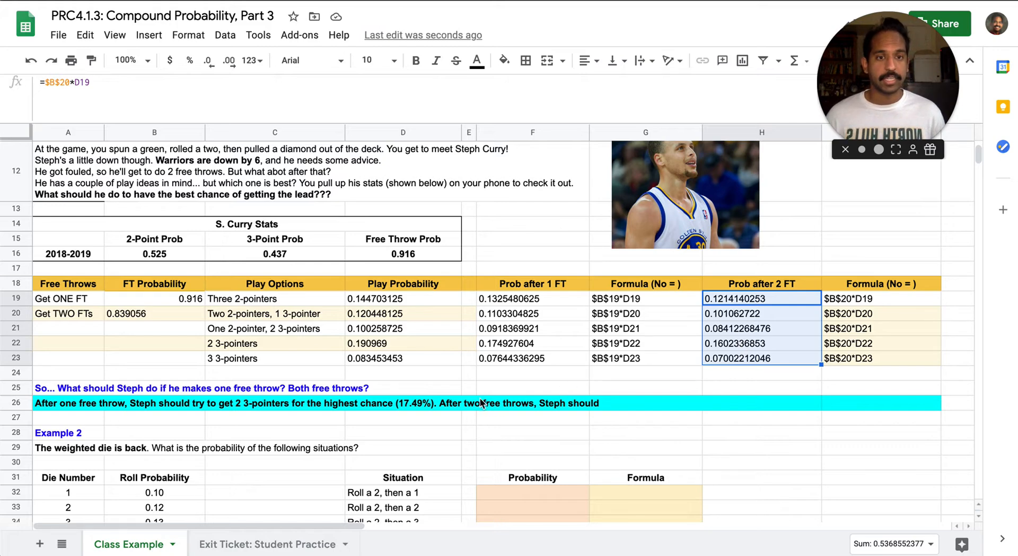
left_click(61, 407)
left_click(689, 96)
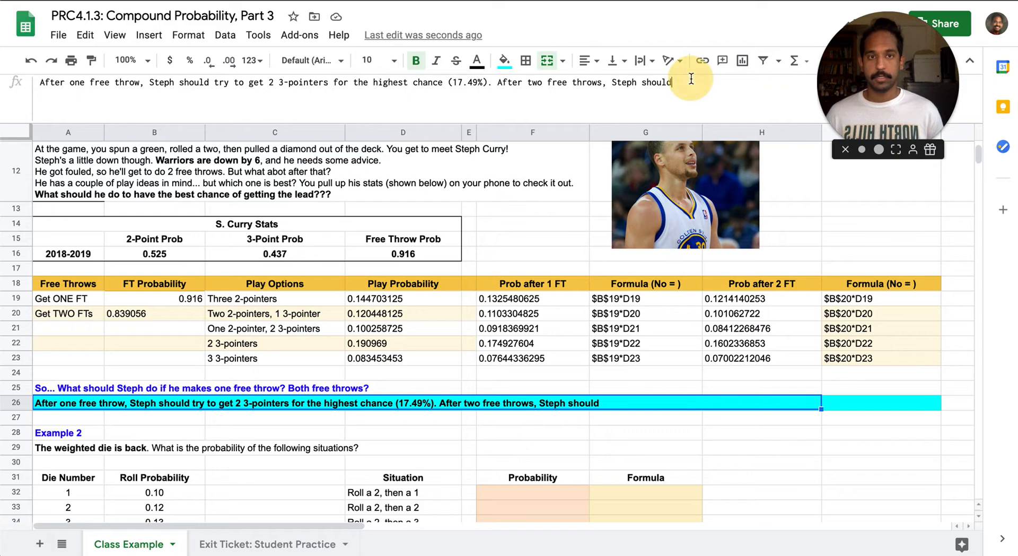
type("v")
type("try ")
type("to get 2 ")
type("3-pointers fo")
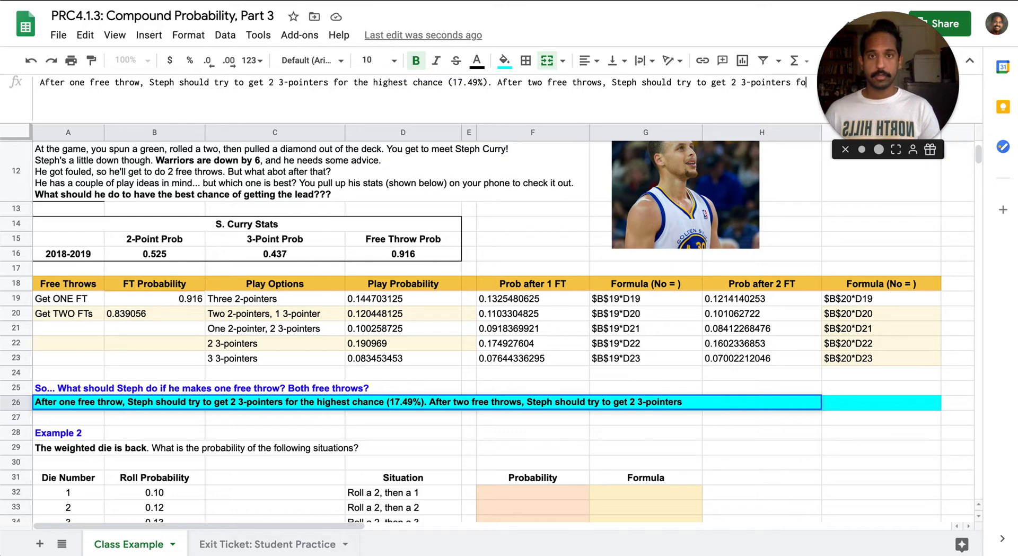
type("r the highest chance (16")
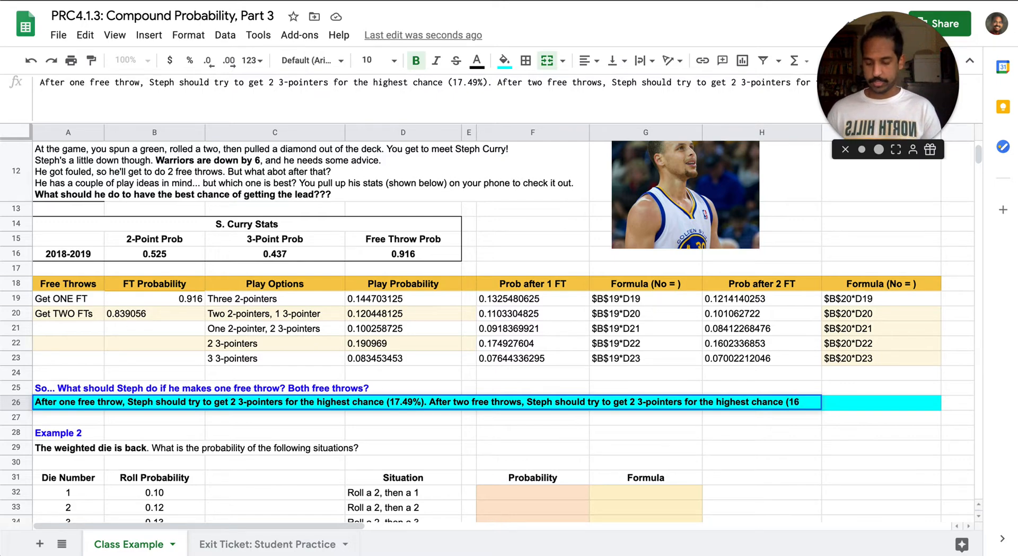
type(".02%)")
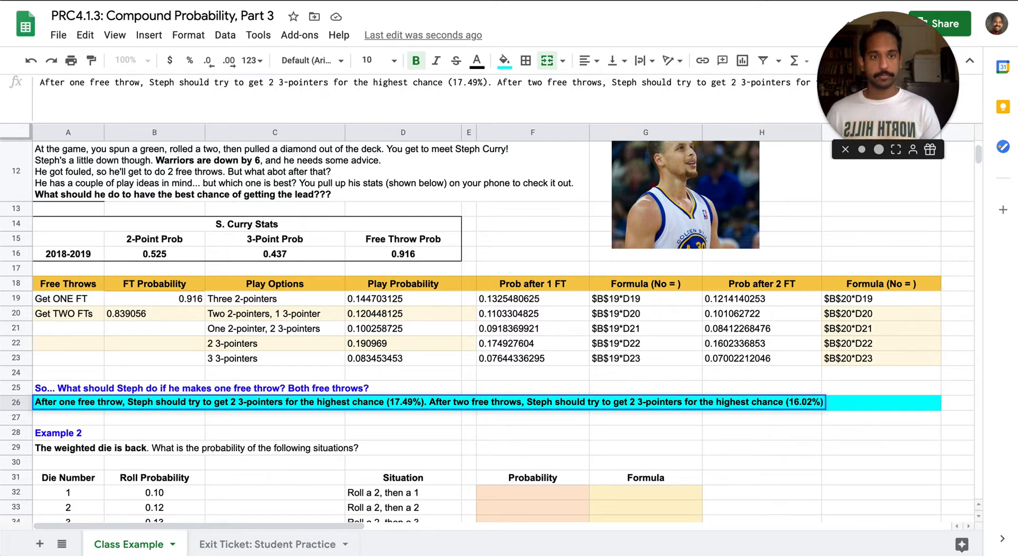
key("Return")
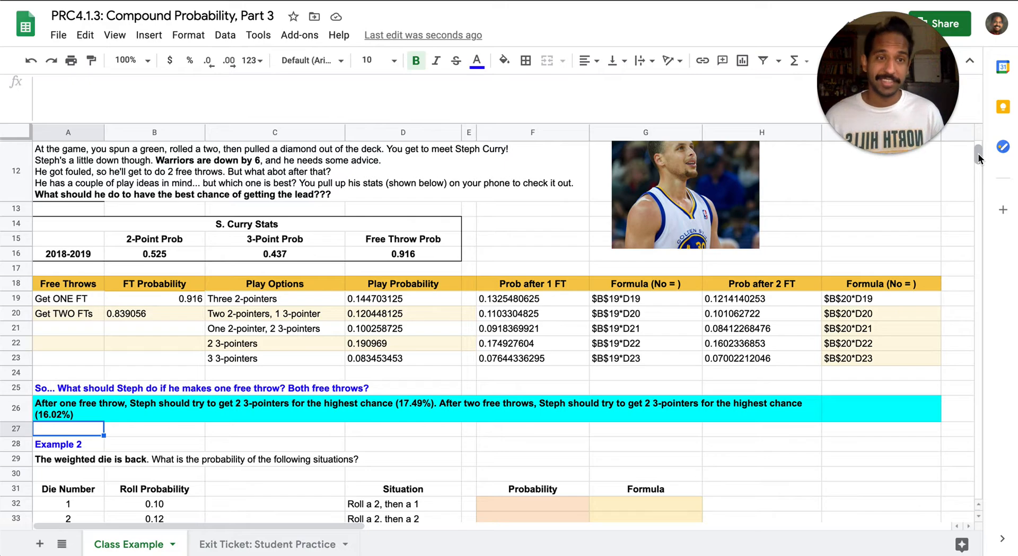
- Review the weighted die's roll probabilities for numbers 1 to 6 in Example 2, cells B32:B37
left_click_drag(979, 153, 979, 160)
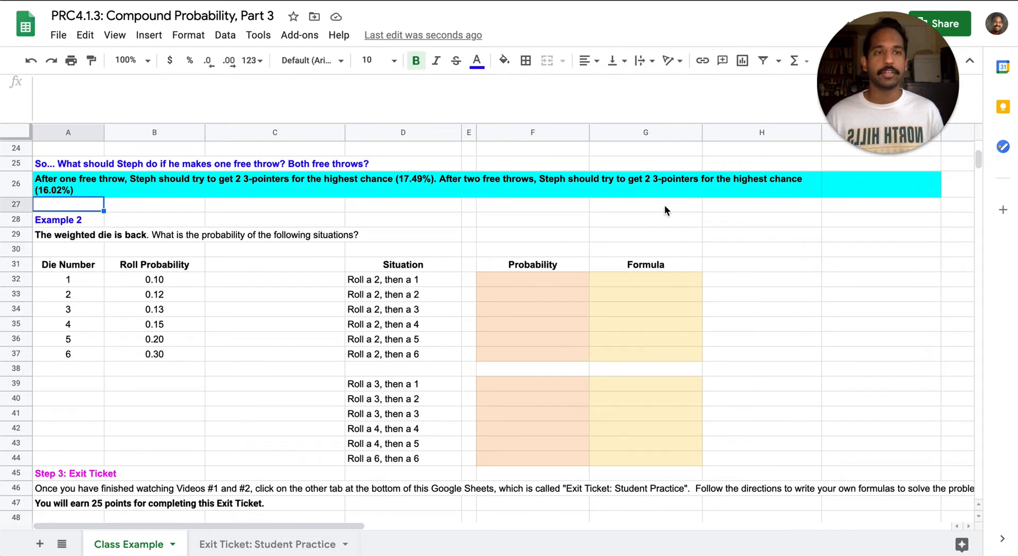
left_click(150, 280)
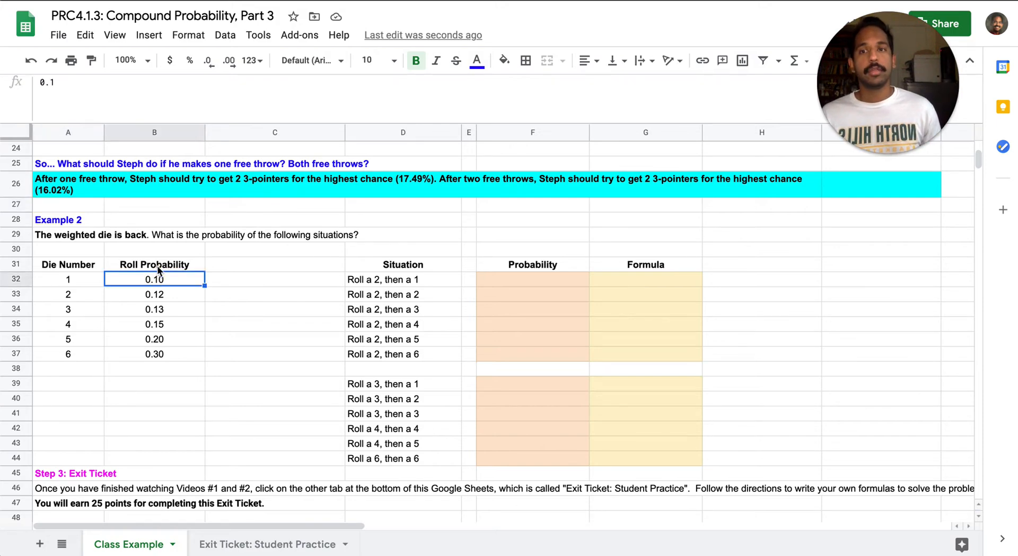
left_click(161, 295)
left_click(163, 311)
left_click(168, 323)
left_click(175, 339)
left_click(180, 353)
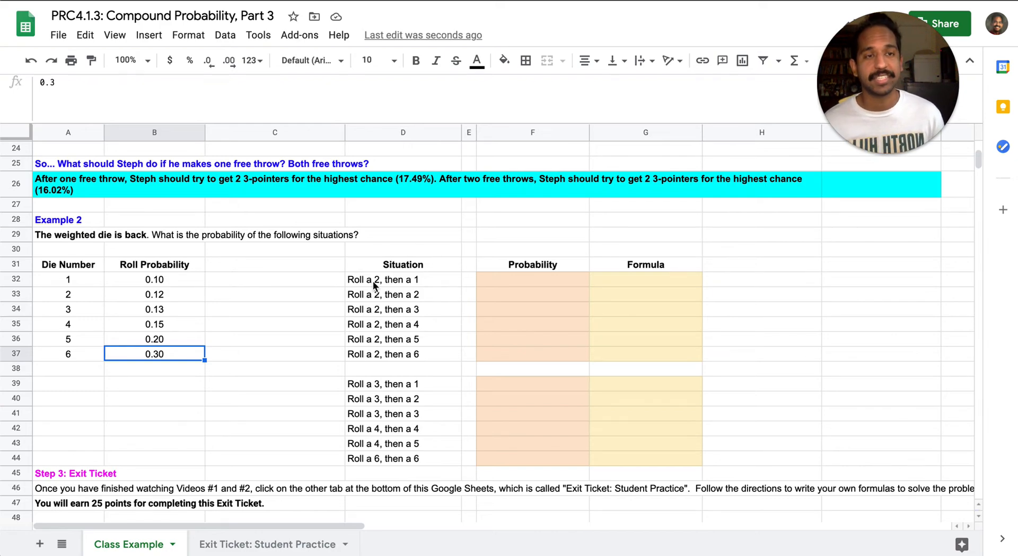
- Enter the formula text B33*B32 in G32 for the situation "Roll a 2, then a 1"
left_click(515, 281)
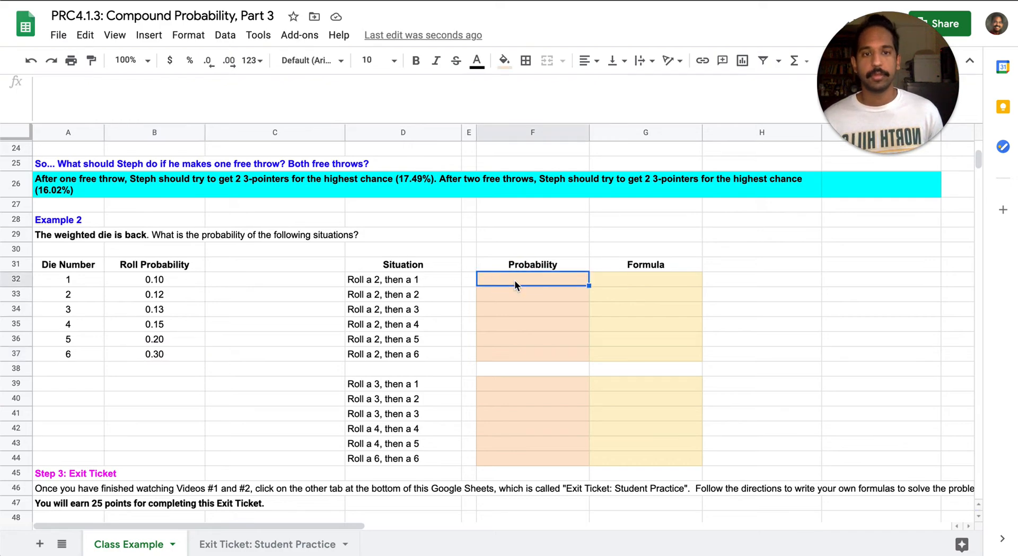
left_click(618, 279)
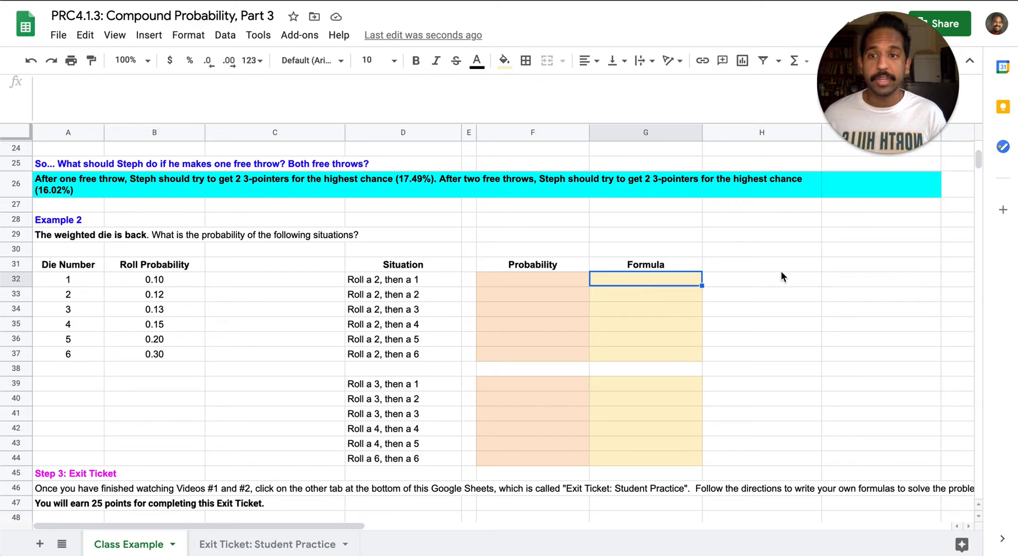
type("B33")
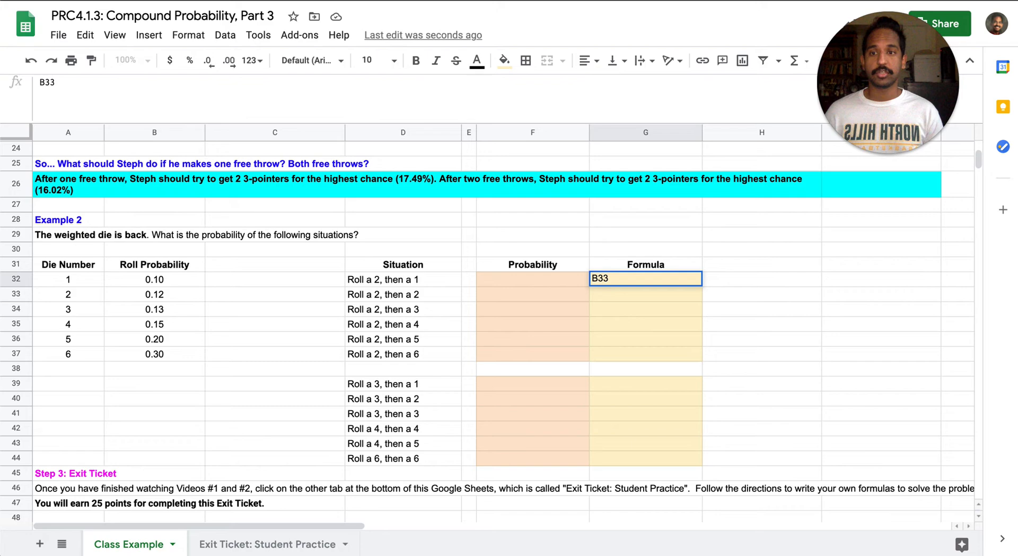
type("*")
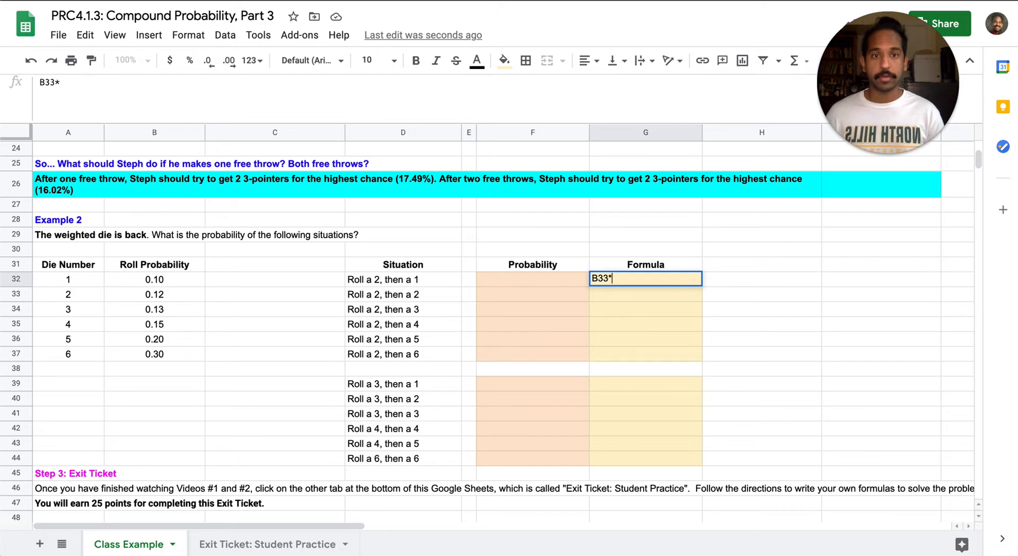
type("B32")
key("Return")
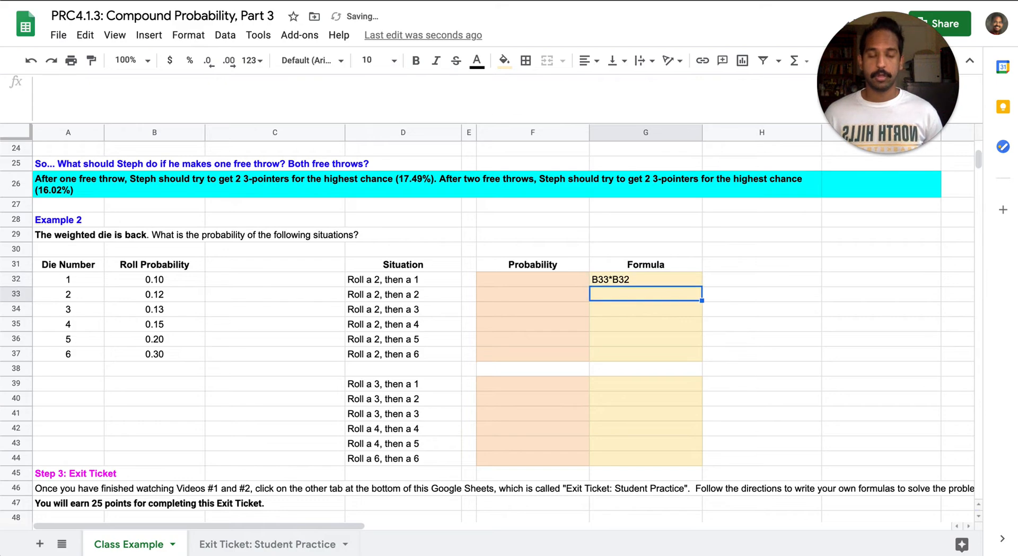
- Enter the formula =B33*B32 in F32 as the probability of rolling a 2, then a 1
key("Up")
key("Left")
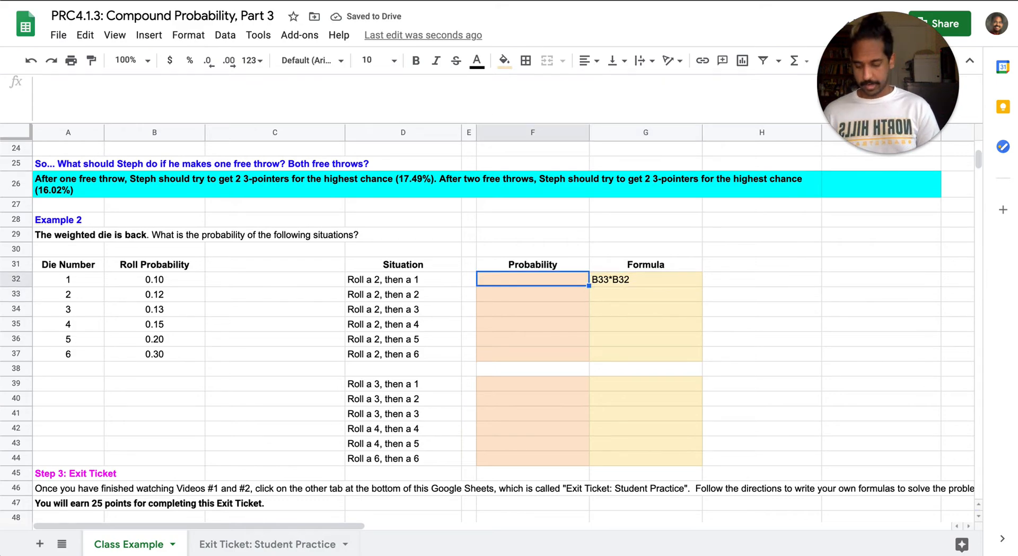
type("=B33*B32")
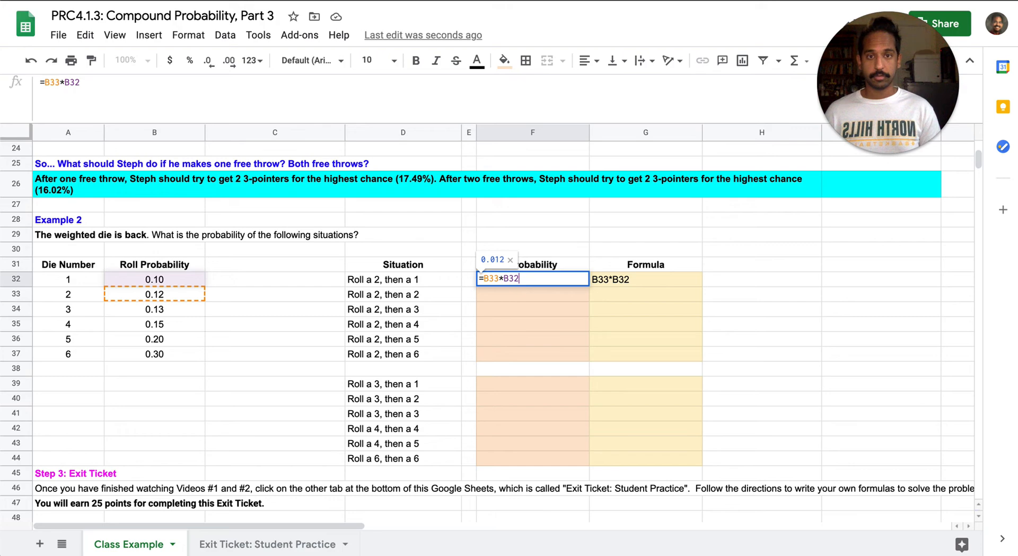
key("Return")
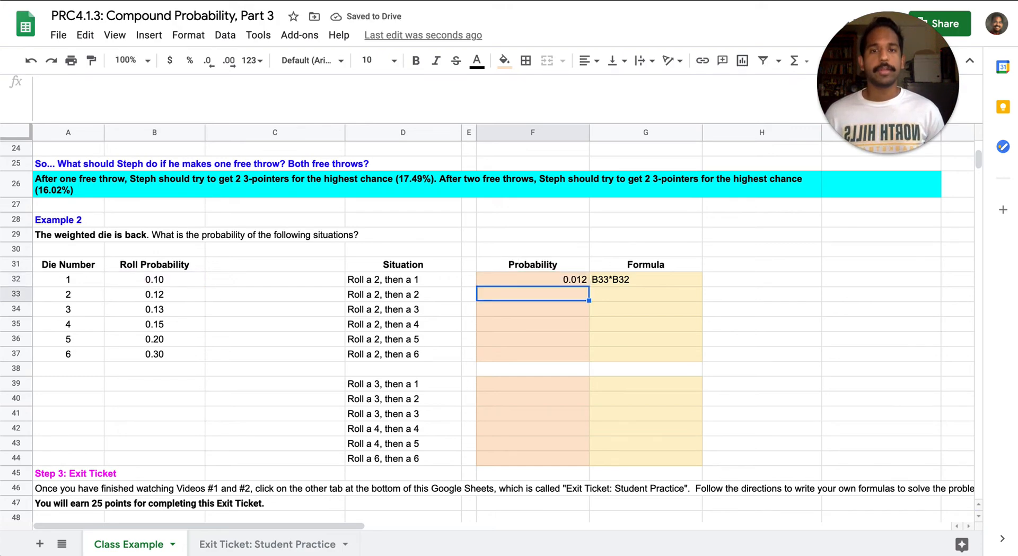
- Examine the "Roll a 2" situations in column D to see which roll stays the same and which one changes
key("Left")
key("Left")
key("Left")
key("Right")
key("Up")
key("Down")
key("Down")
key("Down")
key("Down")
key("Down")
key("Up")
key("Up")
key("Up")
key("Up")
key("Up")
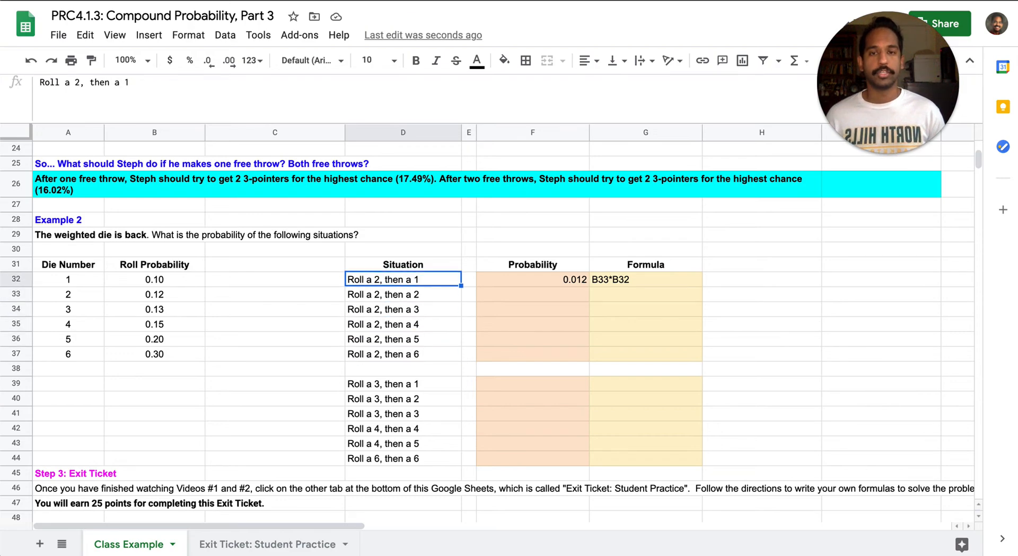
key("Right")
key("Right")
key("Left")
key("Left")
key("Down")
key("Down")
key("Down")
key("Up")
key("Up")
key("Up")
- Make the first reference in F32's formula absolute so that it reads =$B$33*B32
key("Right")
key("Right")
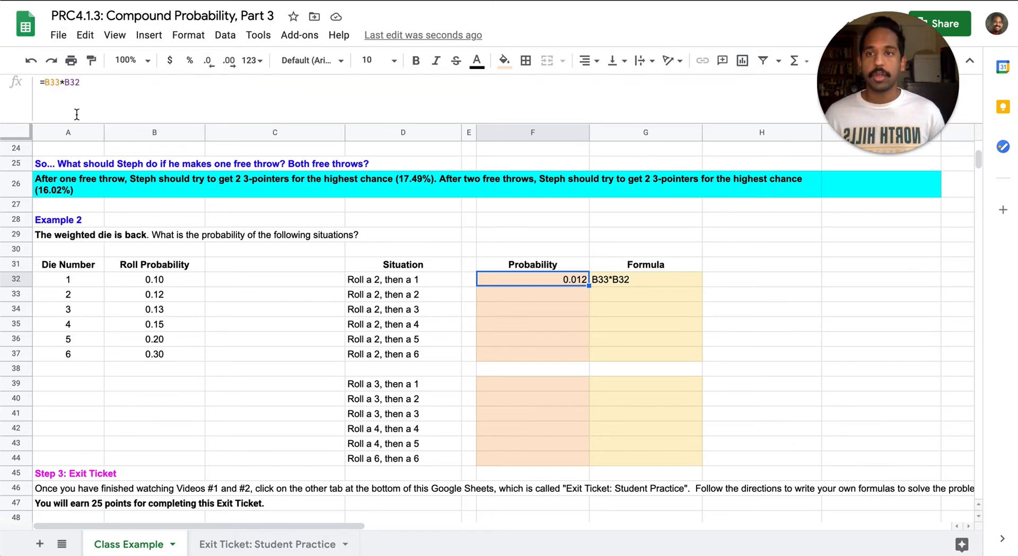
left_click(45, 83)
type("$B$")
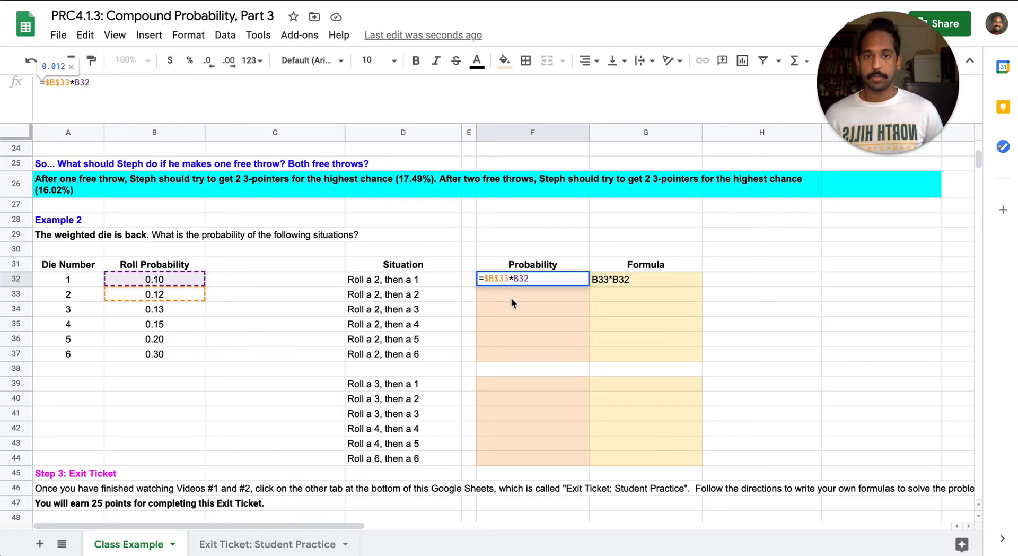
key("Return")
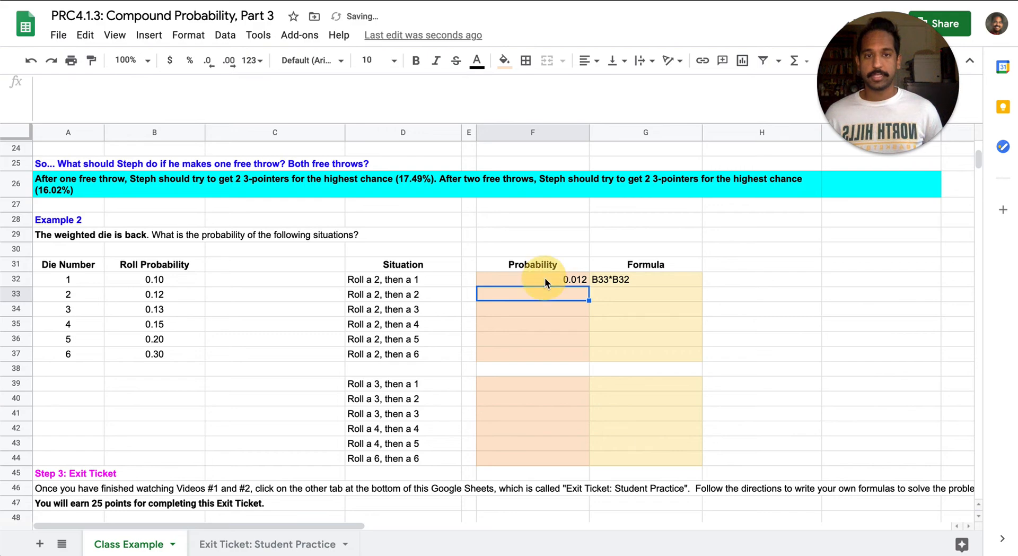
- Copy F32's probability formula into F33 through F37 for the remaining "Roll a 2" situations
left_click(545, 277)
key("ctrl+c")
key("Down")
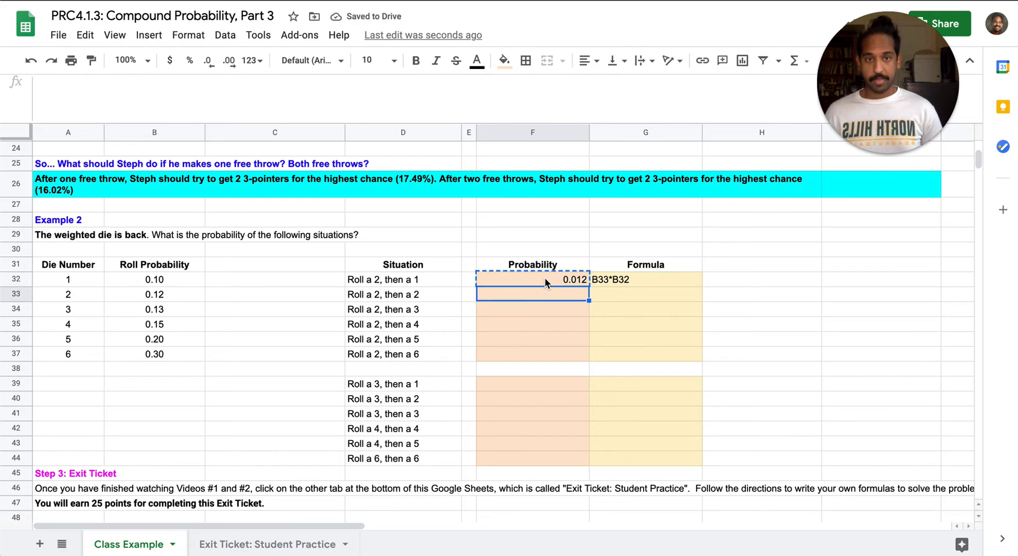
key("ctrl+v")
key("Down")
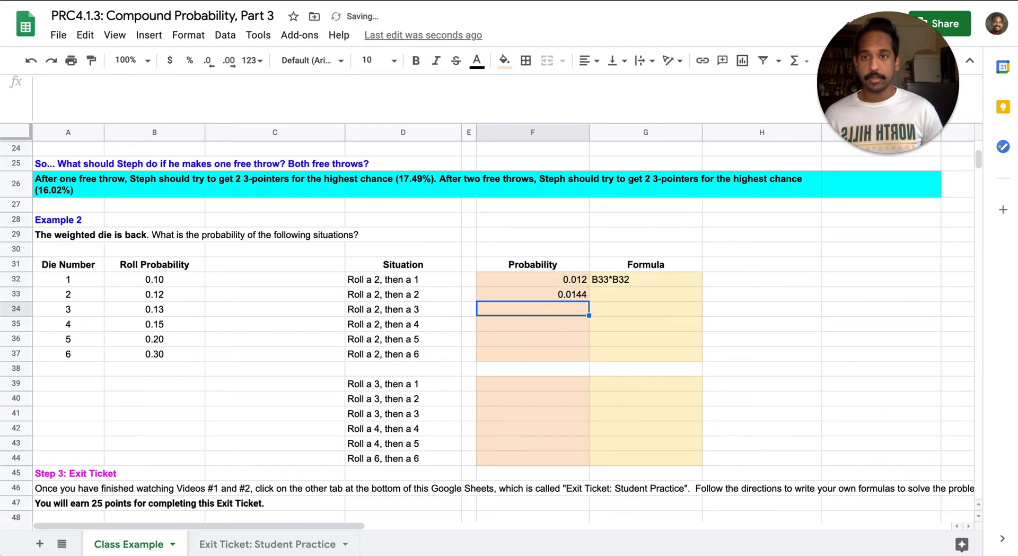
key("ctrl+v")
key("Down")
key("ctrl+v")
key("Down")
key("ctrl+v")
key("Down")
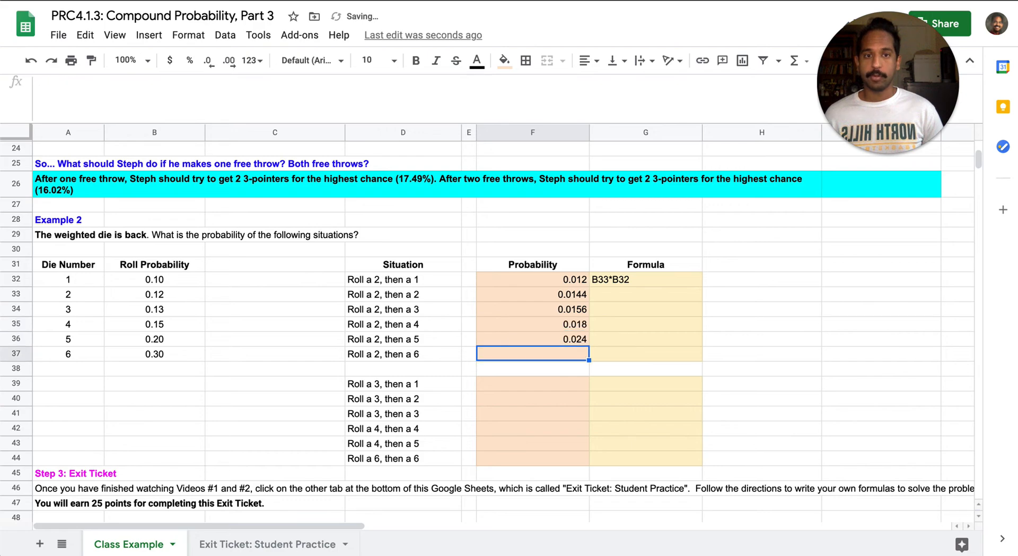
key("ctrl+v")
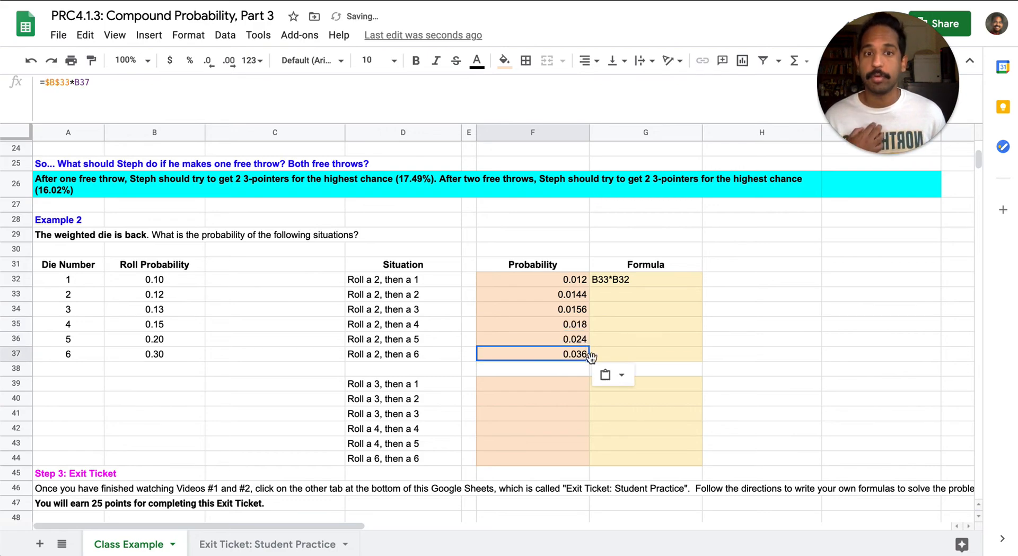
- Enter the formula text $B33*B37 in G37 for the situation "Roll a 2, then a 6"
left_click(624, 358)
type("$")
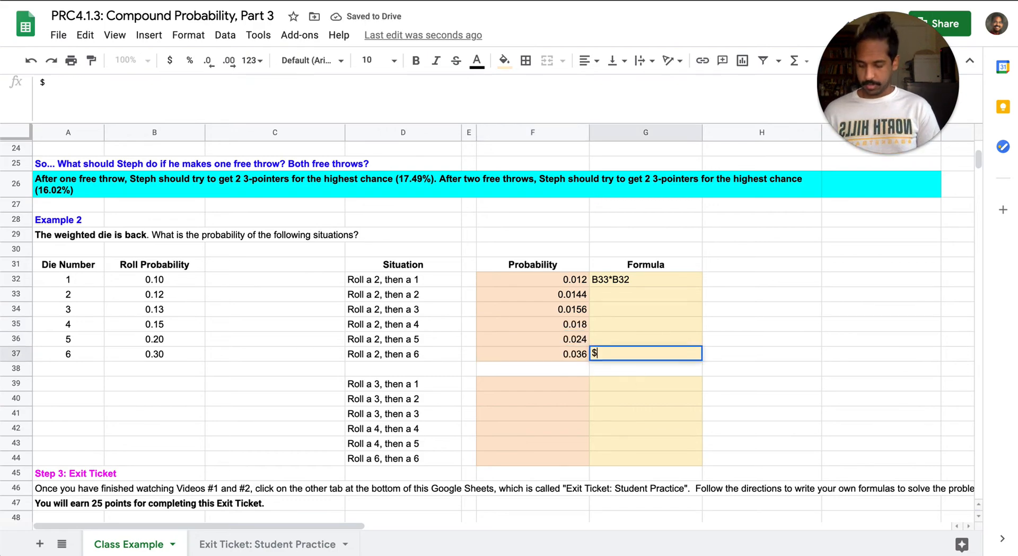
type("B33*")
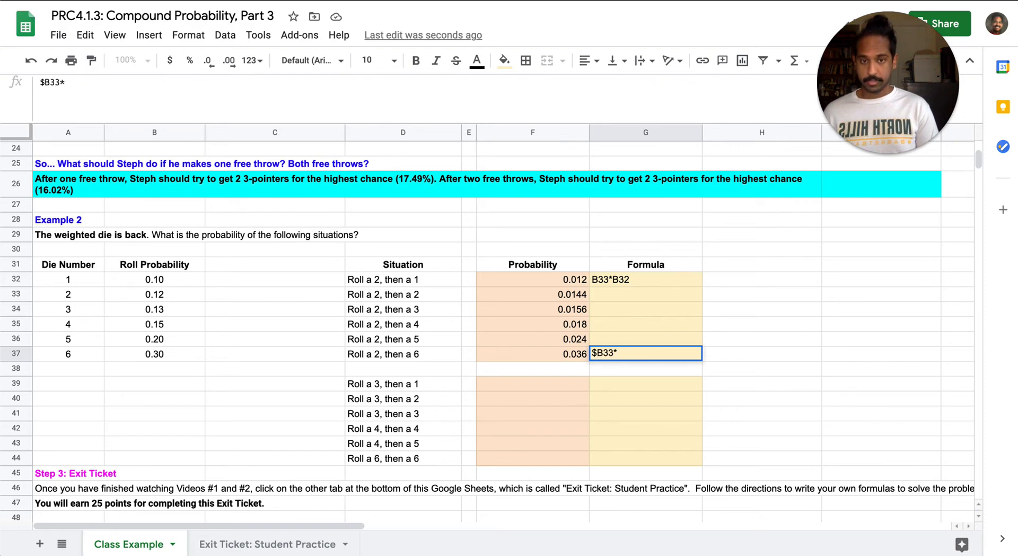
type("B37")
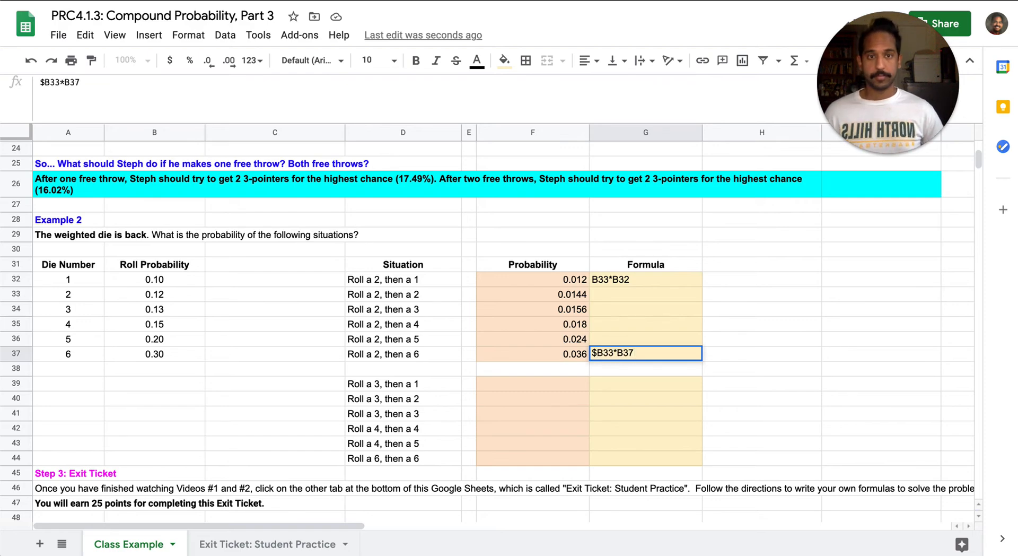
key("Left")
key("Left")
key("Left")
key("Left")
key("Left")
key("Right")
key("Right")
key("Right")
key("Right")
key("Right")
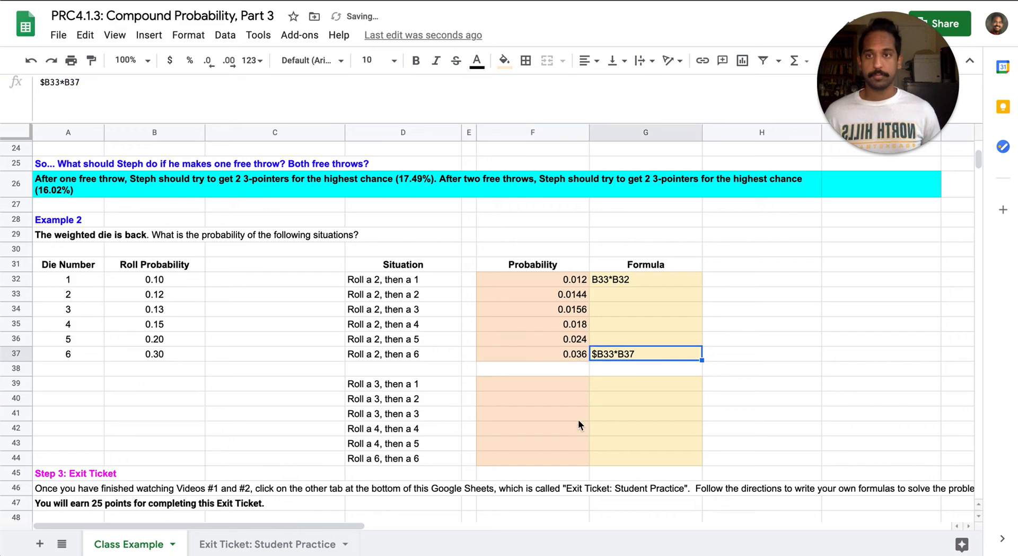
- Make the first reference in G37's formula text fully absolute so that it reads $B$33*B37
left_click(52, 83)
type("$")
key("Return")
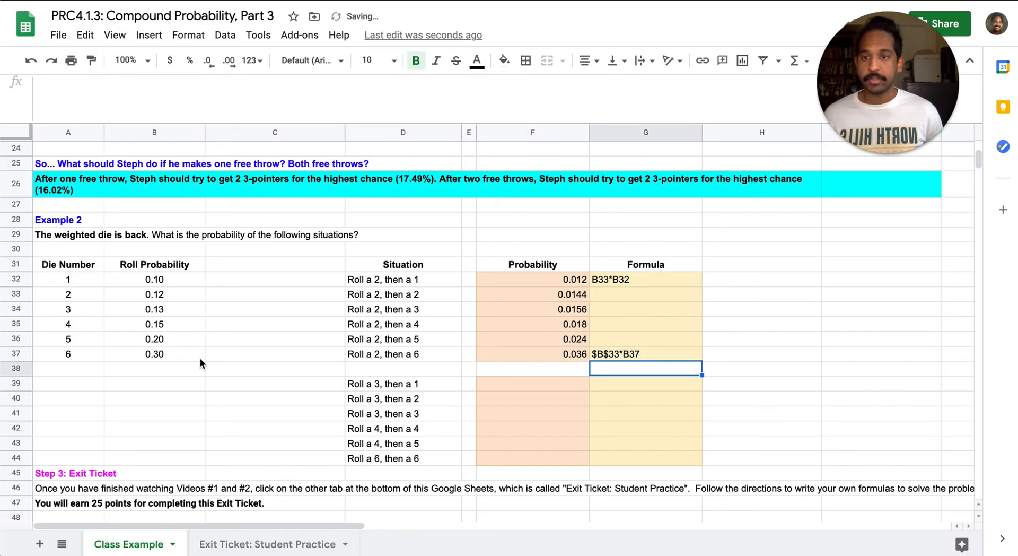
left_click(165, 354)
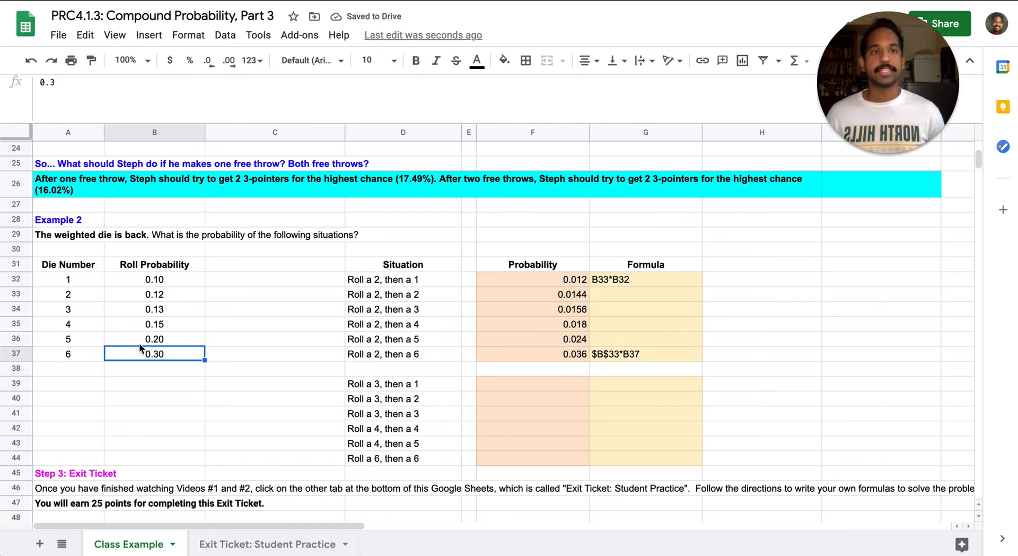
- Make the first reference in G32's formula text absolute so that it reads $B$33*B32
left_click(613, 279)
left_click(41, 83)
type("$B$")
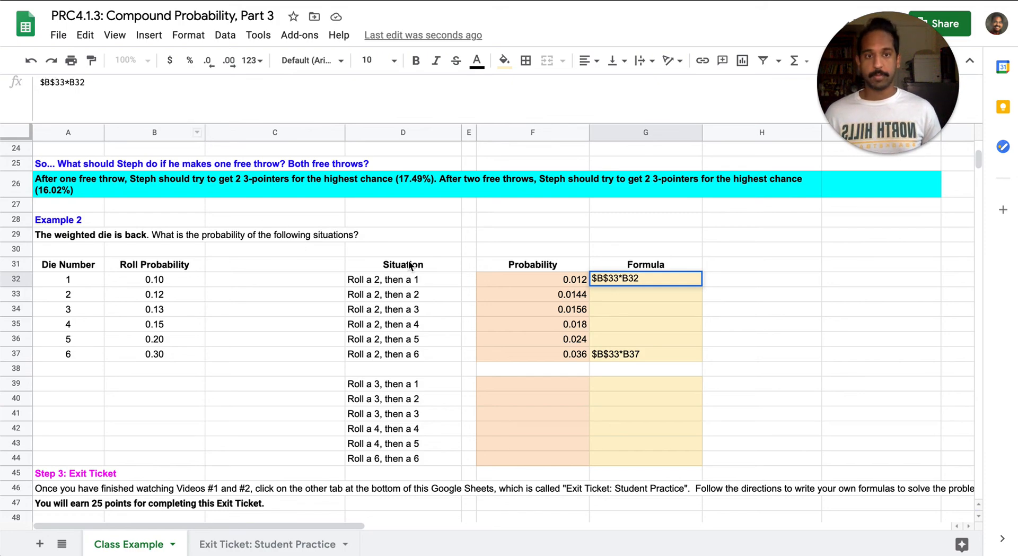
- Copy G32's formula text into G33, G34 and G35
left_click(622, 277)
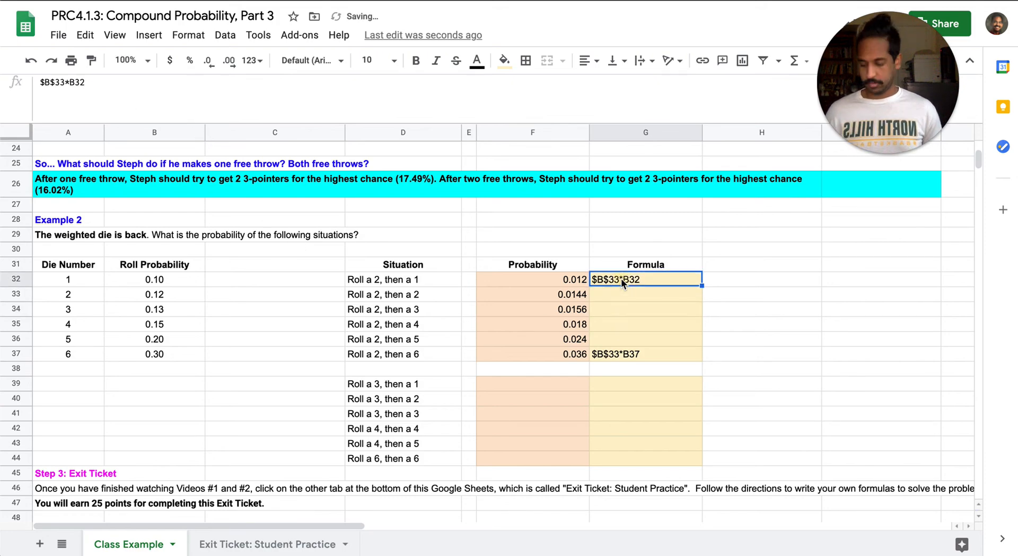
key("ctrl+c")
key("Down")
key("ctrl+v")
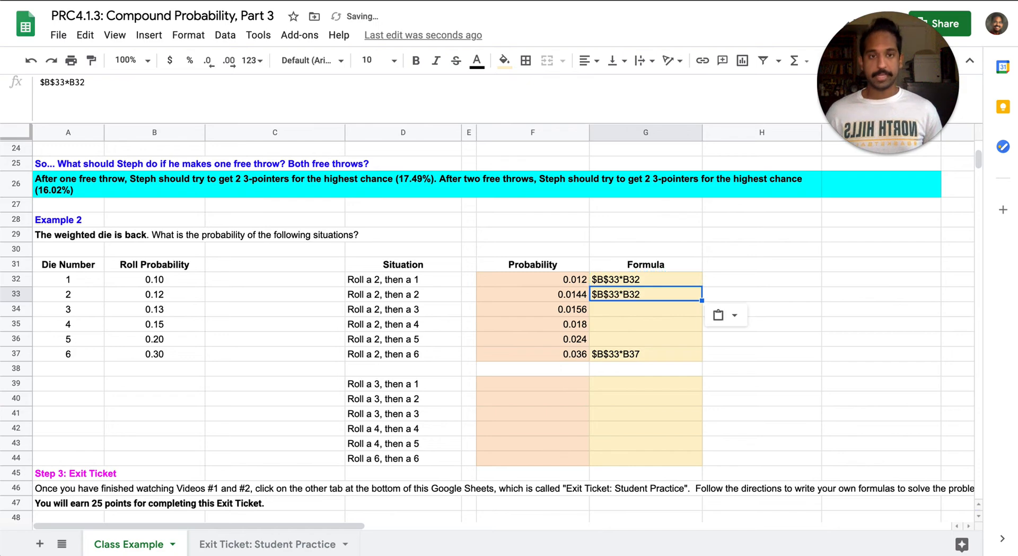
key("Down")
key("ctrl+v")
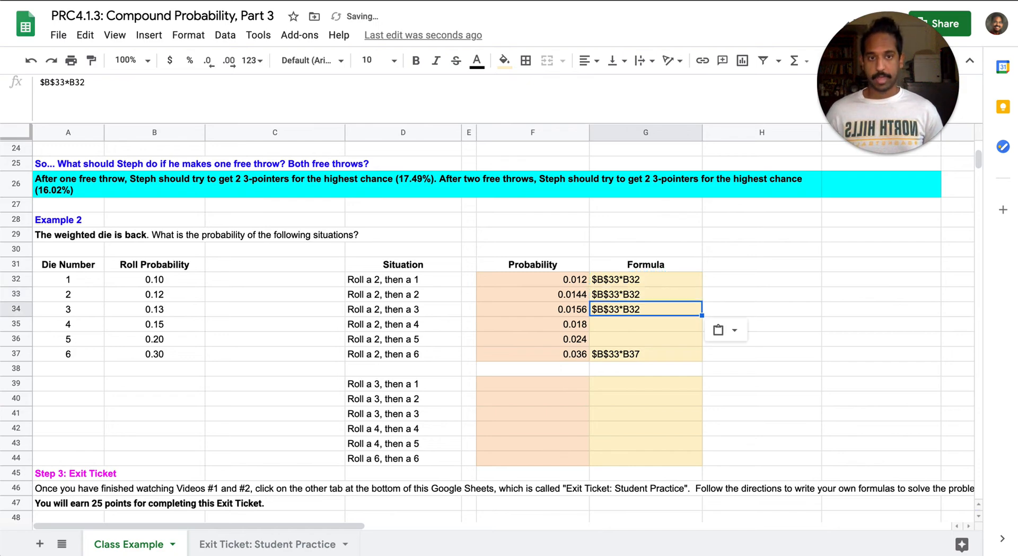
key("Down")
key("ctrl+v")
- Bold the formula text in G37 and paste G32's copied formula text into G36
key("Down")
key("Down")
key("ctrl+b")
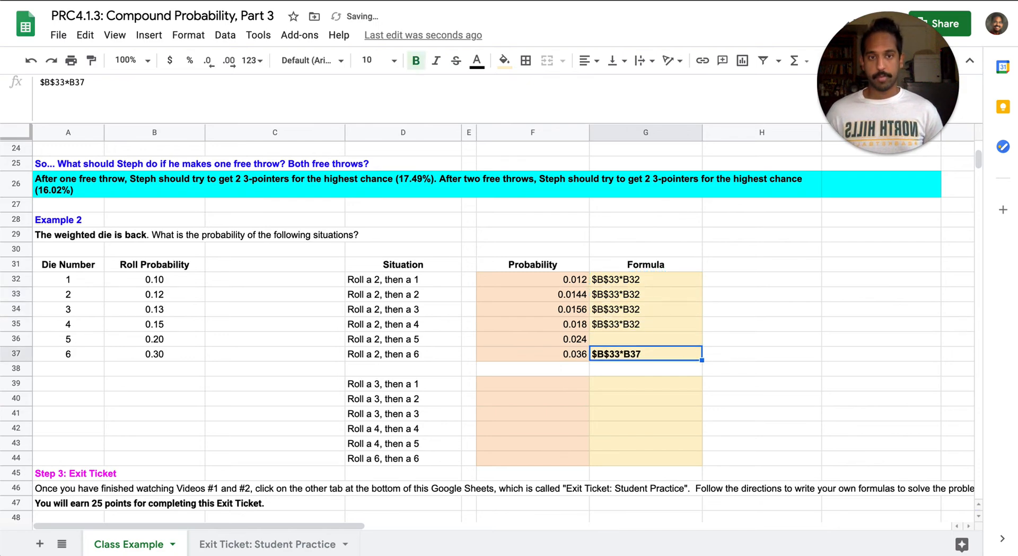
key("ctrl+Up")
key("ctrl+v")
key("ctrl+Down")
key("ctrl+Up")
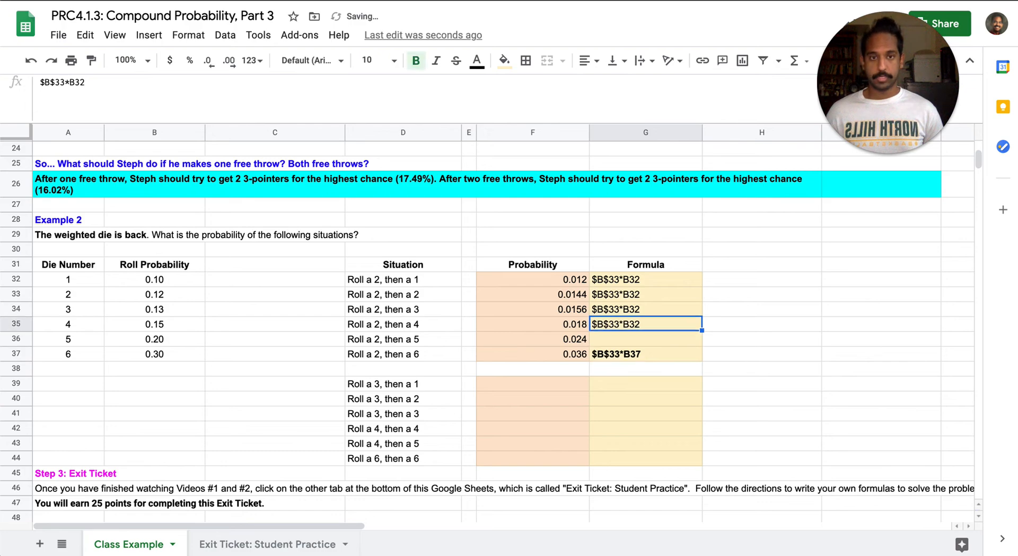
key("Down")
key("ctrl+v")
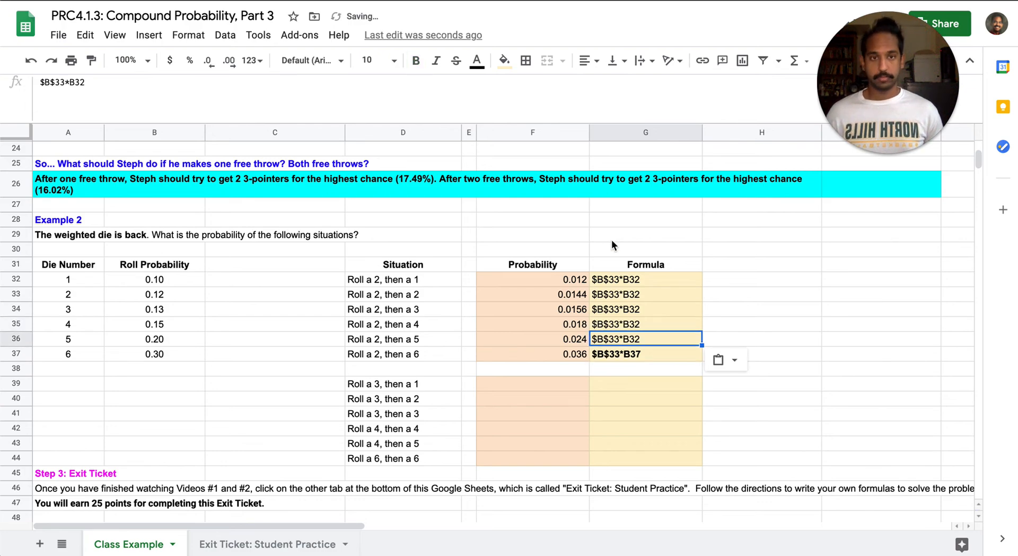
- Change the second reference in the formula texts to B33 in G33 and B34 in G34
left_click(627, 294)
left_click(193, 92)
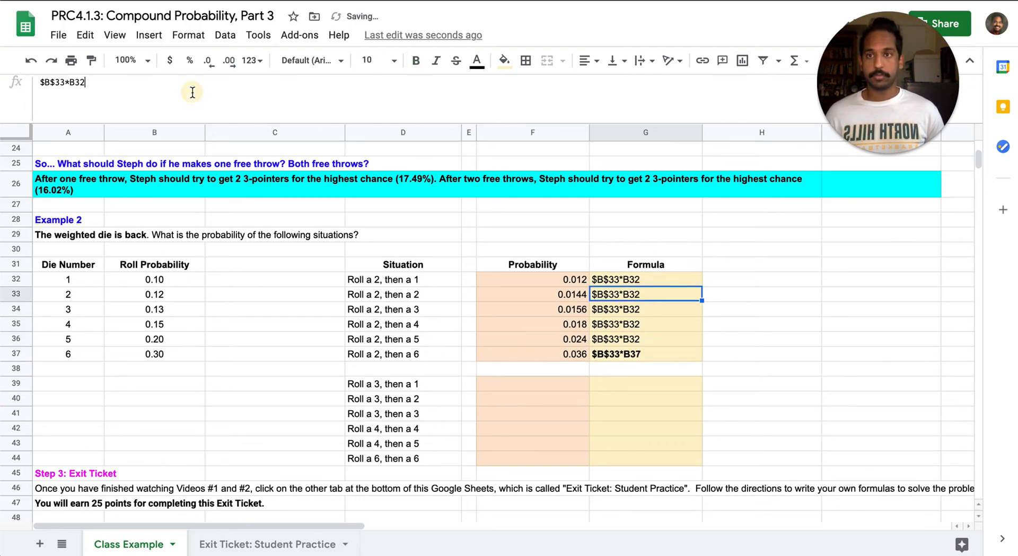
key("BackSpace")
type("3")
key("Return")
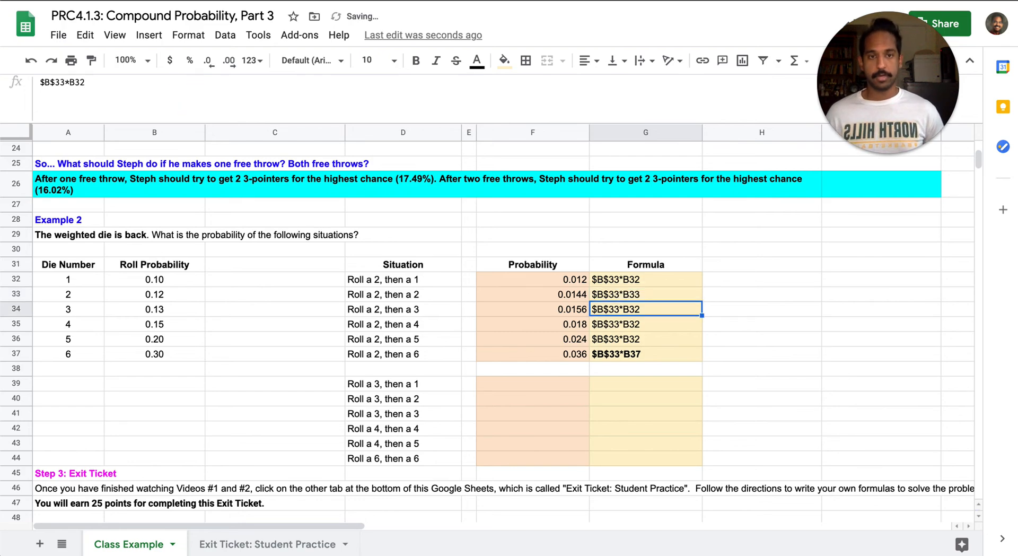
left_click(289, 83)
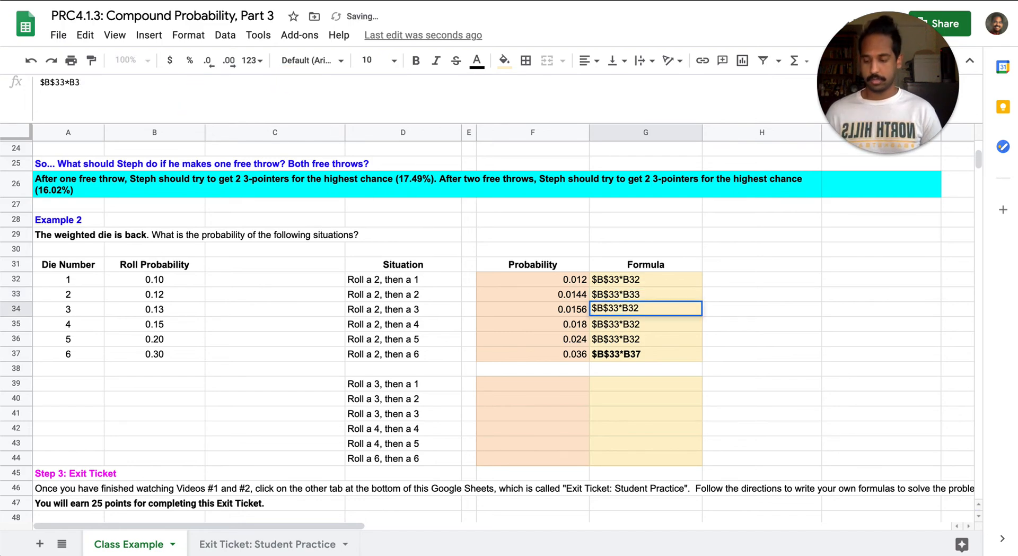
key("BackSpace")
type("4")
key("Return")
- Change the second reference in the formula texts to B35 in G35 and B36 in G36
left_click(288, 85)
key("BackSpace")
type("5")
key("Return")
left_click(289, 85)
key("BackSpace")
type("6")
key("Return")
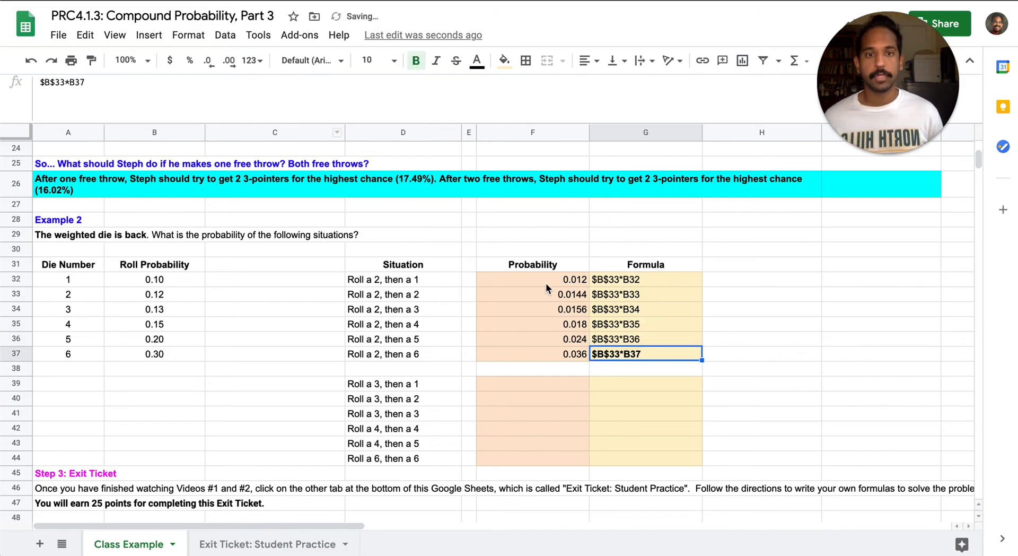
- Enter the formula text $B$34*B32 in G39 for the situation "Roll a 3, then a 1"
left_click(641, 368)
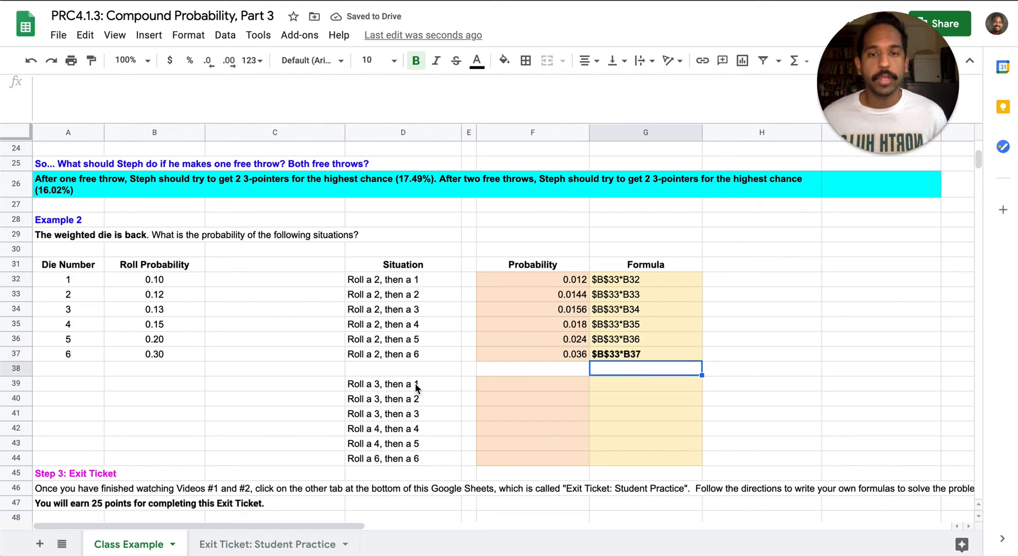
left_click(495, 384)
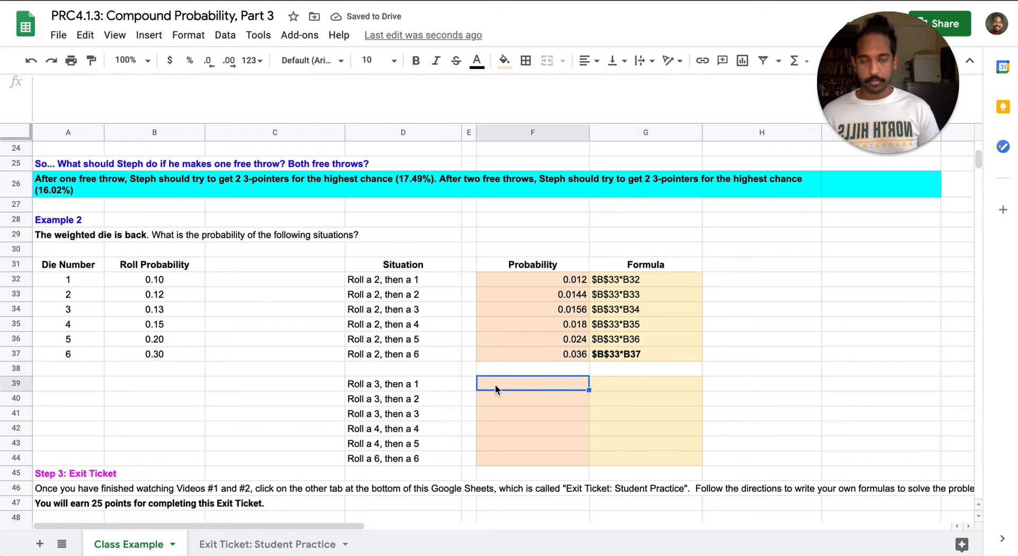
key("Right")
type("$")
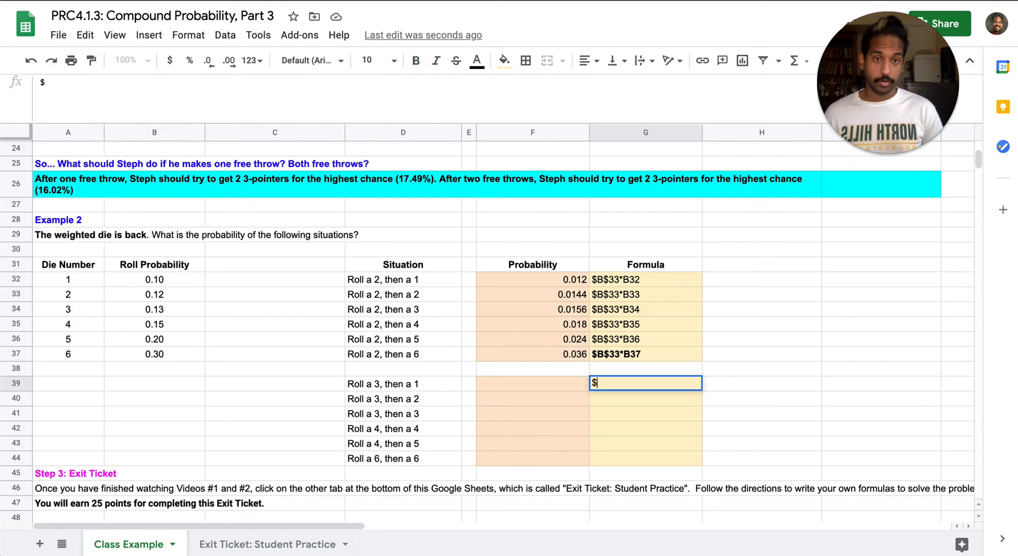
type("B")
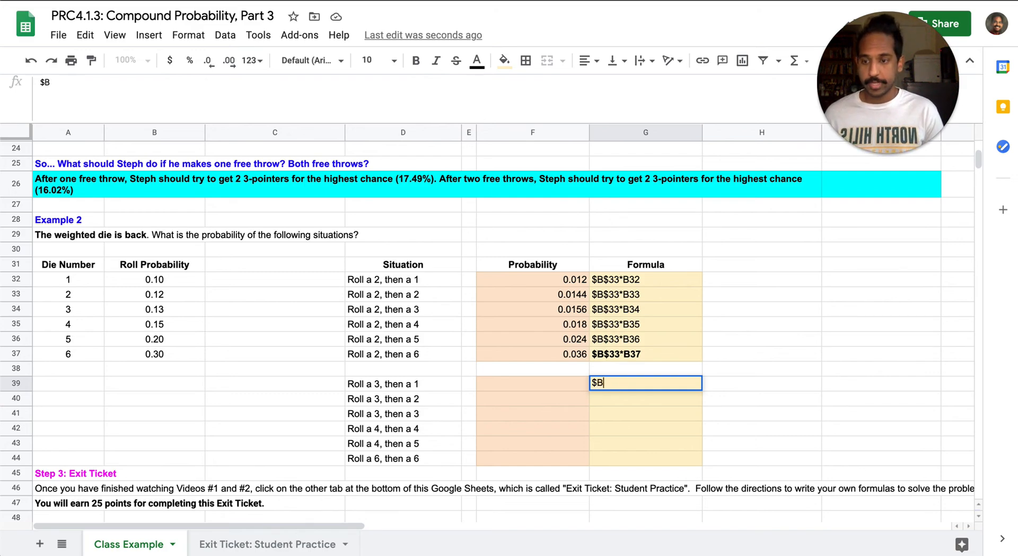
type("34")
key("BackSpace")
key("BackSpace")
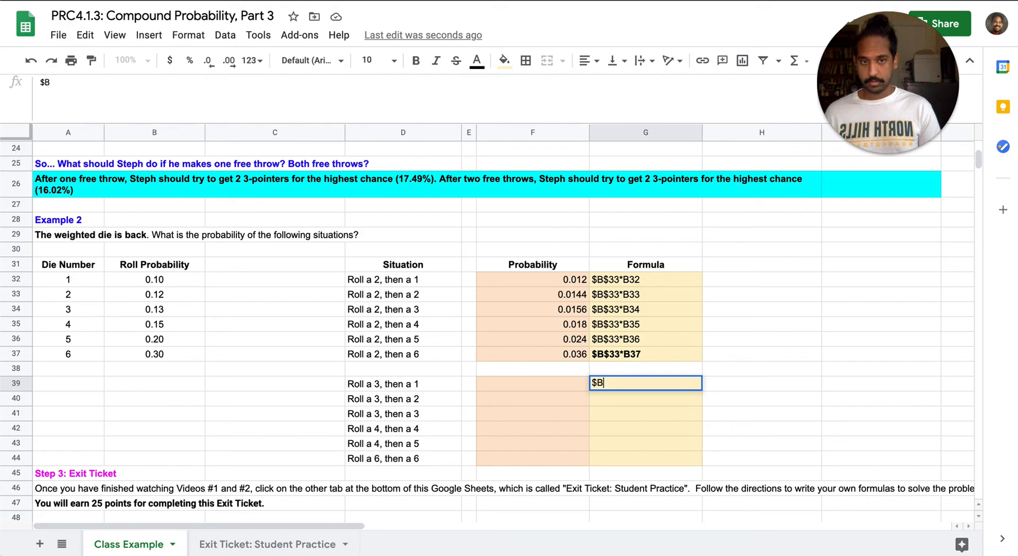
type("$34*")
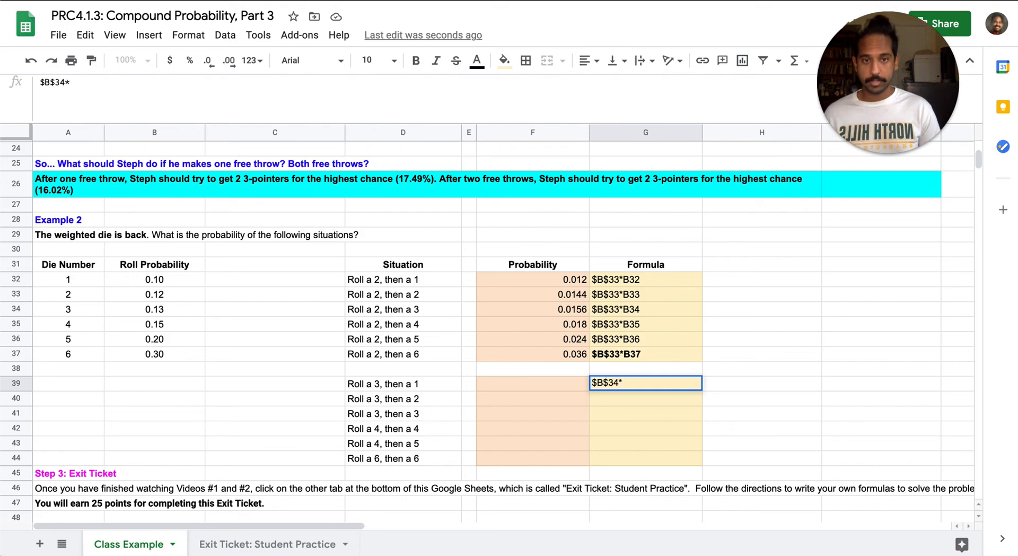
type("B")
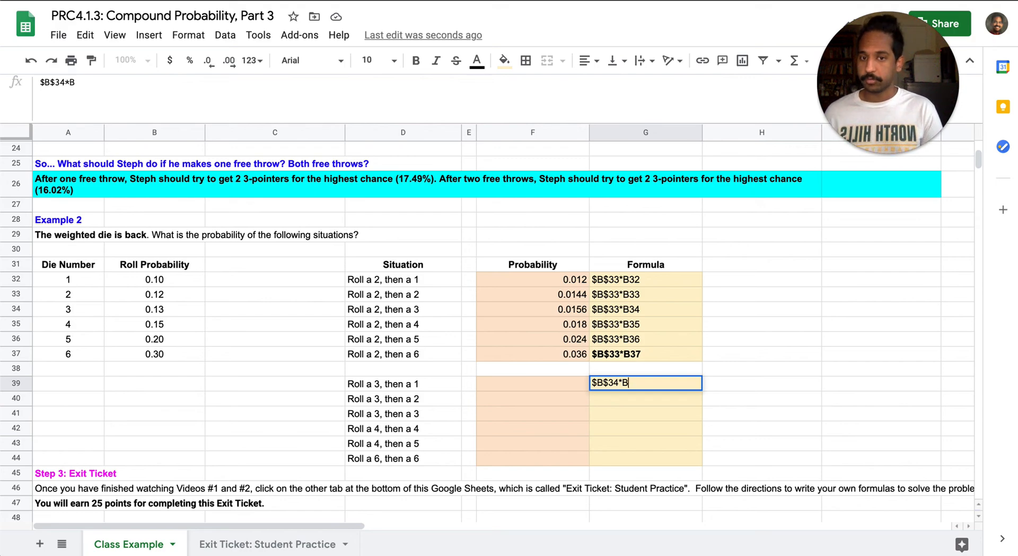
type("32")
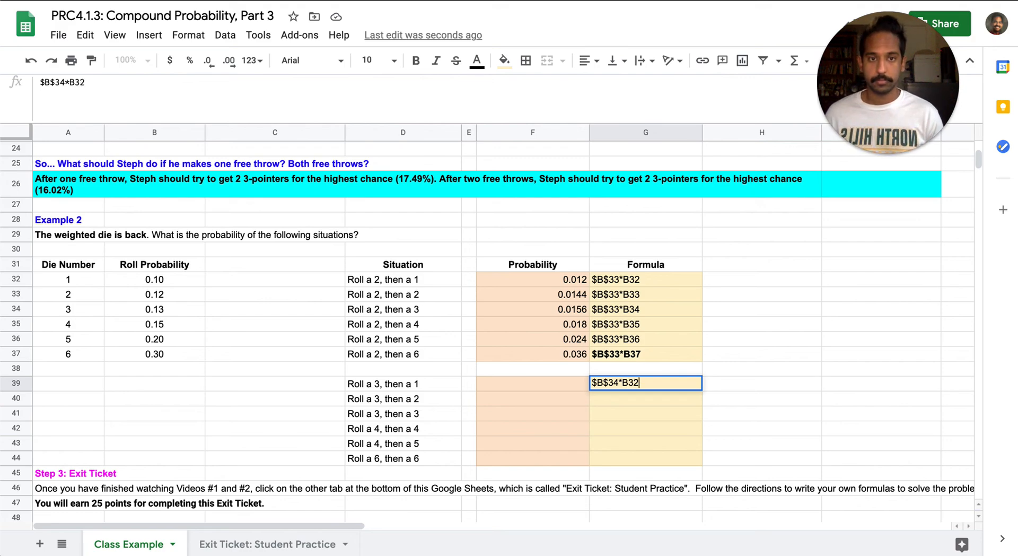
key("Return")
- Enter the formula =$B$34*B32 in F39 as the probability of rolling a 3, then a 1
key("Left")
key("Up")
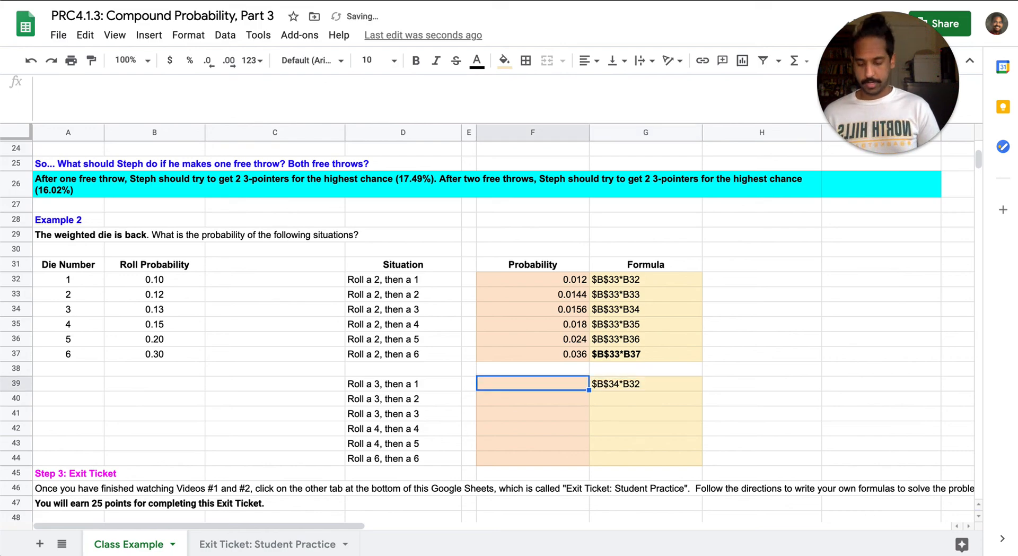
type("=$B")
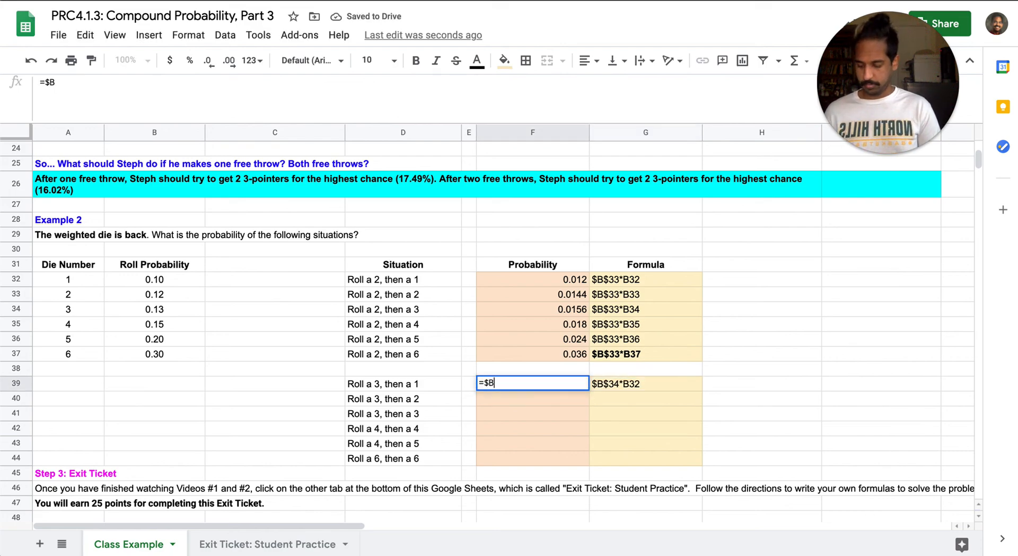
type("$34*B32")
key("Return")
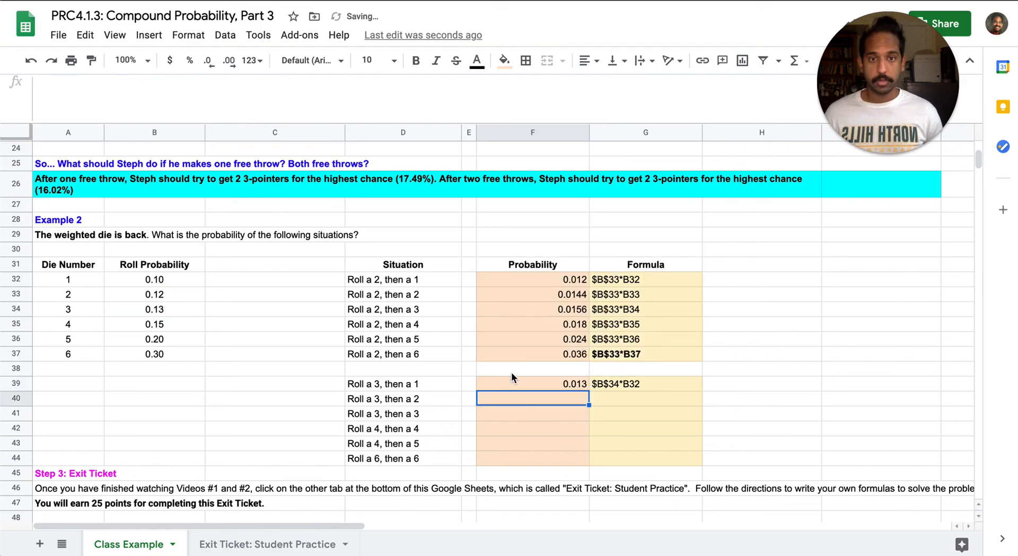
- Highlight the "Roll a 3" situations in D39:D41 to see where the formula applies, and return to F39
left_click(567, 384)
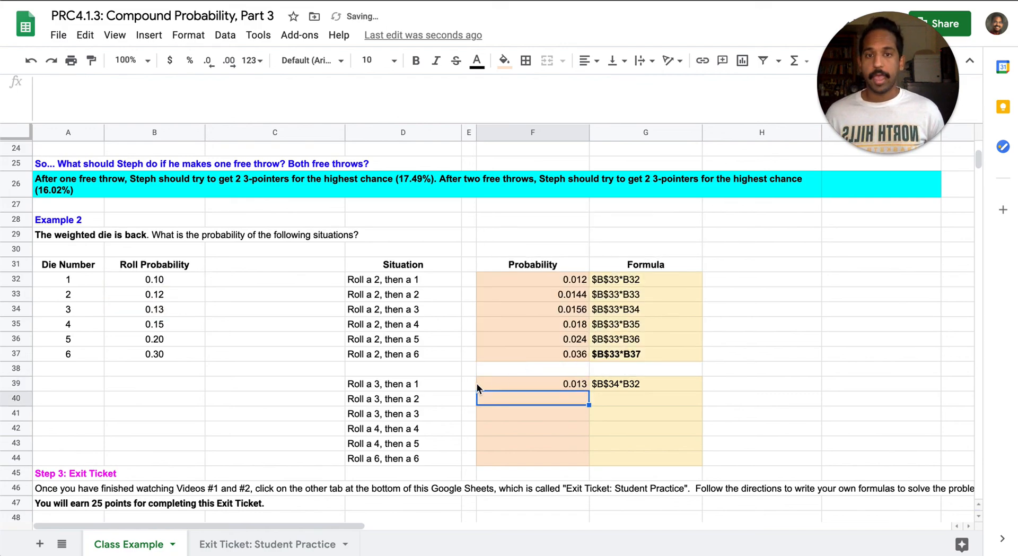
left_click(432, 384)
left_click_drag(425, 414, 425, 412)
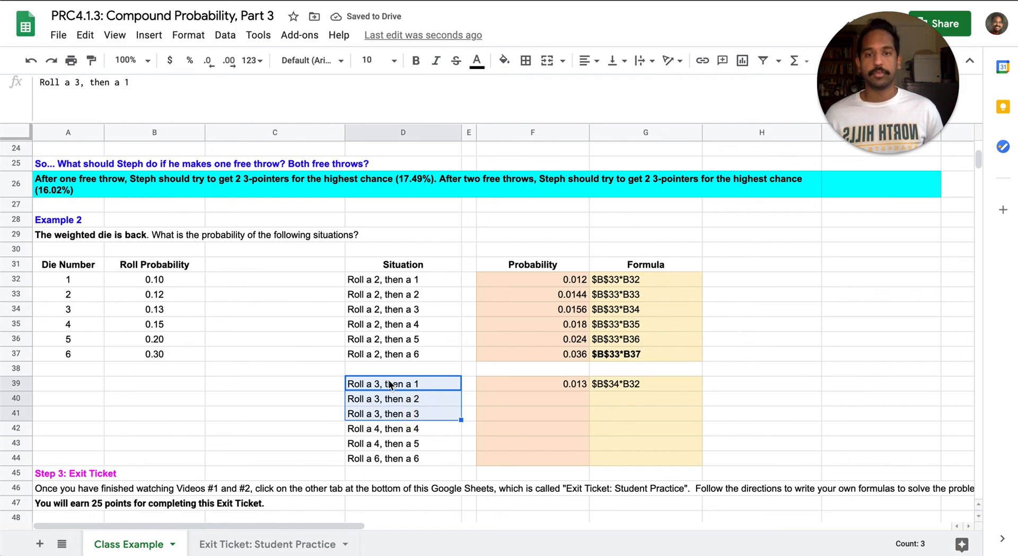
left_click(519, 386)
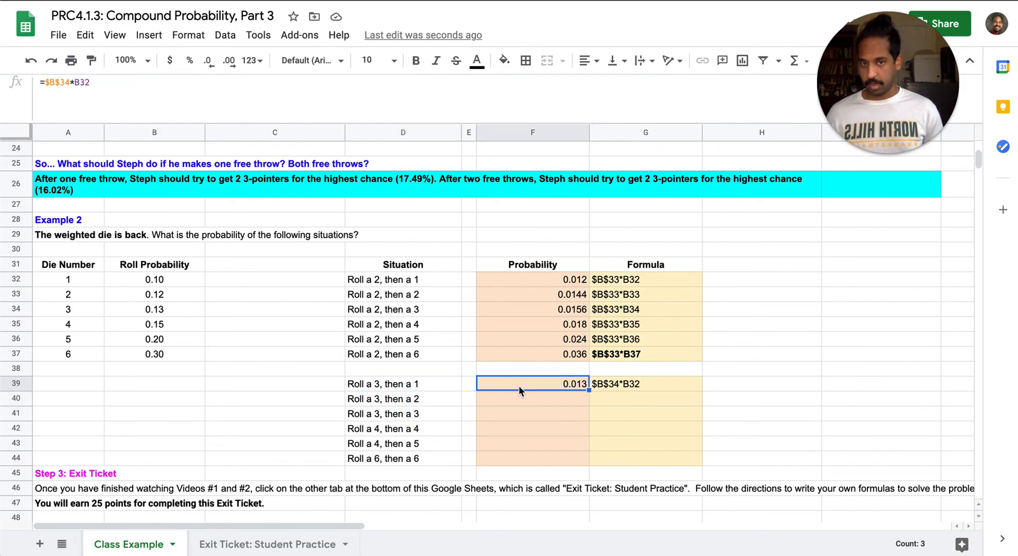
- Copy the "Roll a 3, then a 1" probability formula from F39 into F40:F42
key("ctrl+c")
key("Down")
key("ctrl+v")
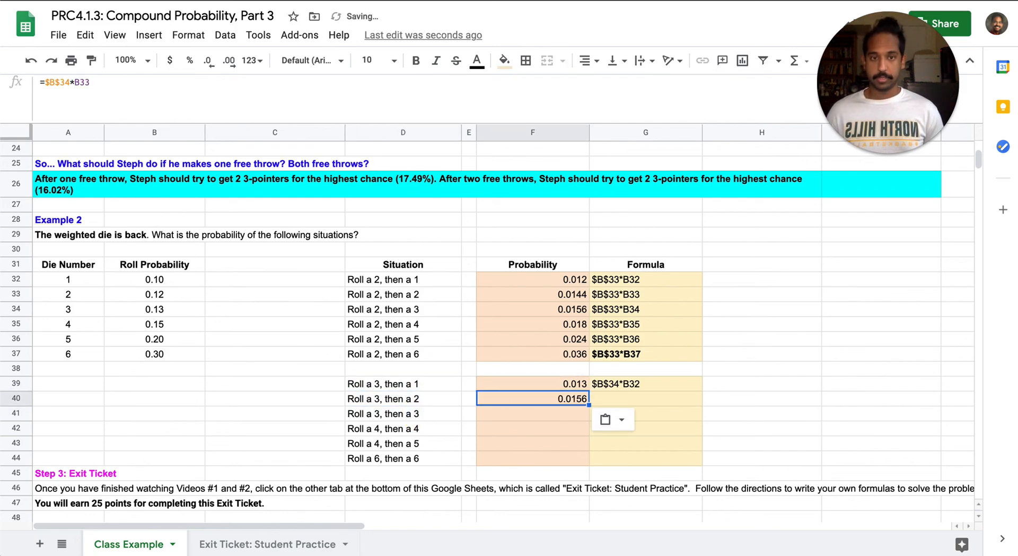
key("Down")
key("ctrl+v")
key("Down")
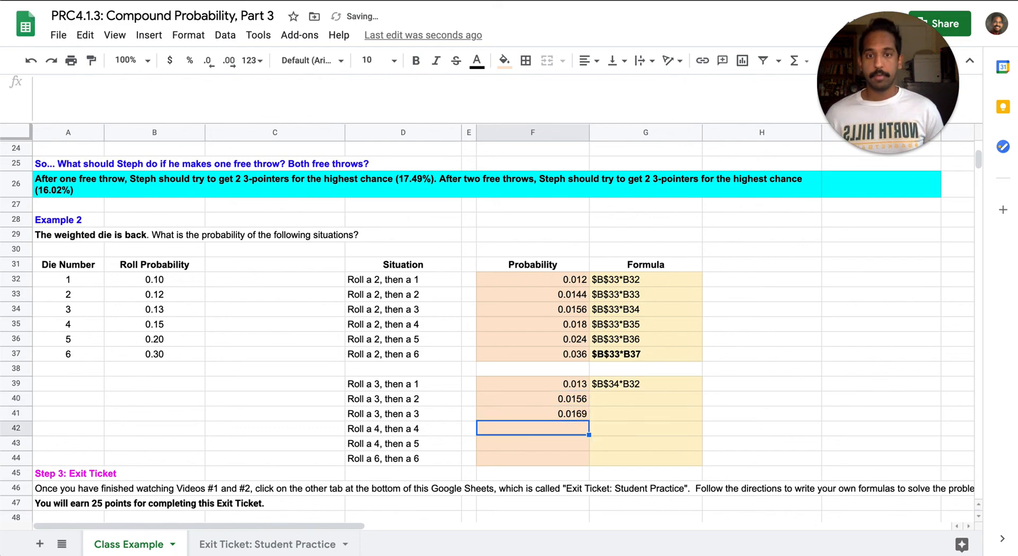
key("ctrl+v")
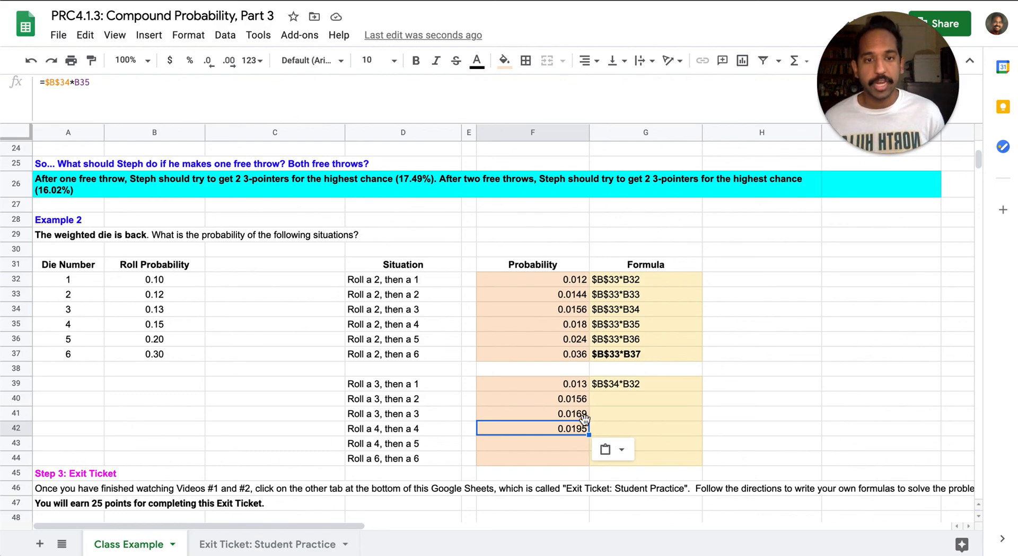
- Enter the formula text $B$35*B35 in G42 for the situation "Roll a 4, then a 4"
left_click(617, 433)
type("$B$")
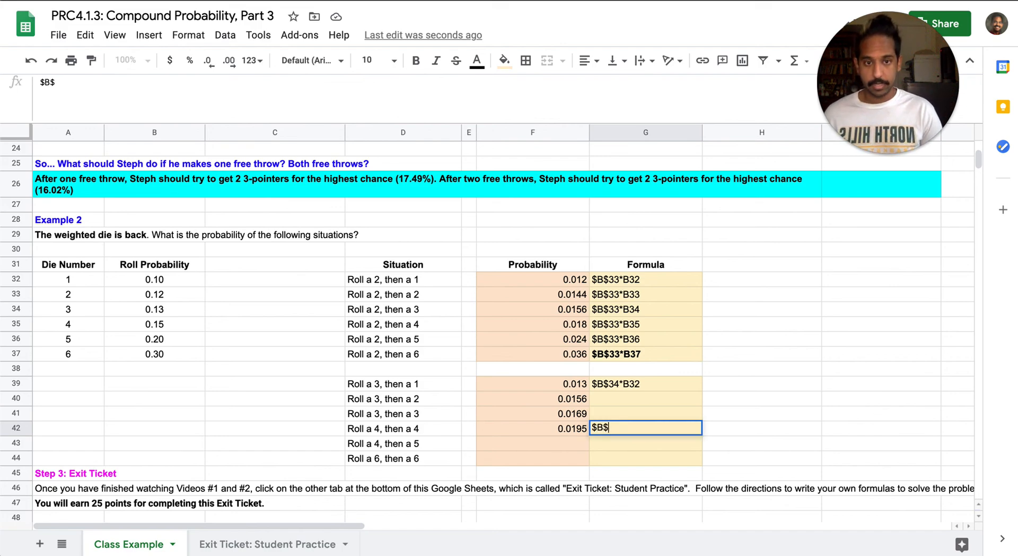
type("35")
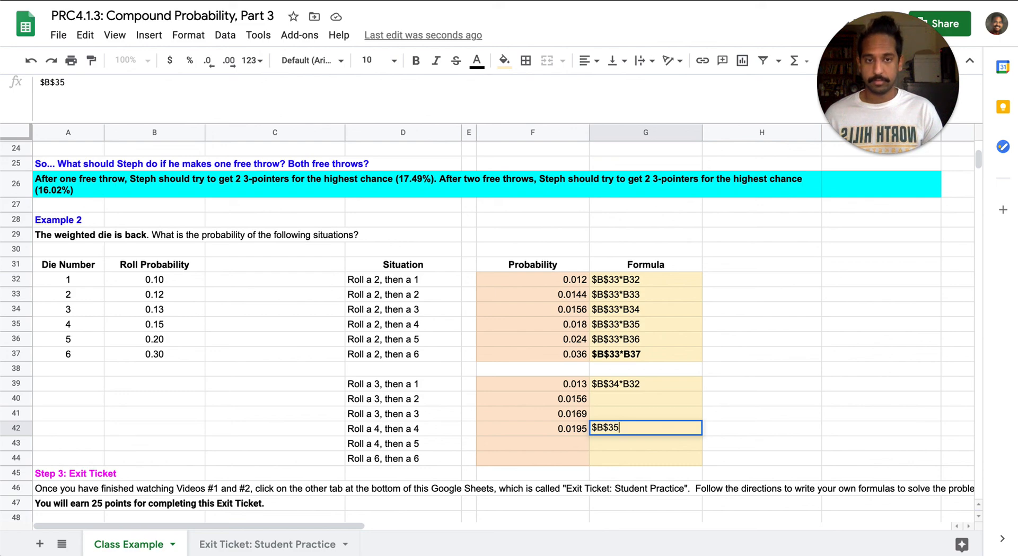
key("Return")
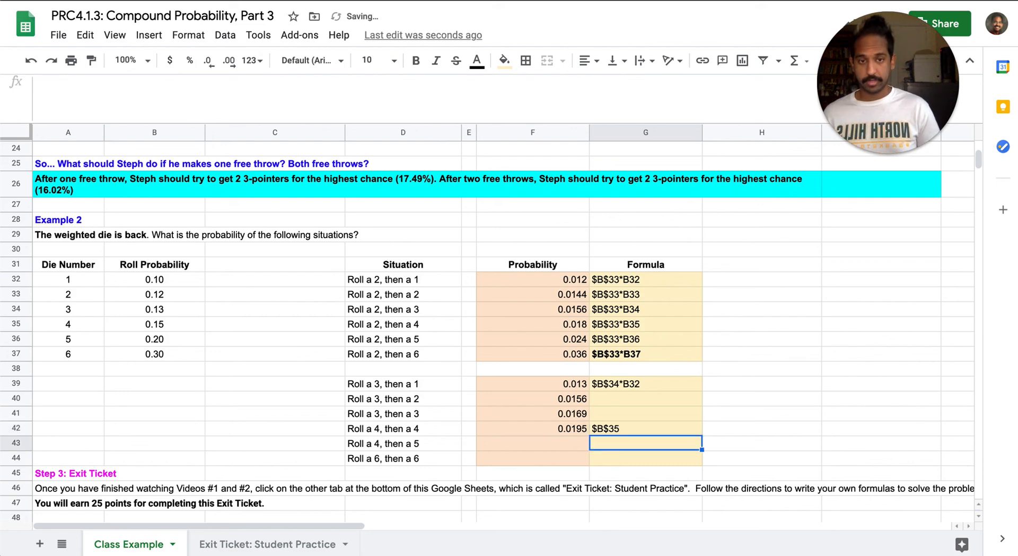
key("Up")
left_click_drag(469, 308, 454, 268)
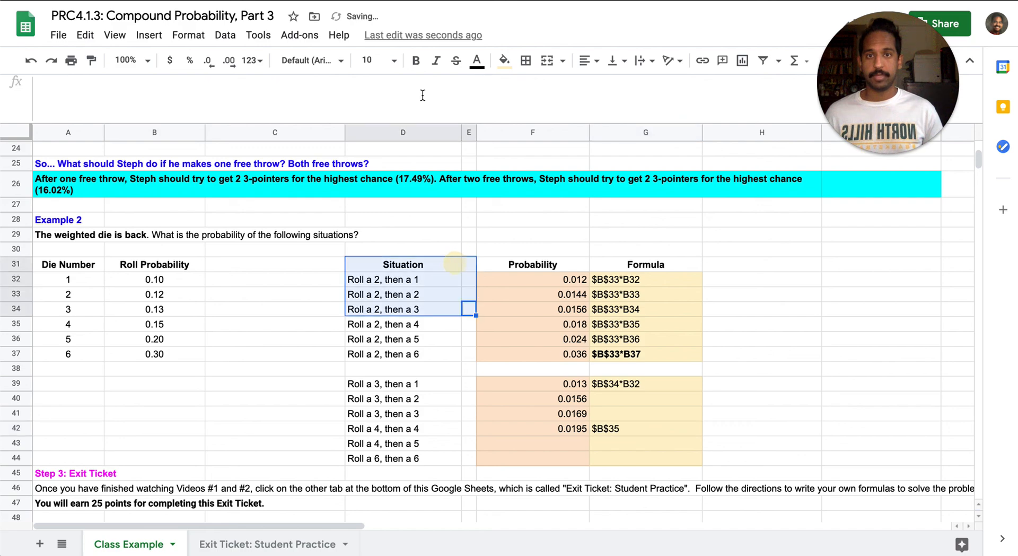
left_click(618, 434)
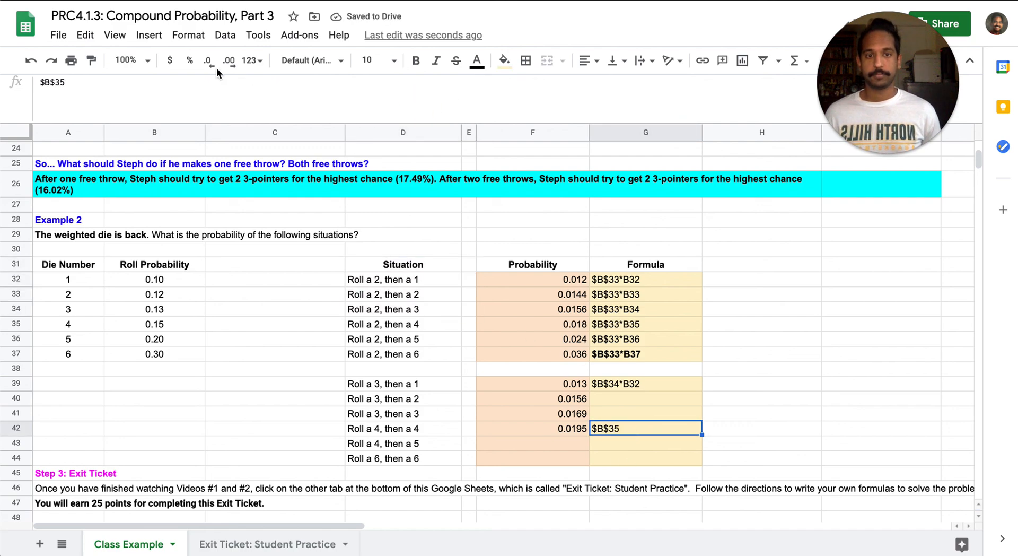
type("*B35")
key("Return")
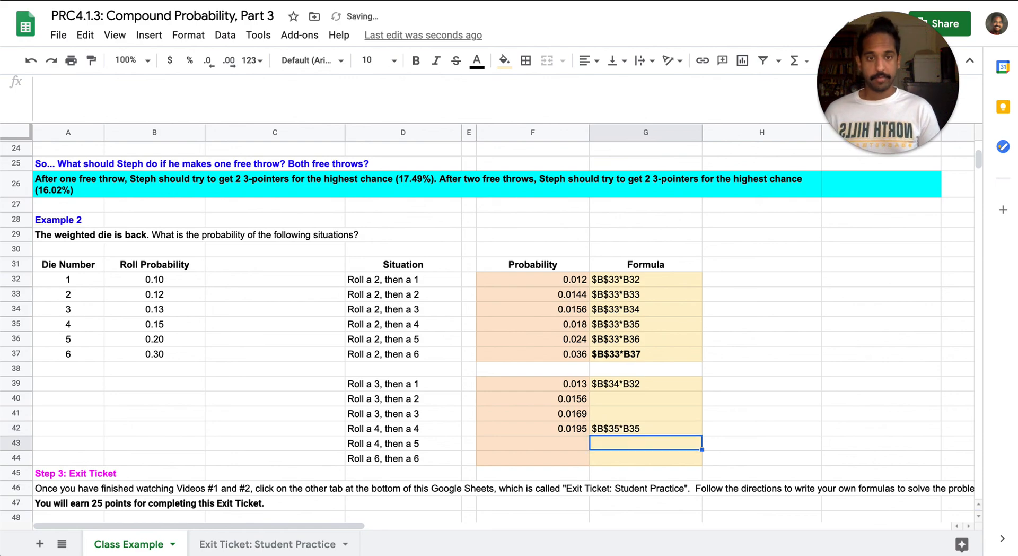
- Change the first reference of the probability formula in F42 to $B$35, making it =$B$35*B35
left_click(564, 434)
left_click(72, 84)
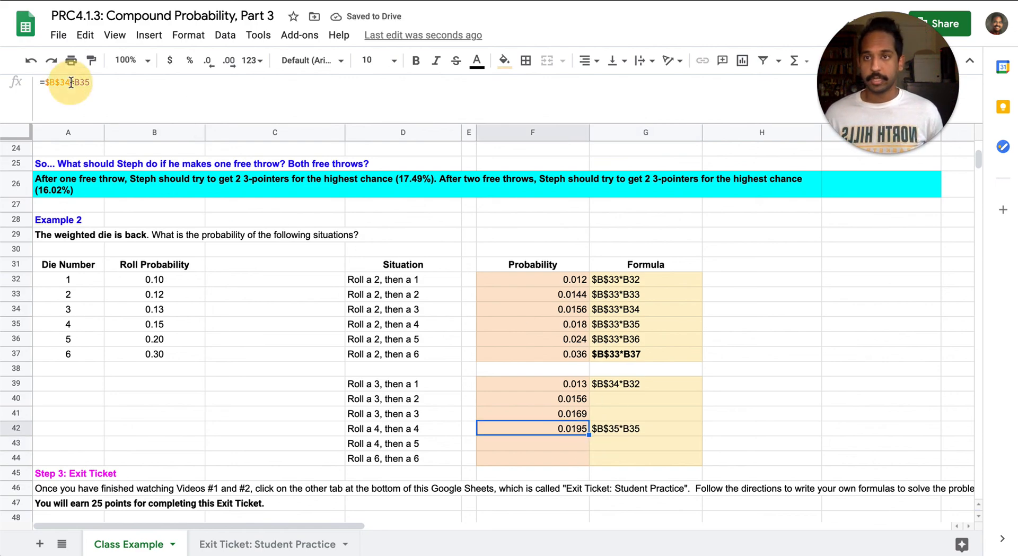
key("BackSpace")
type("5")
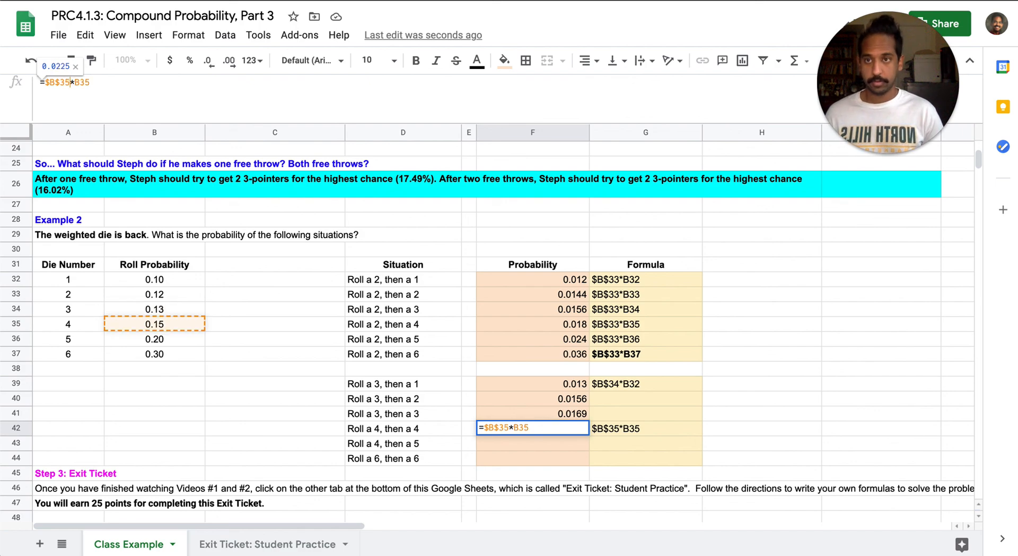
key("Return")
- Copy the "Roll a 4, then a 4" probability formula from F42 into F43 and F44
key("Up")
key("Left")
key("Right")
key("Down")
key("Down")
key("Up")
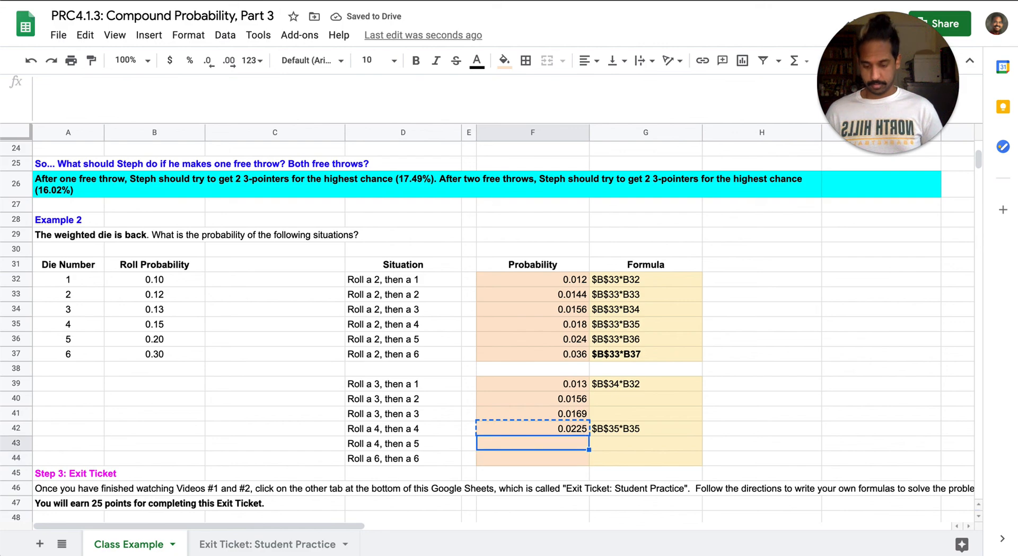
type("=$B$35*B36")
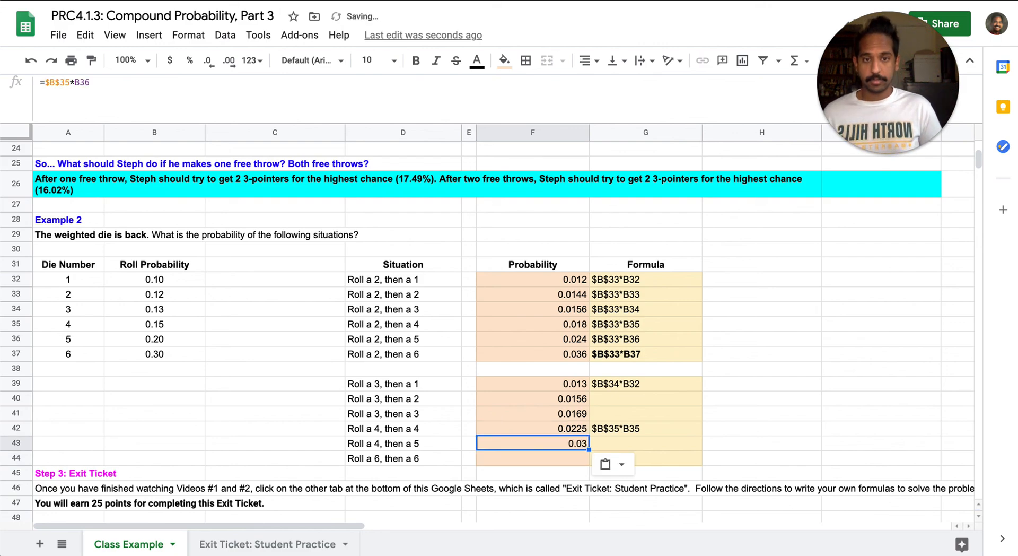
key("Down")
key("ctrl+v")
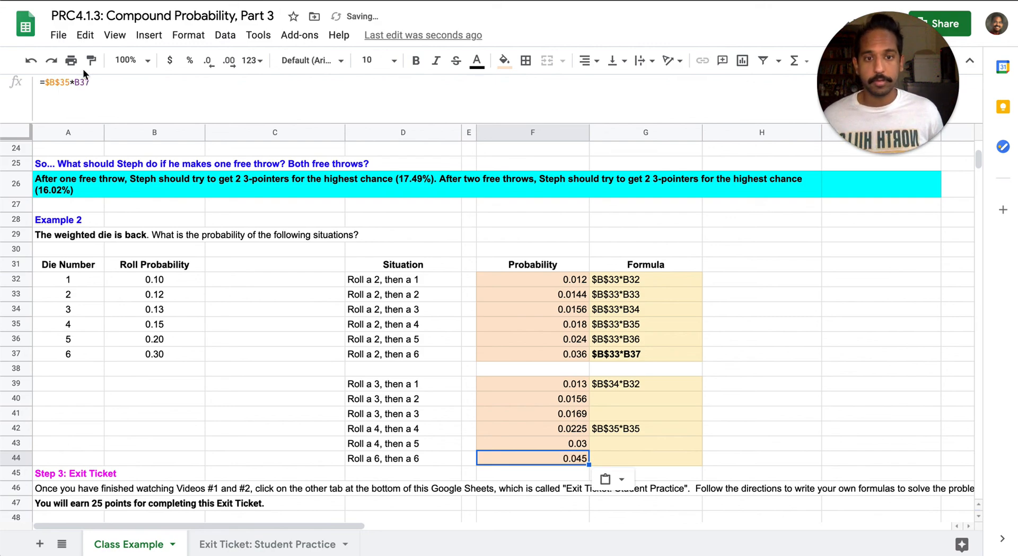
- Check the "Roll a 6, then a 6" formula in F44 against the die number 6 row in A37:B37, and view the Step 3: Exit Ticket section
left_click(791, 401)
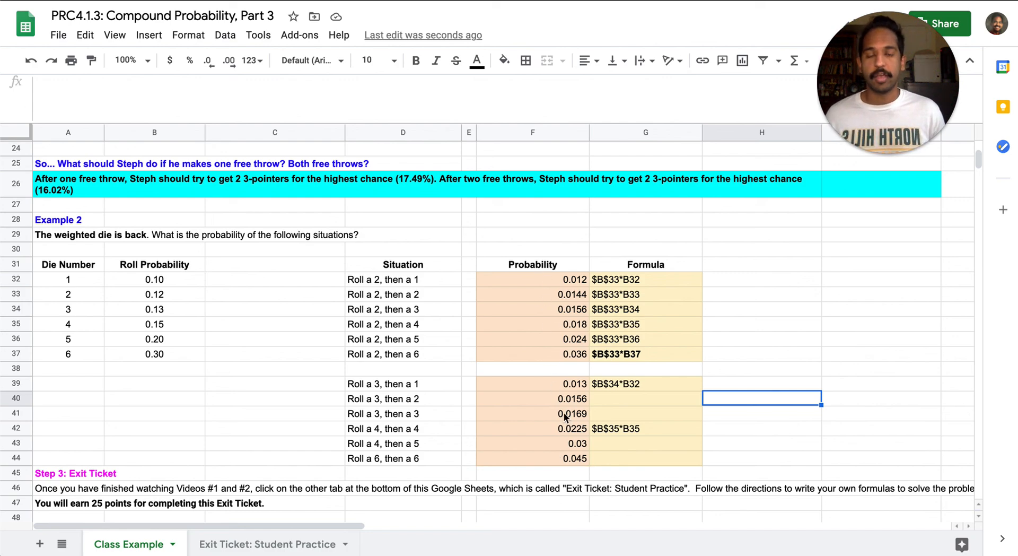
left_click(583, 461)
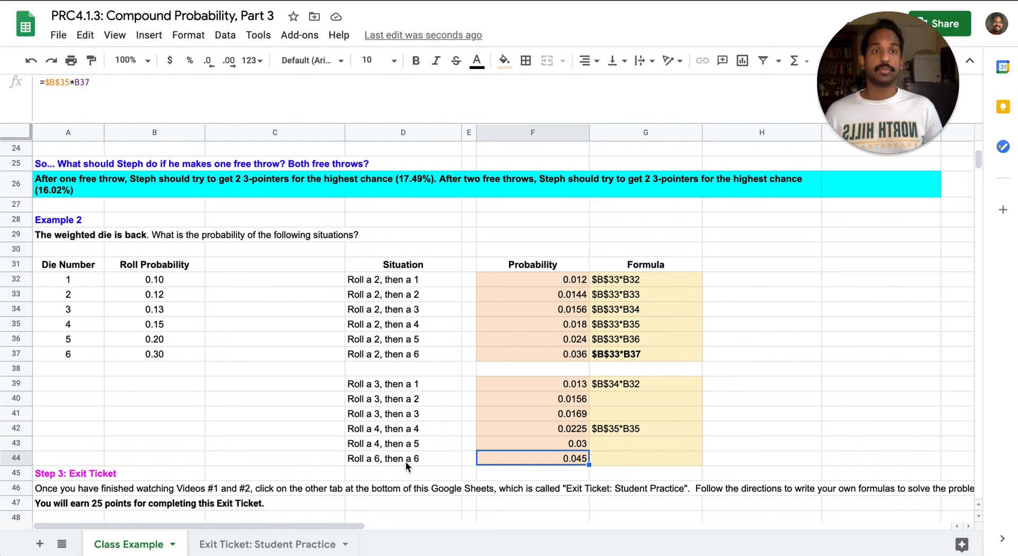
left_click(75, 354)
left_click(138, 354, "shift")
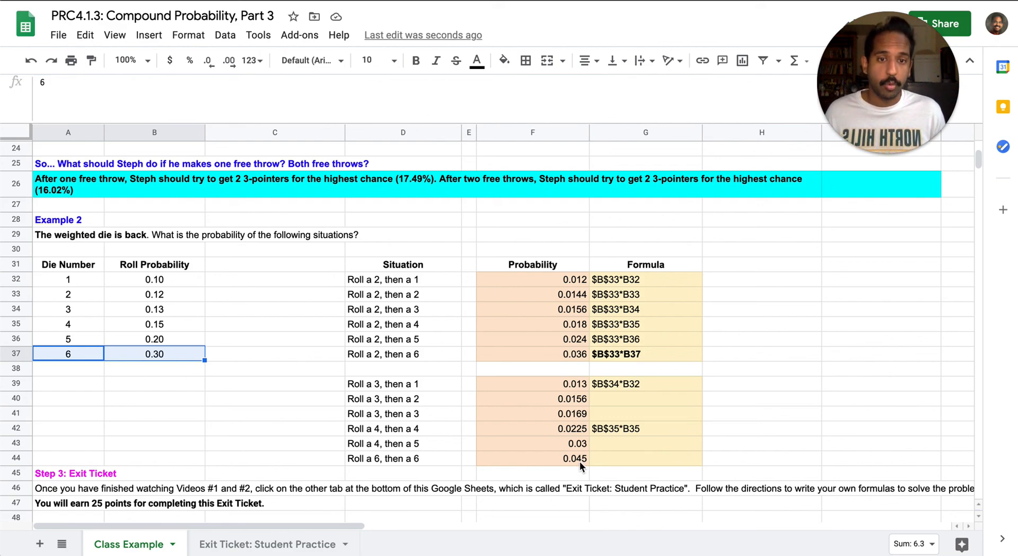
left_click(757, 448)
left_click_drag(979, 159, 981, 160)
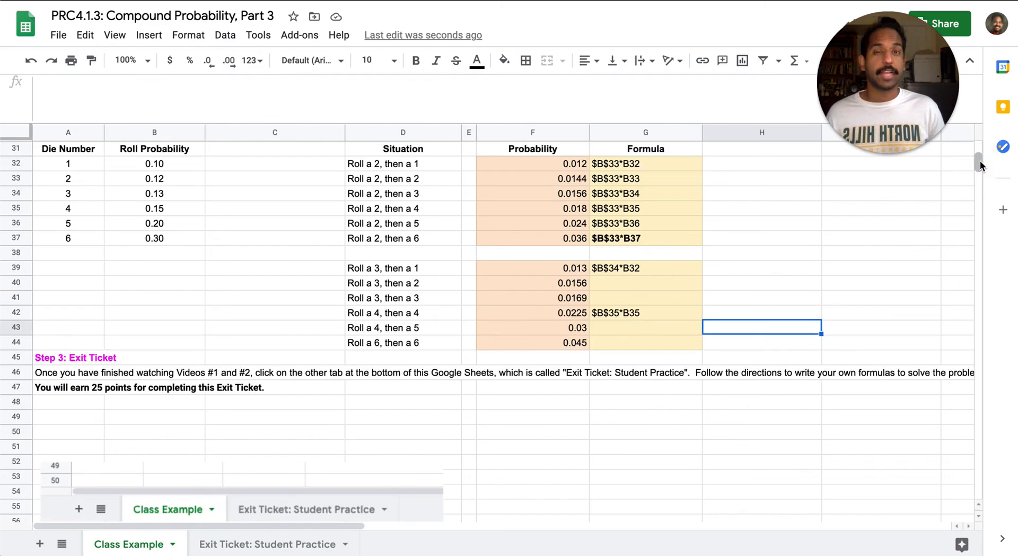